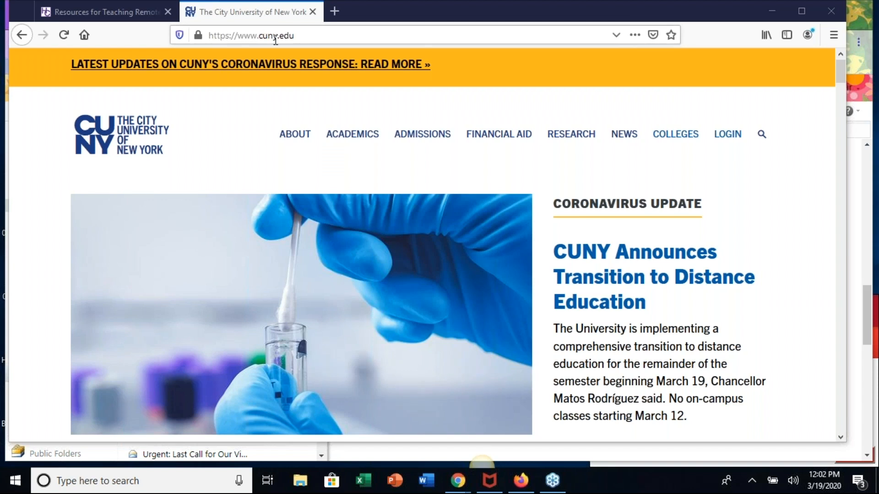
# - Open the Blackboard login page from the login options on the CUNY website
pyautogui.moveTo(737, 138)
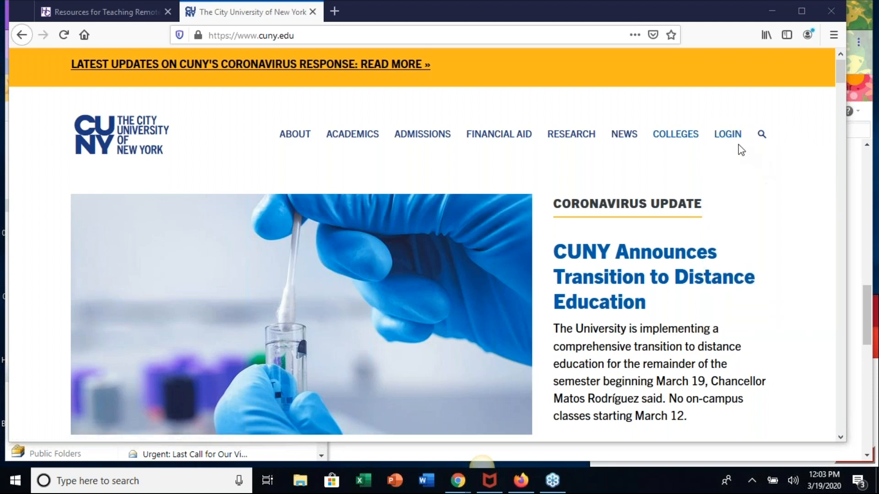
pyautogui.moveTo(751, 230)
pyautogui.click(751, 255)
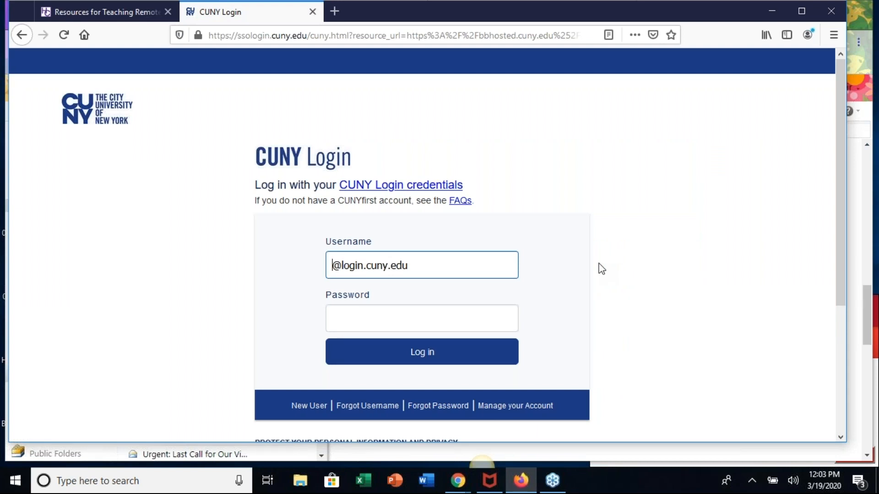
pyautogui.click(601, 269)
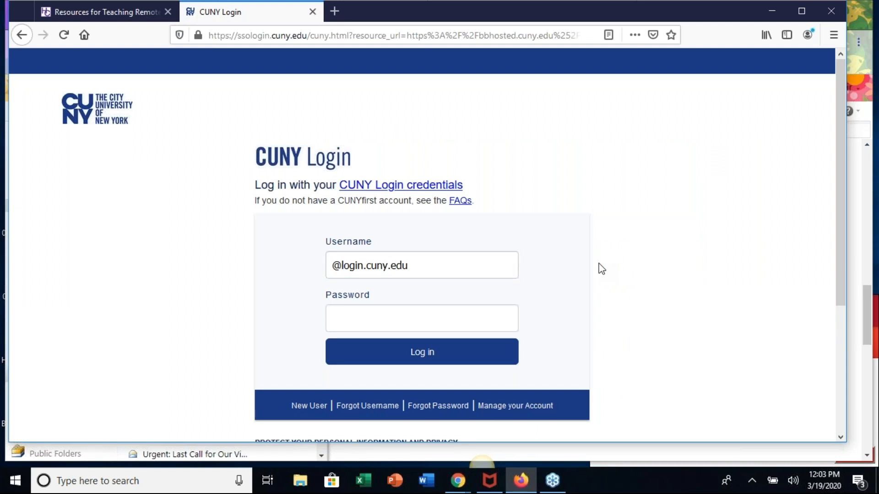
# - Enter the account username in front of the login.cuny.edu domain on the CUNY Login form
pyautogui.click(333, 265)
pyautogui.write('Mowmita.')
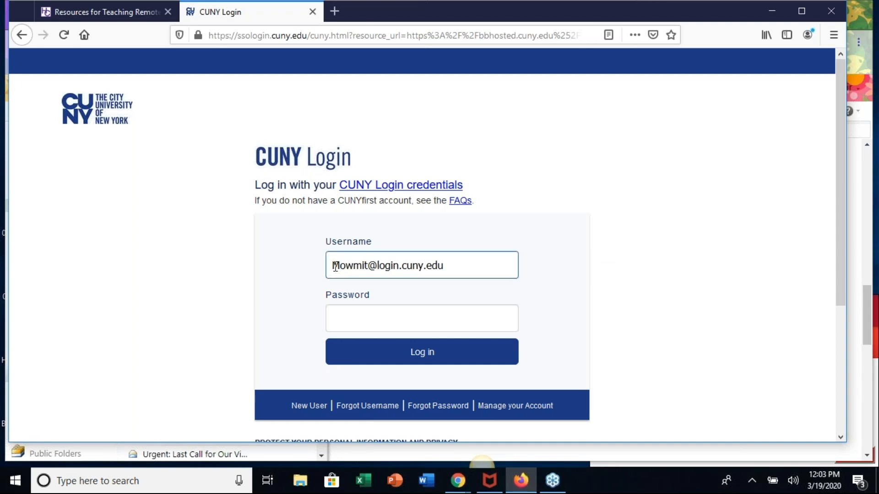
pyautogui.write('Jabi')
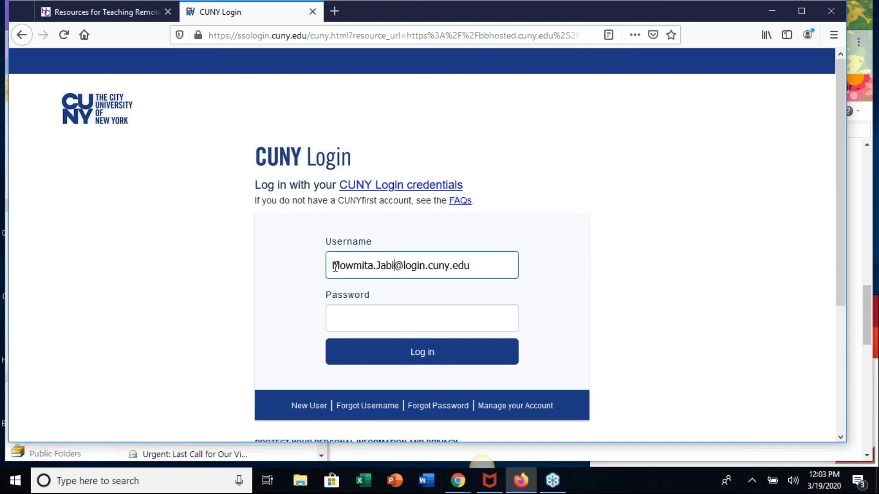
pyautogui.write('r27')
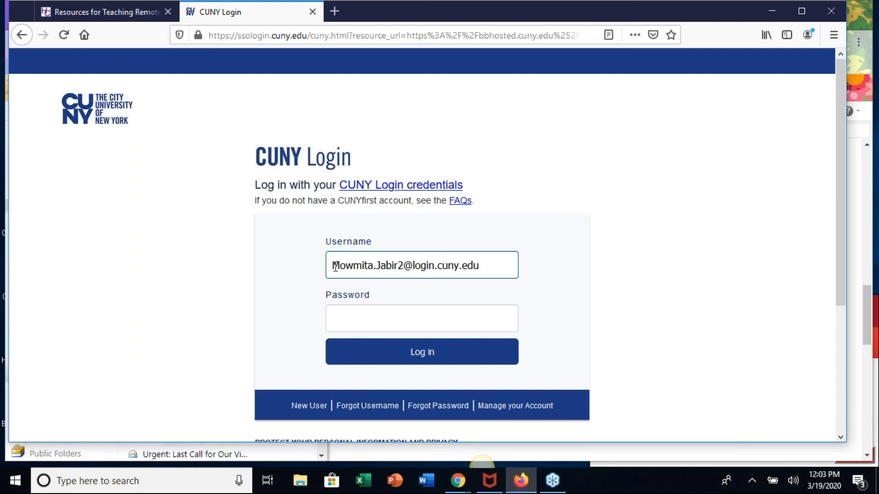
# - Enter the account password, log in to Blackboard, and decline saving the login in the browser
pyautogui.click(382, 326)
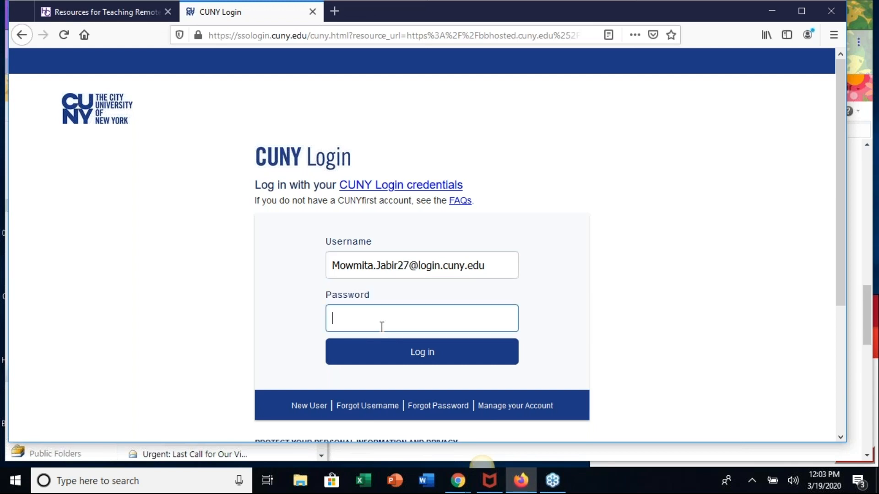
pyautogui.write('•••••••••••')
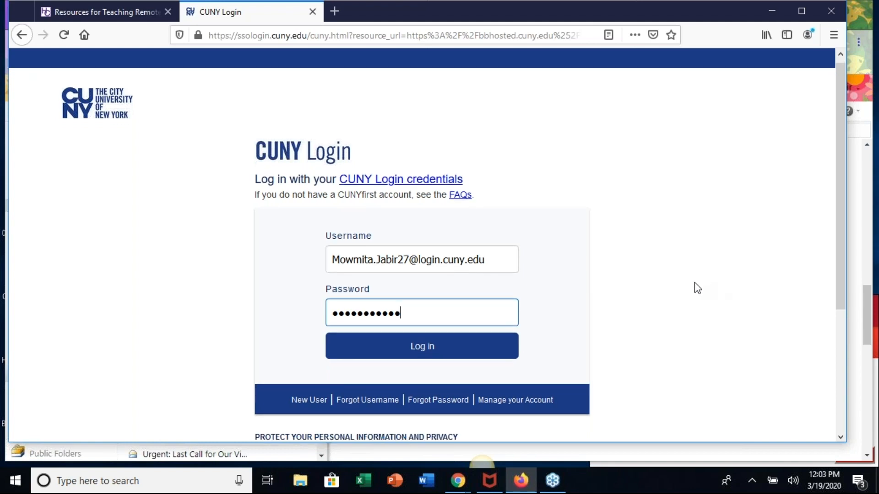
pyautogui.scroll(-3, 694, 282)
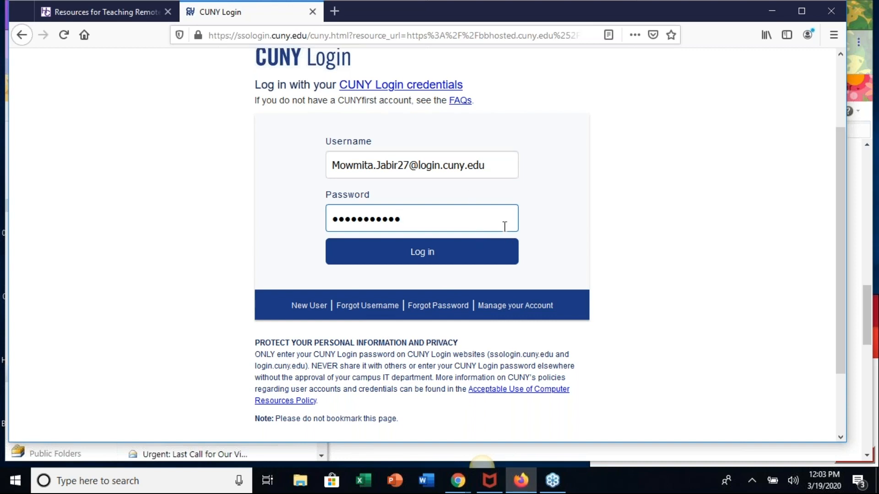
pyautogui.click(417, 257)
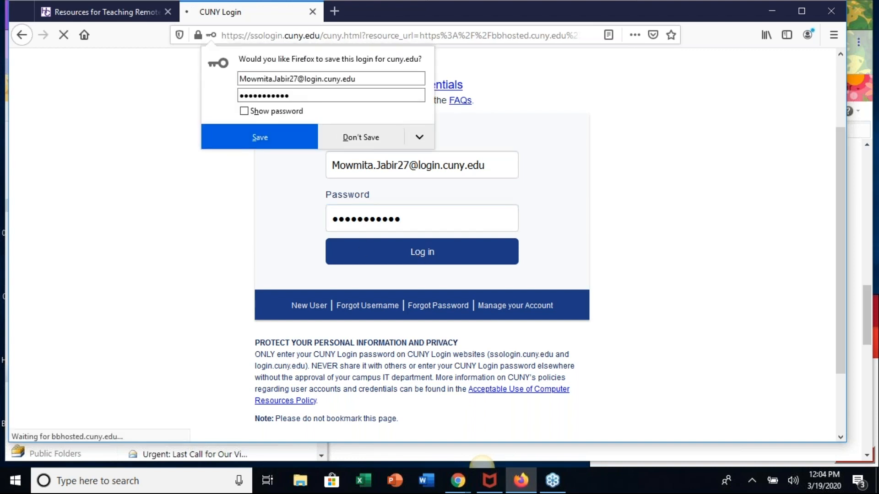
pyautogui.click(359, 138)
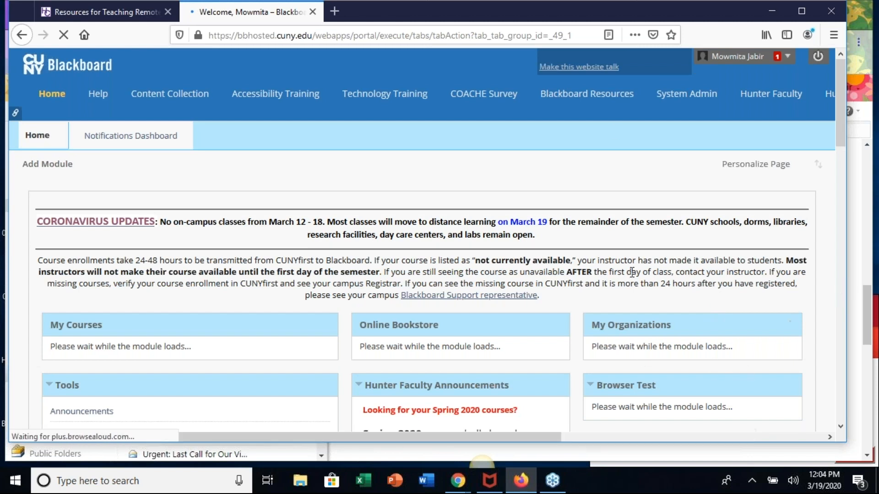
# - Look through the Blackboard home page, including the notices, My Courses, My Organizations and Hunter Faculty Announcements modules
pyautogui.scroll(-3, 640, 350)
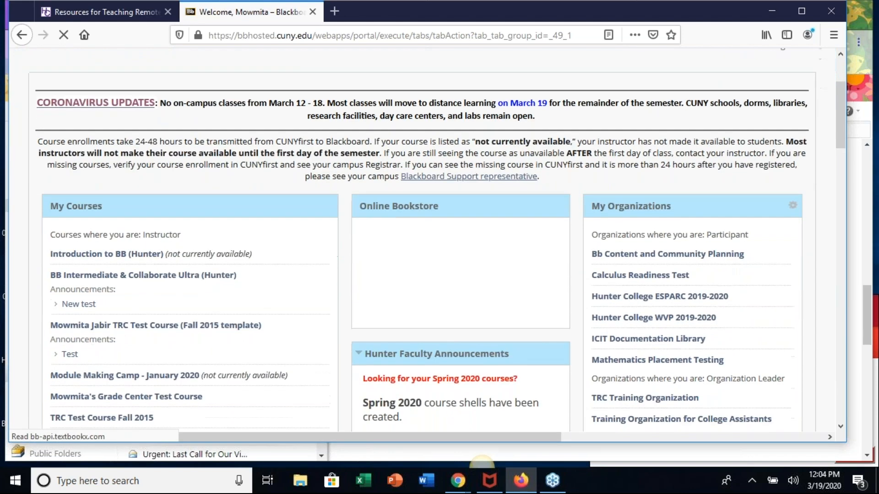
pyautogui.scroll(3, 641, 350)
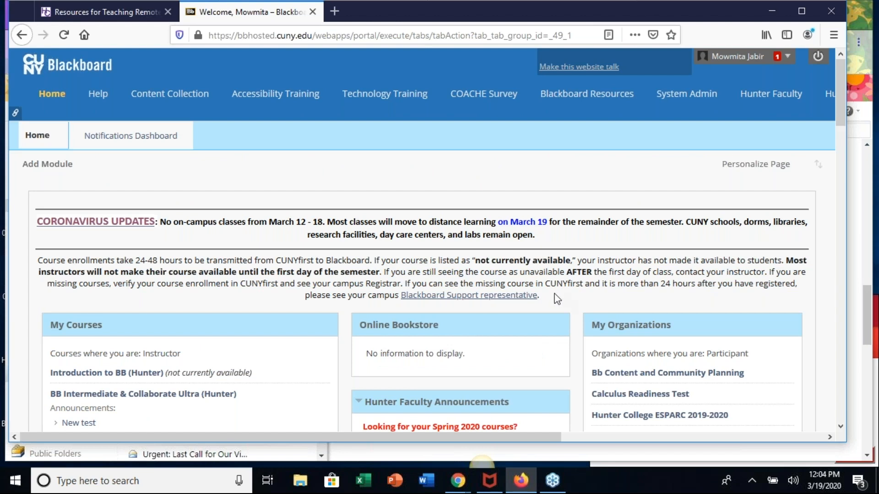
pyautogui.scroll(-1, 519, 317)
pyautogui.scroll(1, 519, 316)
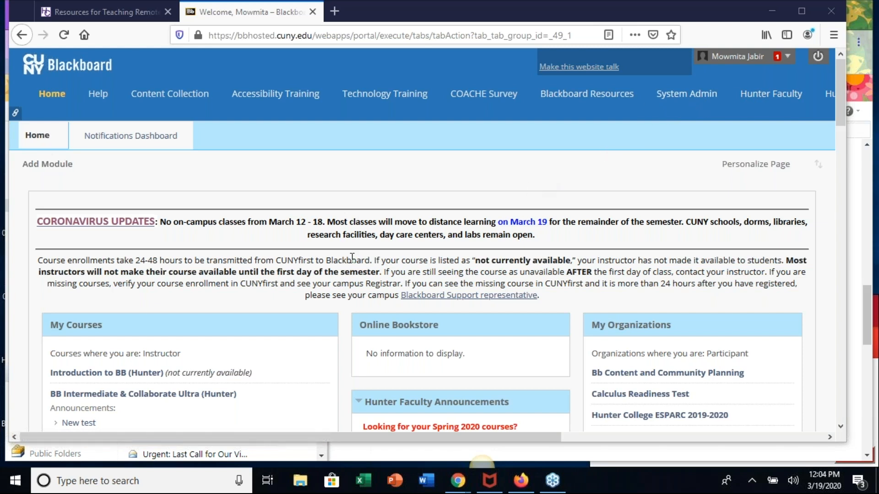
pyautogui.scroll(-2, 352, 257)
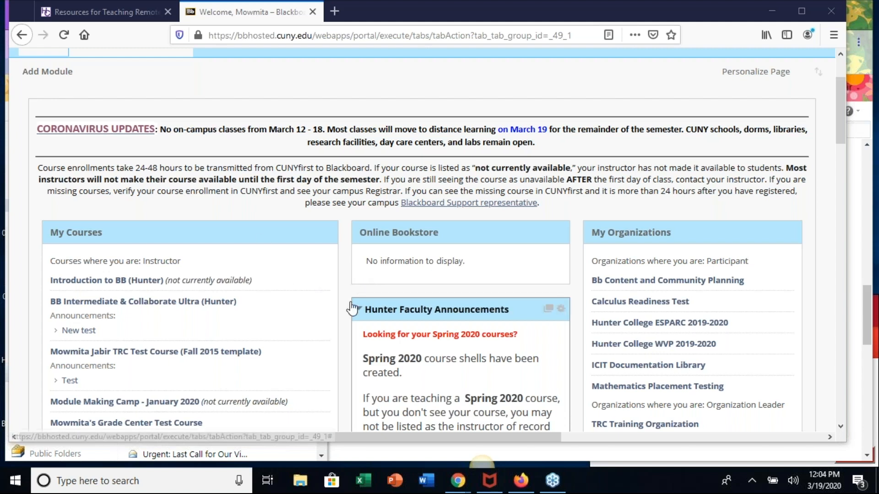
pyautogui.scroll(-2, 349, 308)
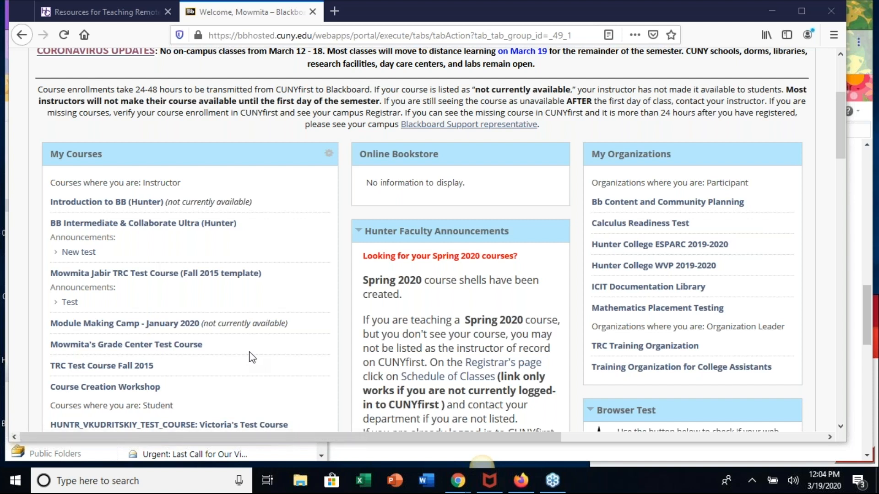
pyautogui.scroll(-1, 251, 358)
pyautogui.scroll(1, 252, 358)
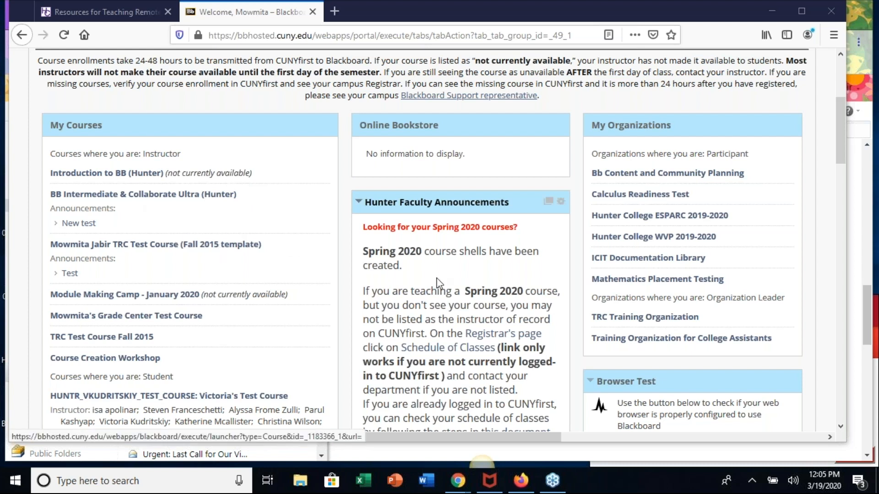
pyautogui.scroll(-1, 224, 328)
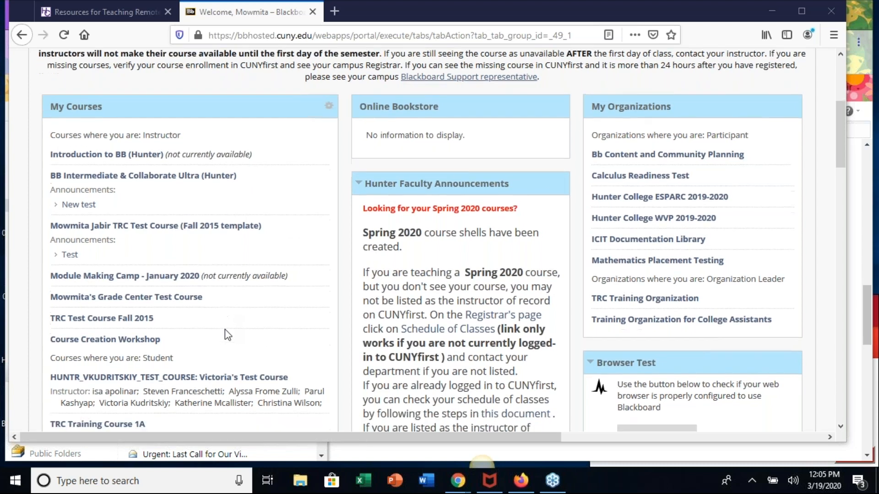
pyautogui.scroll(-5, 178, 267)
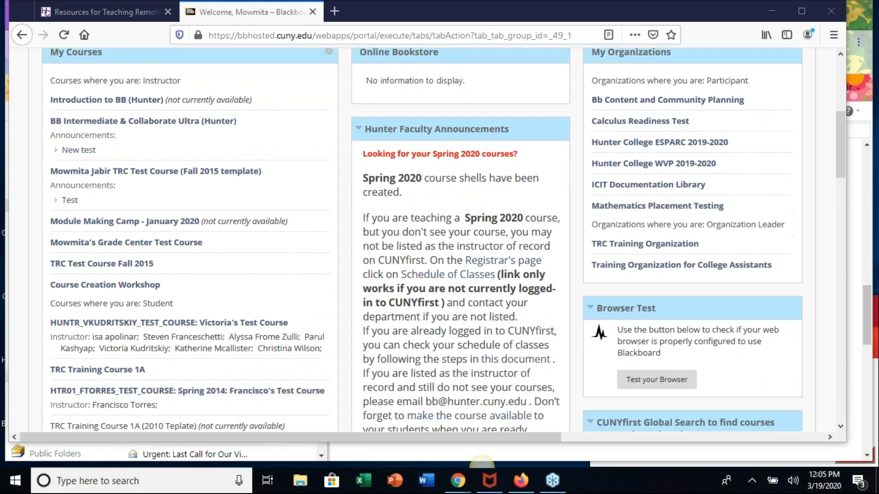
# - View the Update Email form from the Tools module and cancel it without changing the address
pyautogui.scroll(-3, 273, 328)
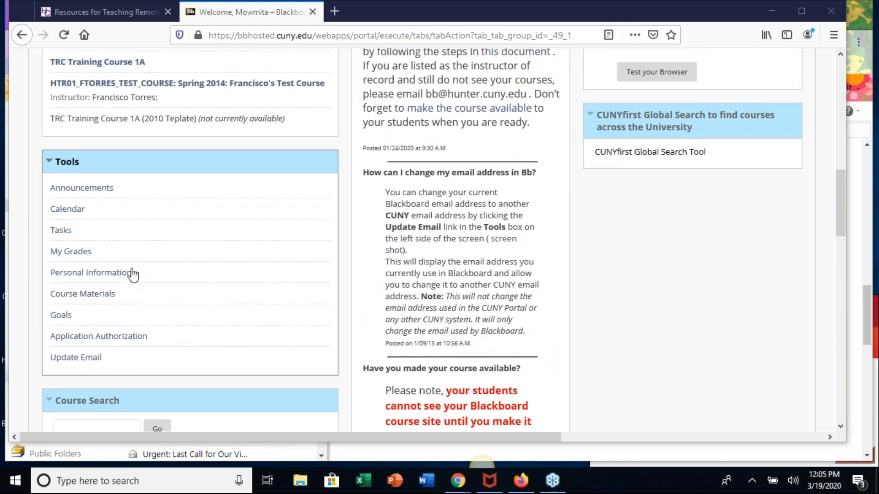
pyautogui.scroll(-1, 275, 314)
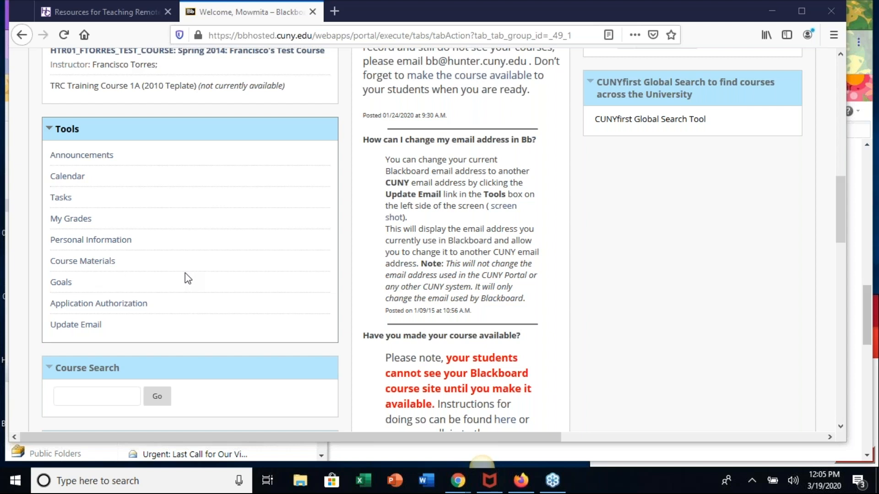
pyautogui.click(87, 326)
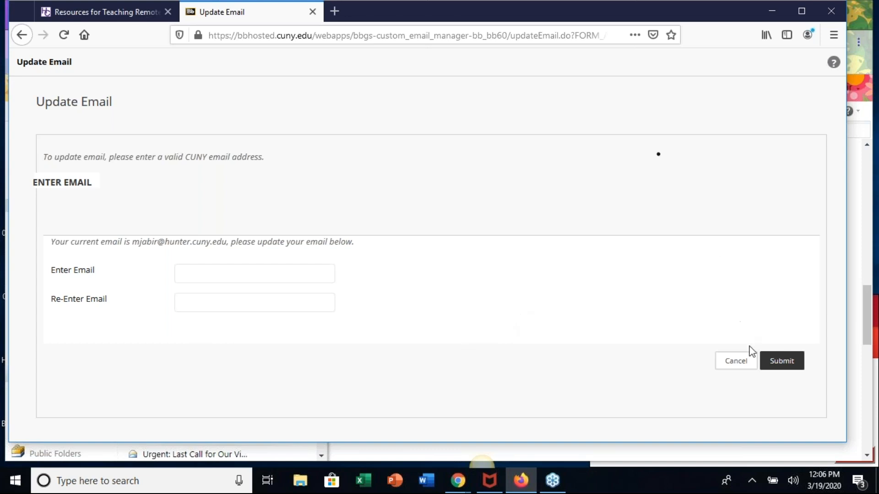
pyautogui.click(737, 362)
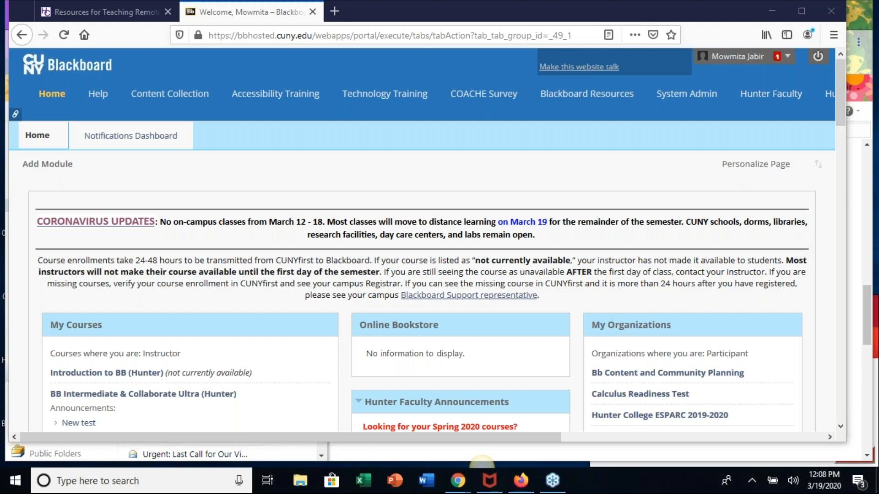
# - Check the Introduction to BB (Hunter) course page and return to the Blackboard home page
pyautogui.scroll(-2, 439, 242)
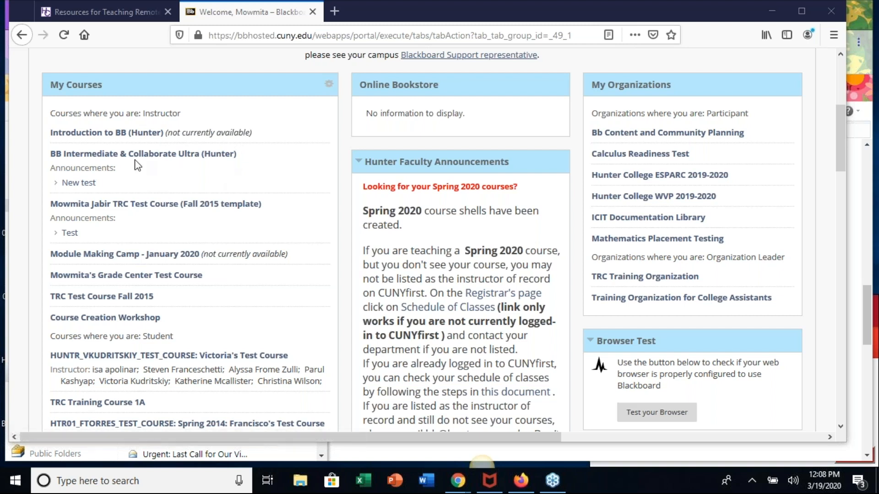
pyautogui.click(120, 136)
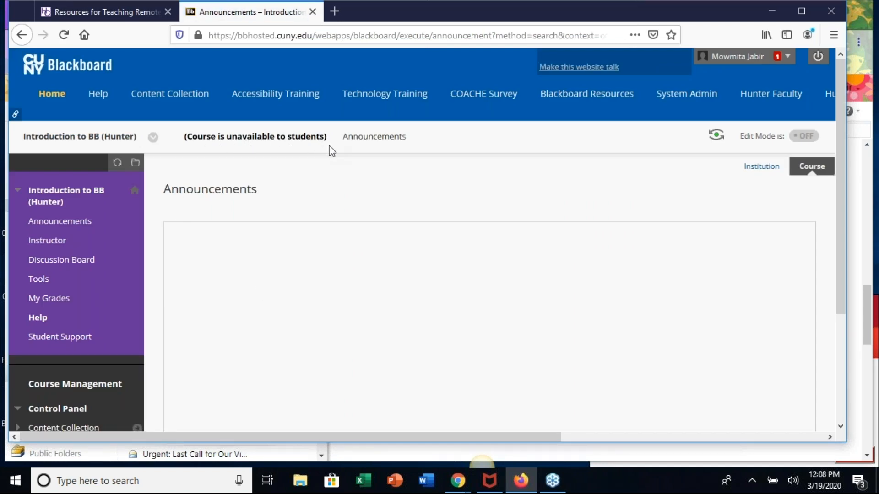
pyautogui.hscroll(1, 274, 160)
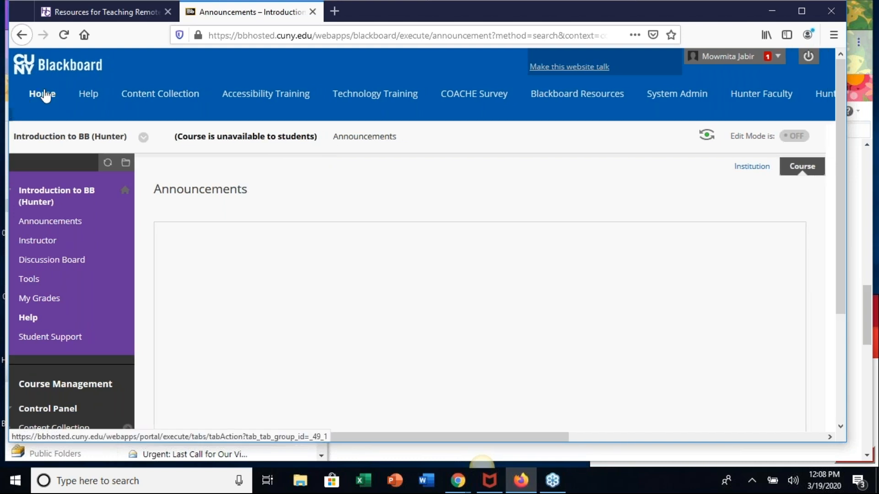
pyautogui.click(42, 95)
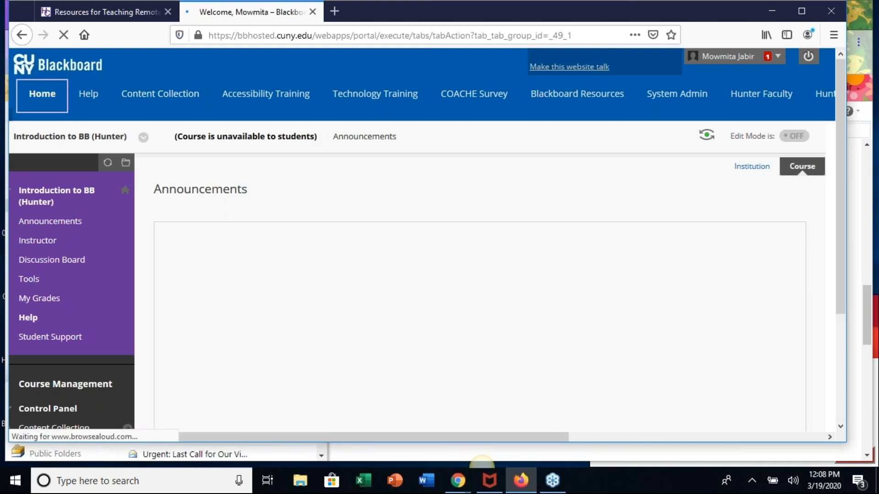
# - Open the Introduction to BB (Hunter) course from My Courses and review its course menu and Control Panel
pyautogui.scroll(-3, 143, 372)
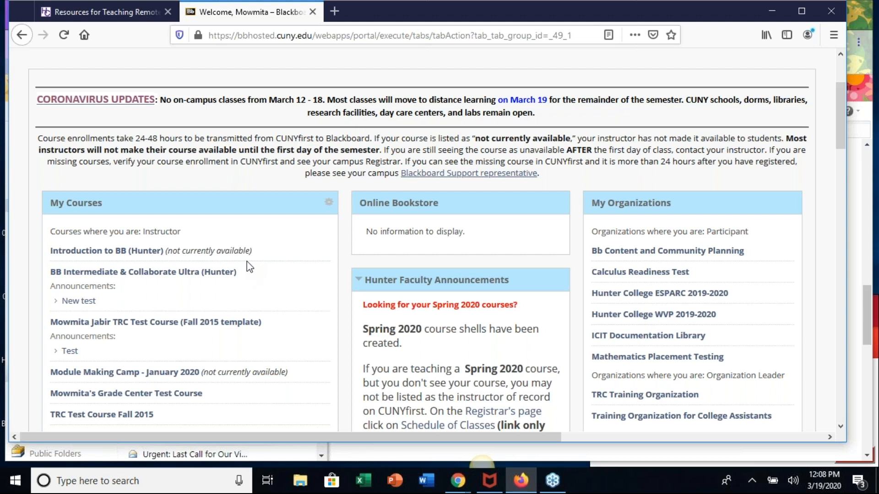
pyautogui.click(103, 252)
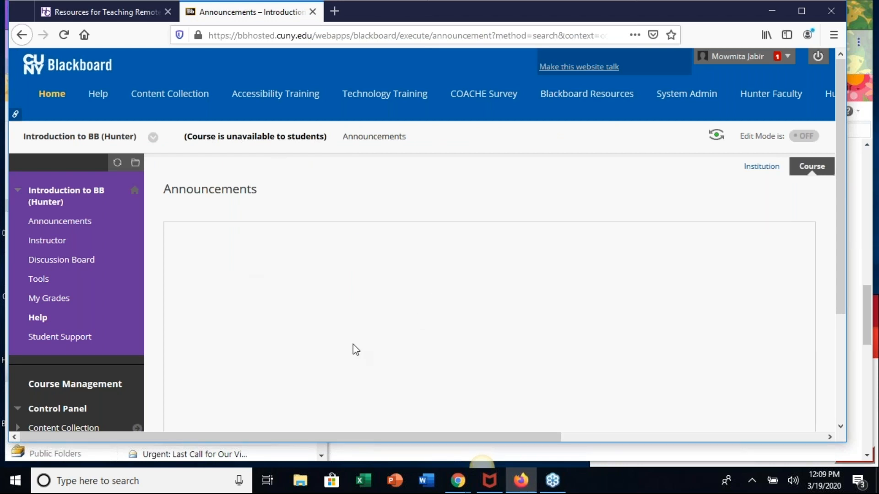
pyautogui.scroll(-1, 353, 344)
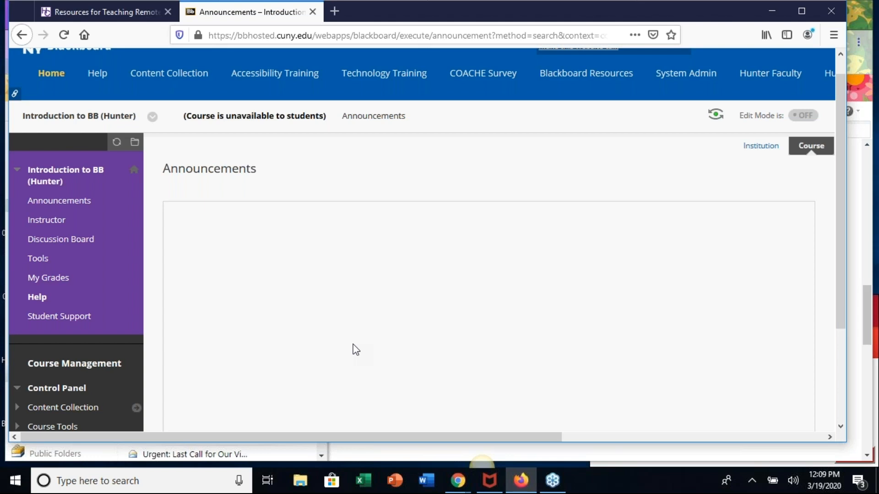
pyautogui.scroll(-5, 246, 317)
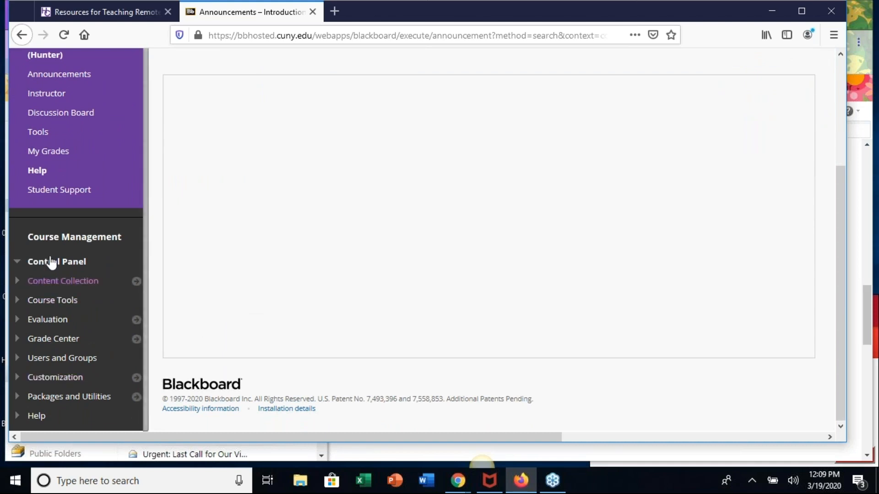
pyautogui.scroll(6, 333, 286)
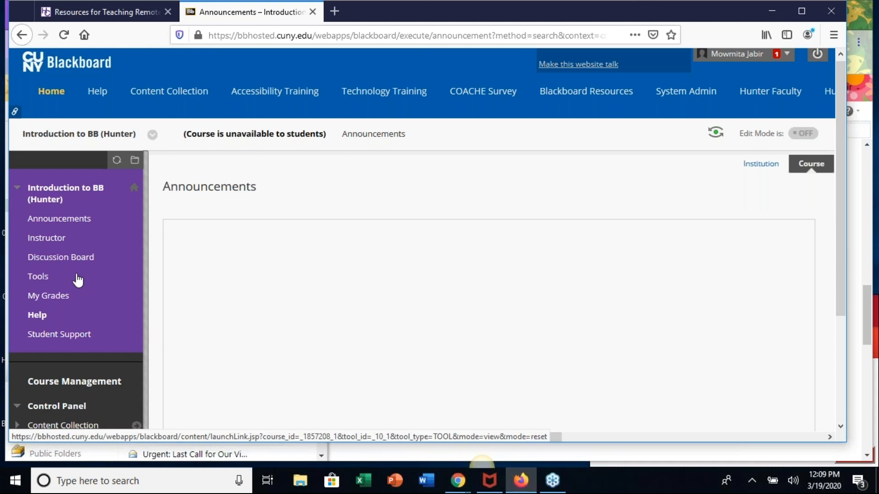
# - Make the Introduction to BB (Hunter) course available to users in its customization properties and submit the change
pyautogui.scroll(-3, 269, 334)
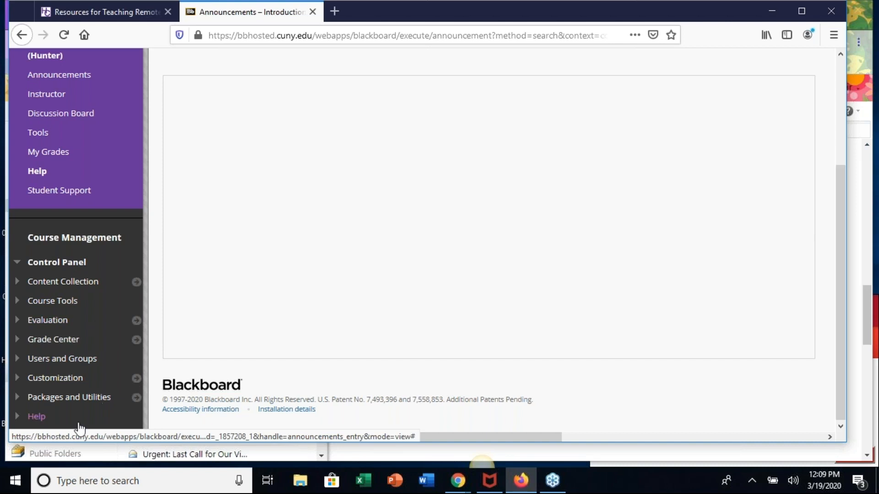
pyautogui.click(48, 380)
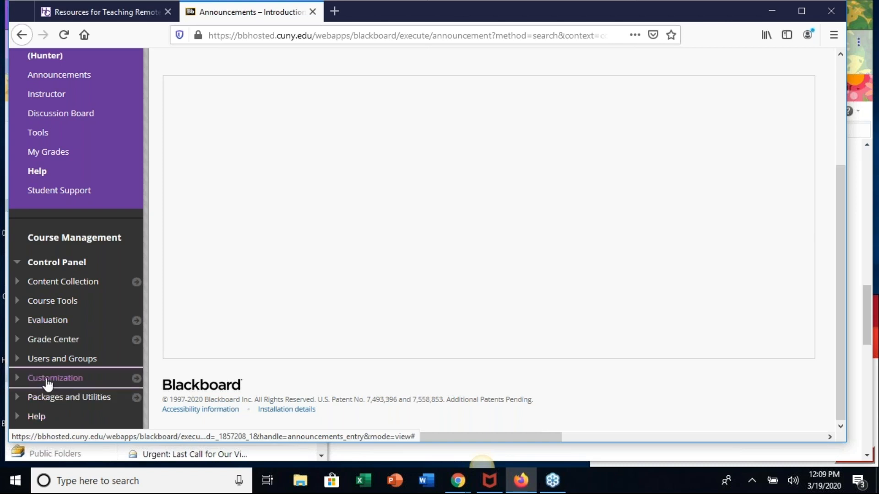
pyautogui.scroll(-3, 74, 373)
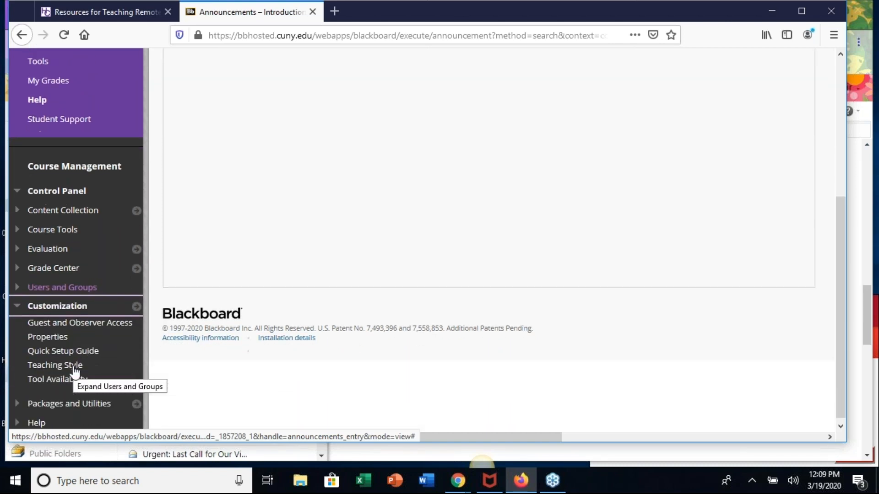
pyautogui.click(47, 333)
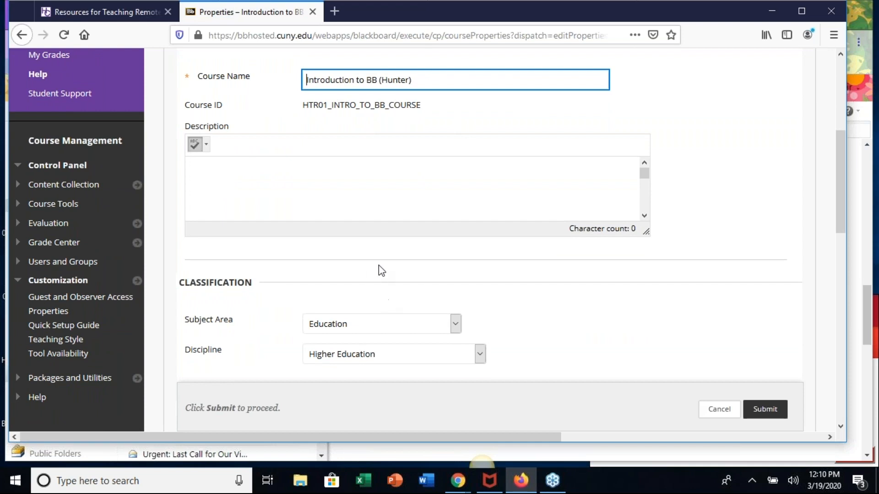
pyautogui.scroll(-3, 371, 274)
pyautogui.scroll(-1, 393, 276)
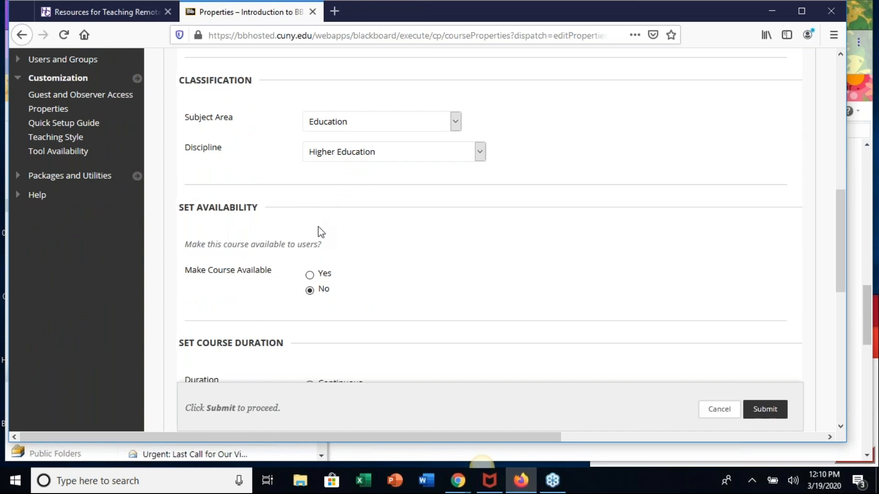
pyautogui.click(309, 274)
pyautogui.click(761, 415)
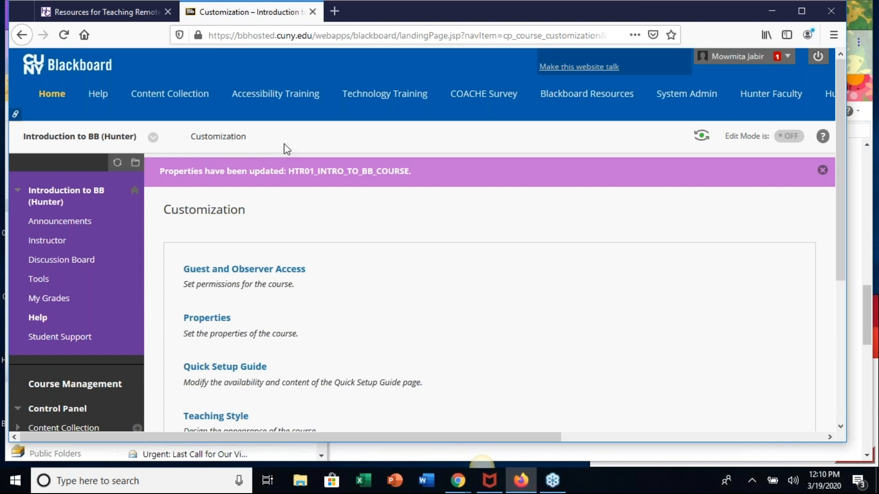
# - Return to the Blackboard home page and reopen the Introduction to BB (Hunter) course from My Courses
pyautogui.click(52, 96)
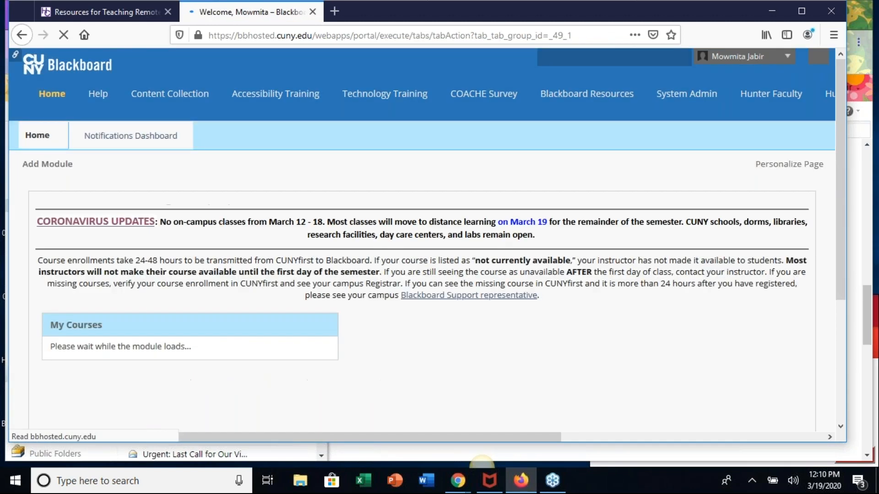
pyautogui.scroll(-2, 281, 302)
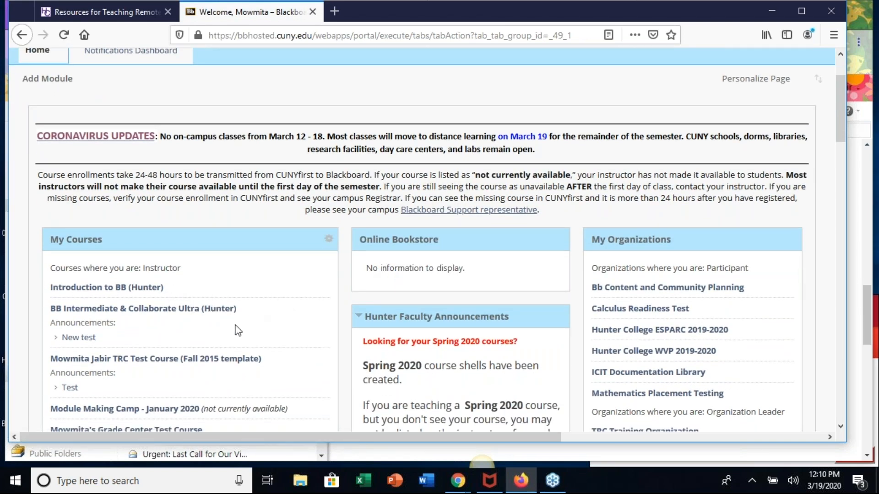
pyautogui.click(113, 292)
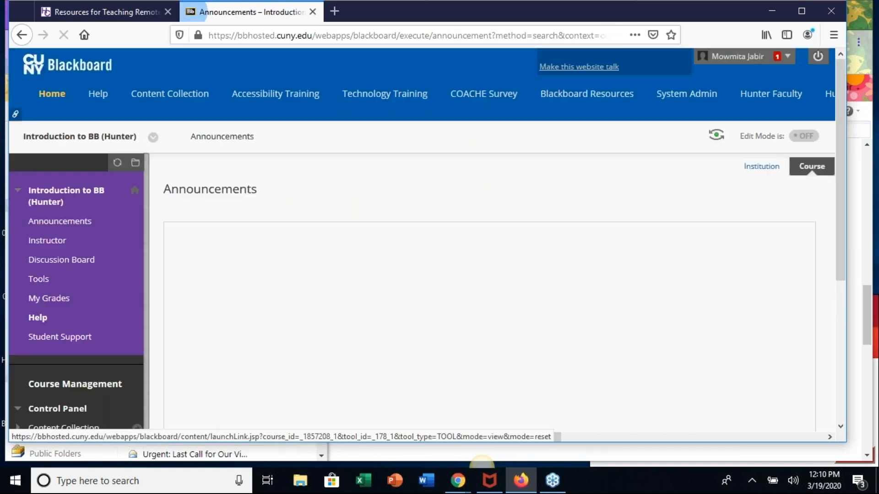
# - Look over the course's Announcements page and turn Edit Mode on
pyautogui.scroll(-3, 327, 283)
pyautogui.scroll(2, 326, 283)
pyautogui.scroll(1, 329, 289)
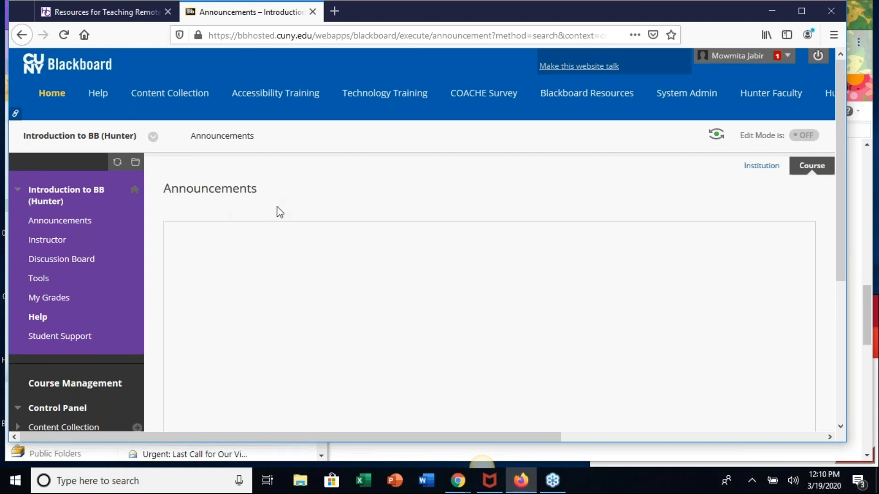
pyautogui.scroll(-1, 260, 267)
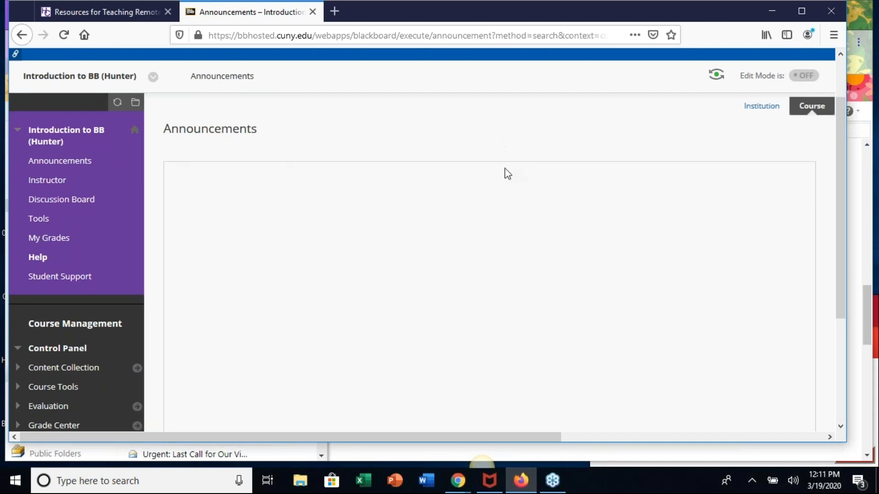
pyautogui.scroll(1, 443, 205)
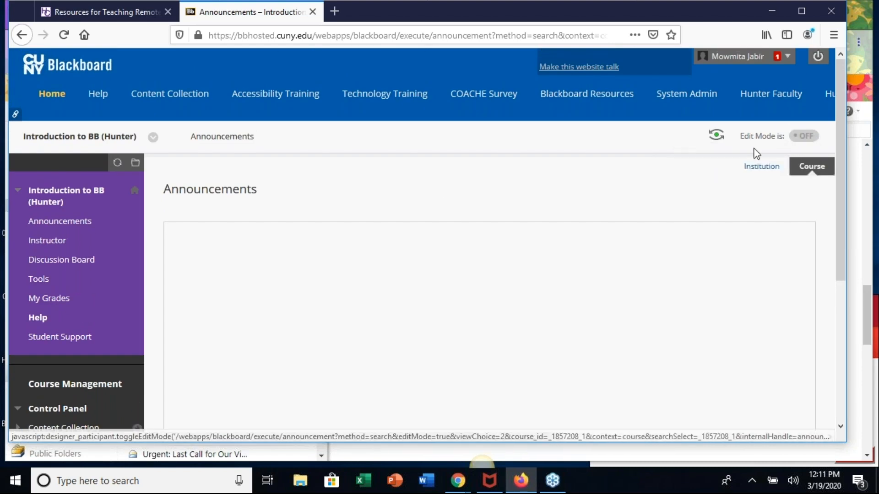
pyautogui.click(807, 142)
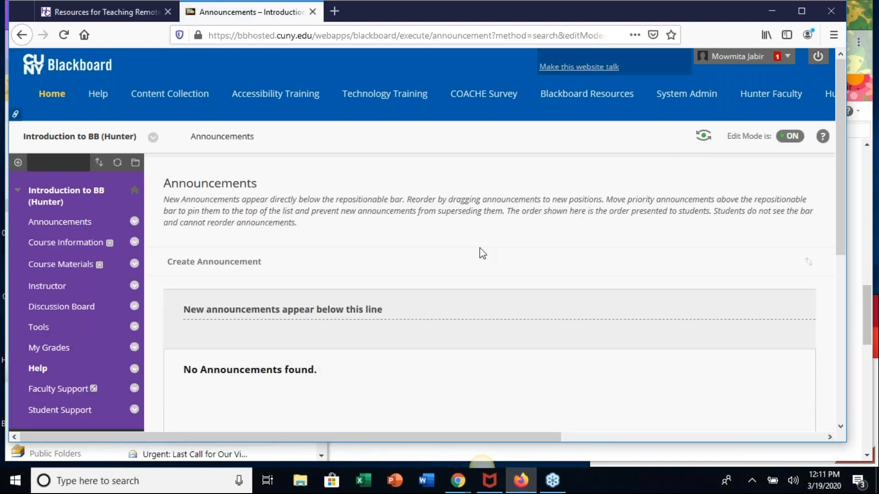
# - Create a new course announcement with the subject "Final Posted"
pyautogui.scroll(-2, 471, 328)
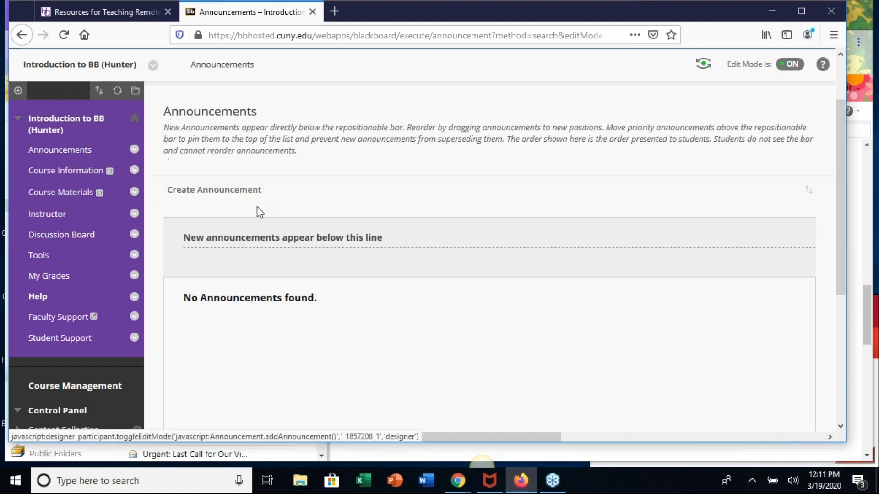
pyautogui.click(204, 193)
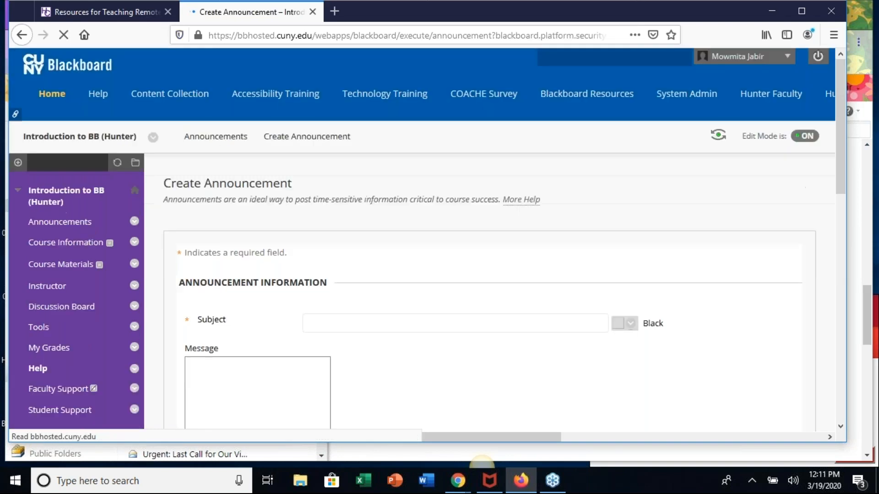
pyautogui.scroll(-2, 463, 320)
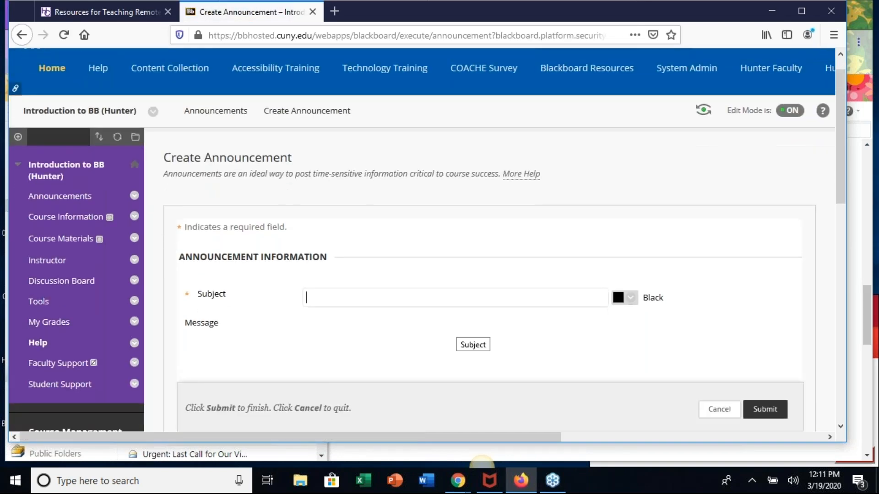
pyautogui.scroll(-1, 463, 316)
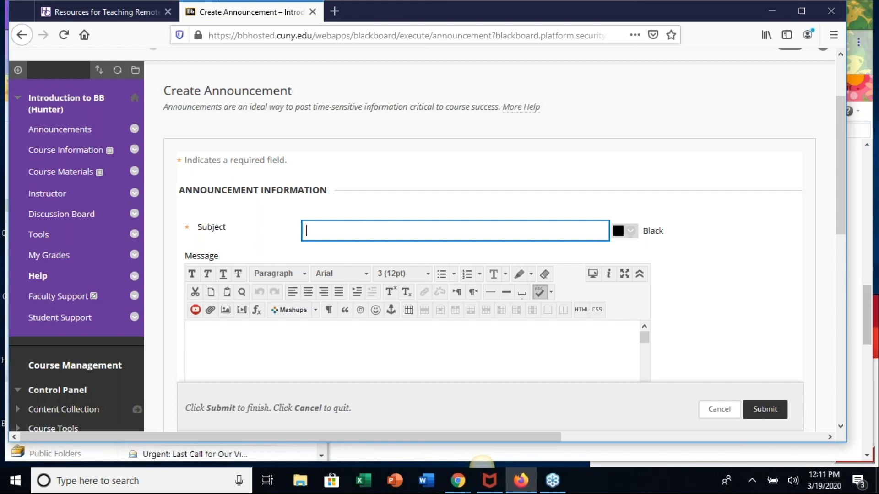
pyautogui.write('Final Posted')
# - Enter "Final is Due May 15!" as the announcement's message
pyautogui.scroll(-3, 472, 391)
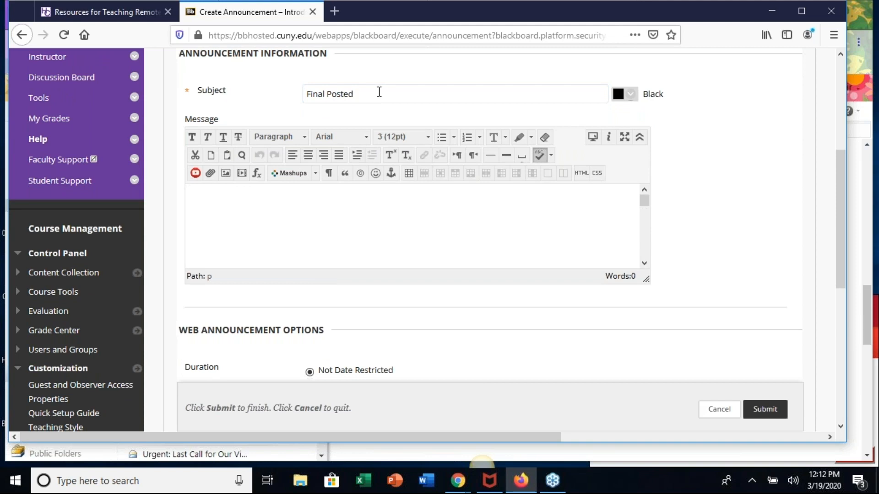
pyautogui.click(267, 215)
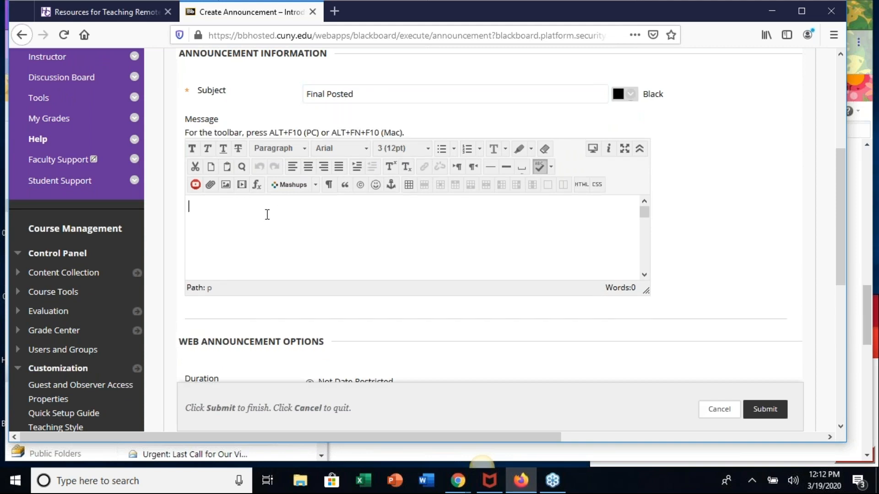
pyautogui.write('Final')
pyautogui.press('BackSpace')
pyautogui.press('BackSpace')
pyautogui.write('nal is Due May 15')
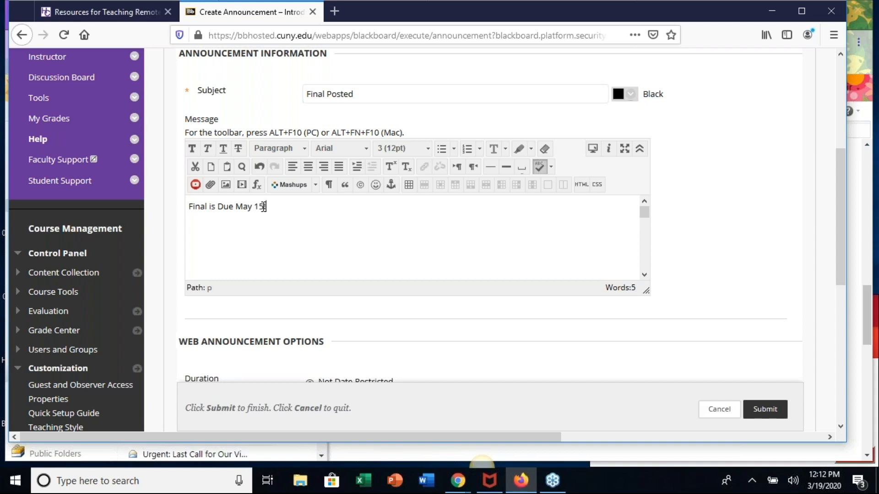
pyautogui.write('!')
# - Set the announcement to send an email copy immediately and review its subject and message
pyautogui.scroll(-5, 538, 353)
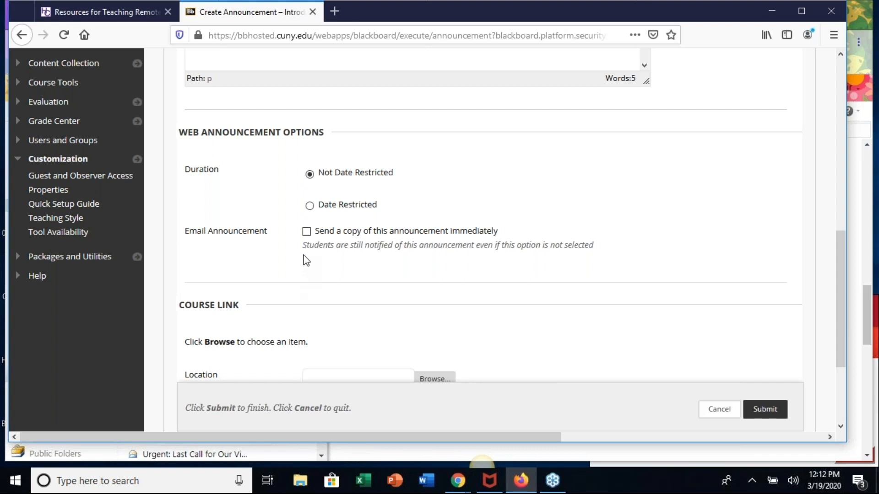
pyautogui.click(307, 232)
pyautogui.scroll(-3, 517, 264)
pyautogui.scroll(3, 517, 265)
pyautogui.scroll(5, 517, 265)
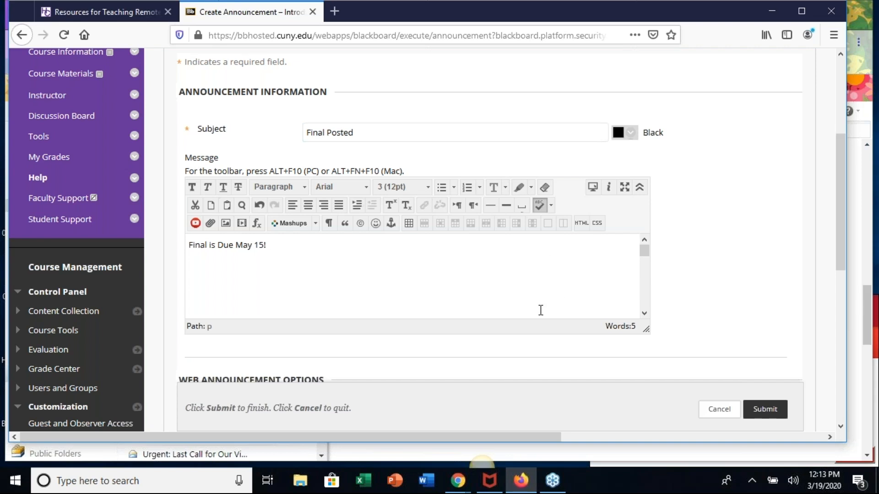
# - Submit the announcement without a course link and check the posted entry on the Announcements page
pyautogui.scroll(-3, 539, 310)
pyautogui.scroll(-5, 751, 317)
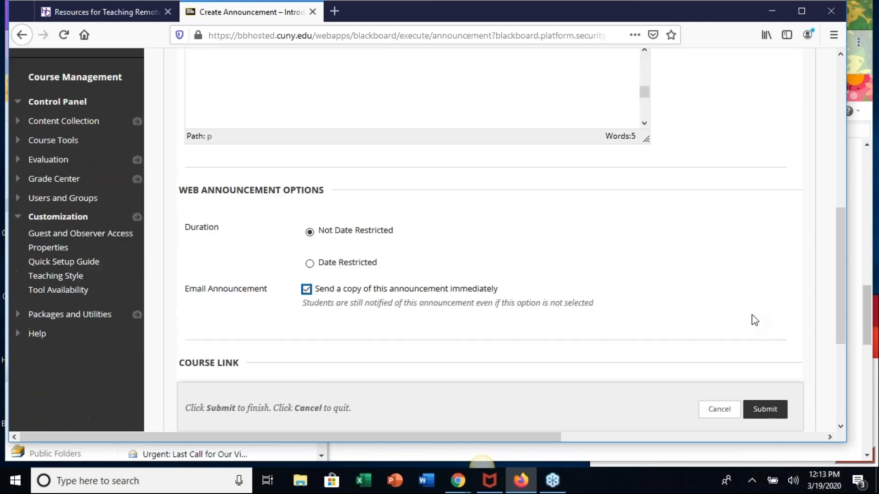
pyautogui.scroll(-3, 645, 241)
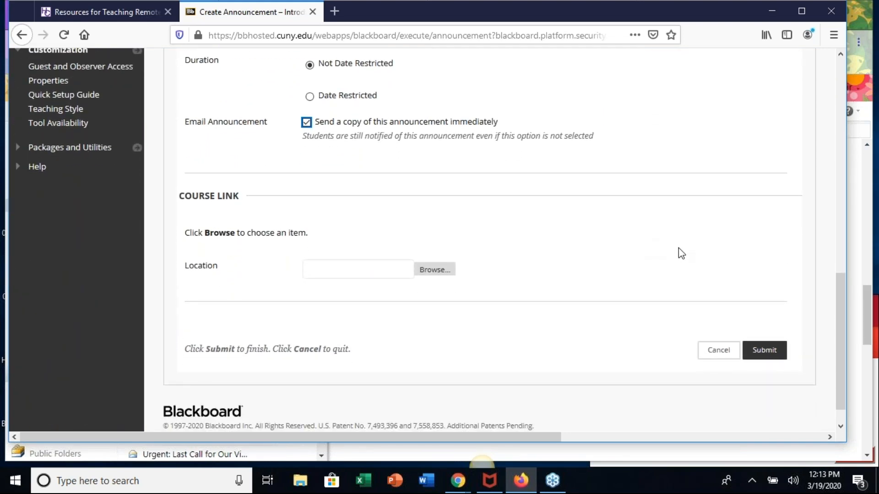
pyautogui.scroll(-1, 678, 248)
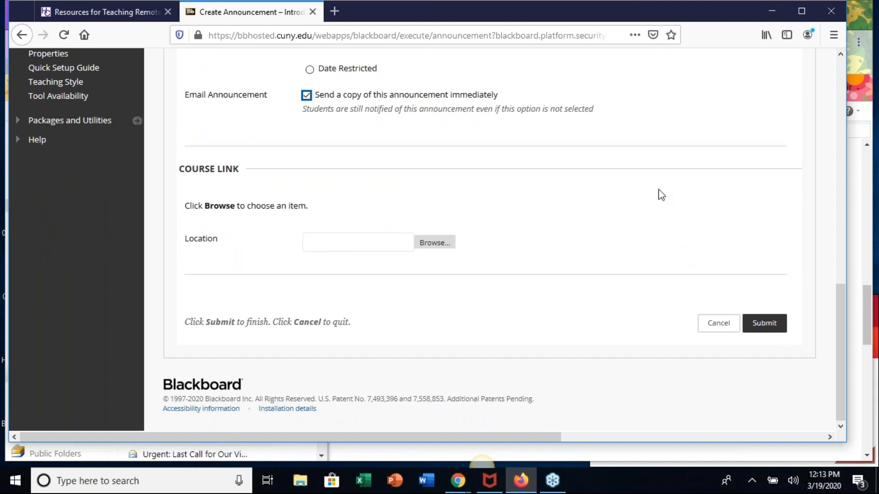
pyautogui.click(772, 324)
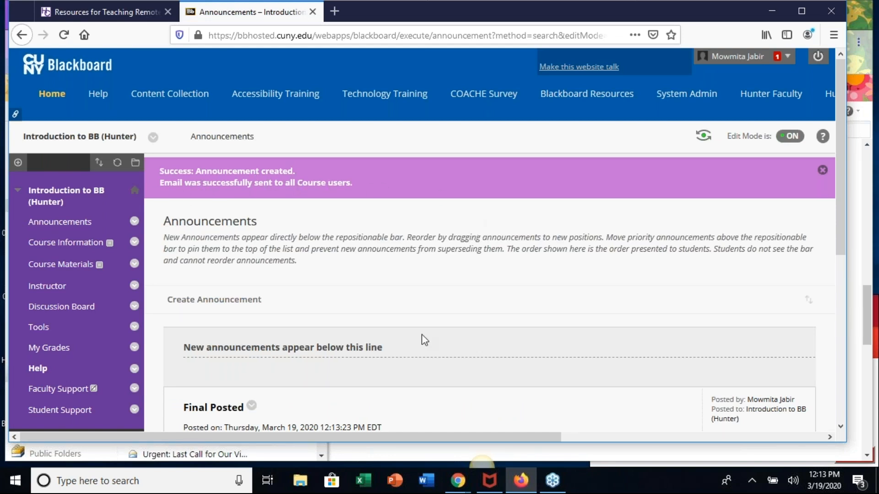
pyautogui.scroll(-5, 495, 370)
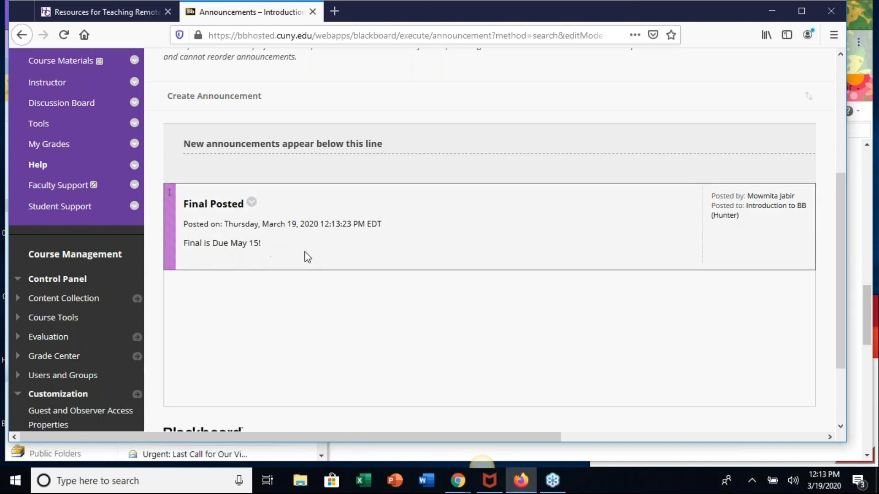
pyautogui.scroll(-2, 433, 348)
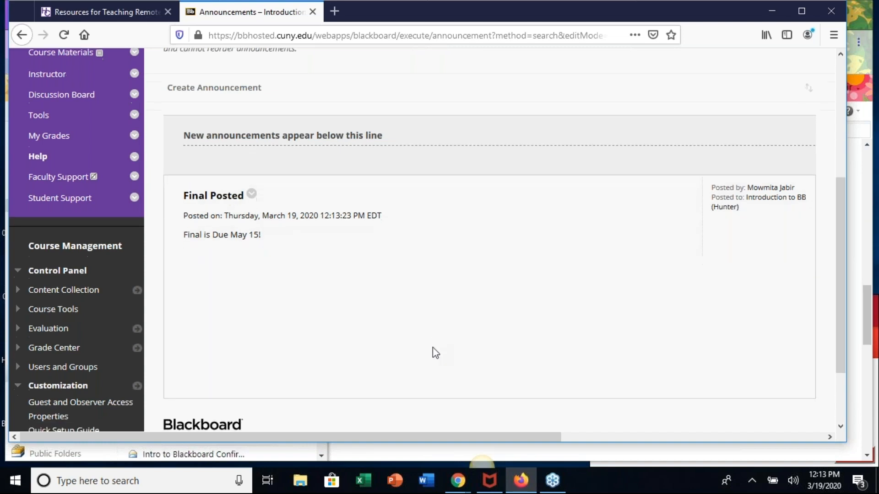
pyautogui.scroll(3, 432, 347)
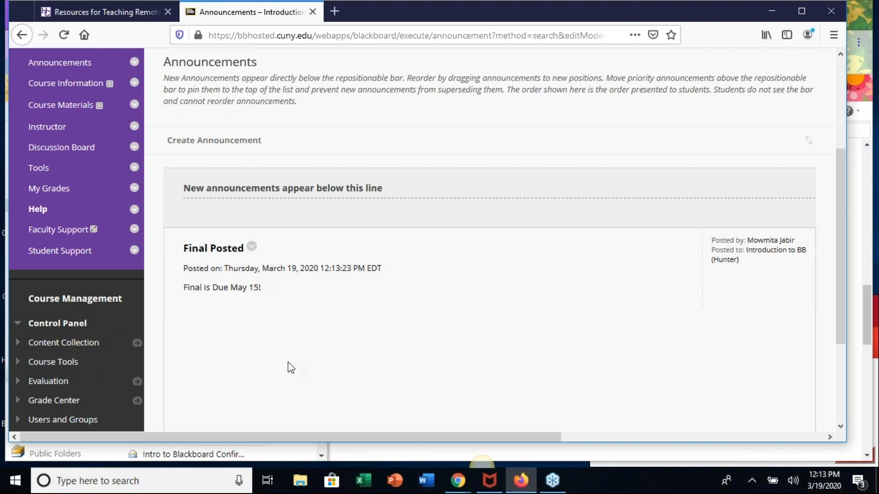
pyautogui.scroll(2, 288, 361)
# - Browse the course's Tools page and open the Send Email tool
pyautogui.scroll(-1, 288, 362)
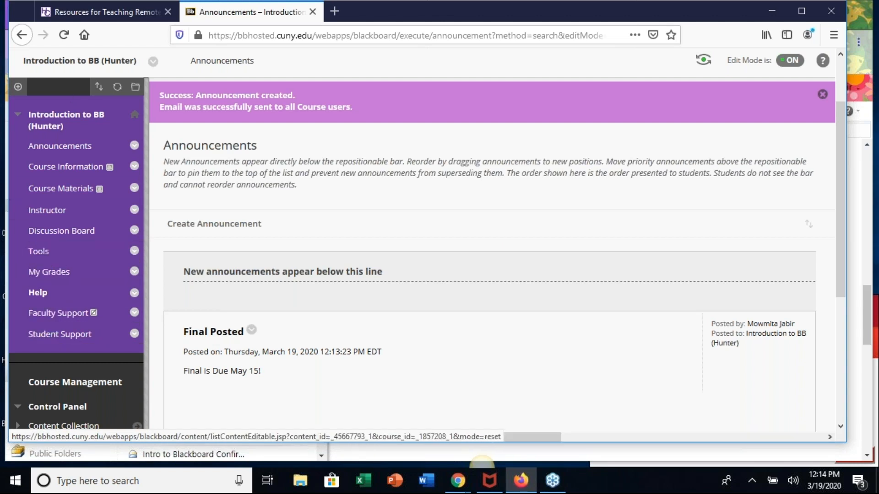
pyautogui.click(41, 254)
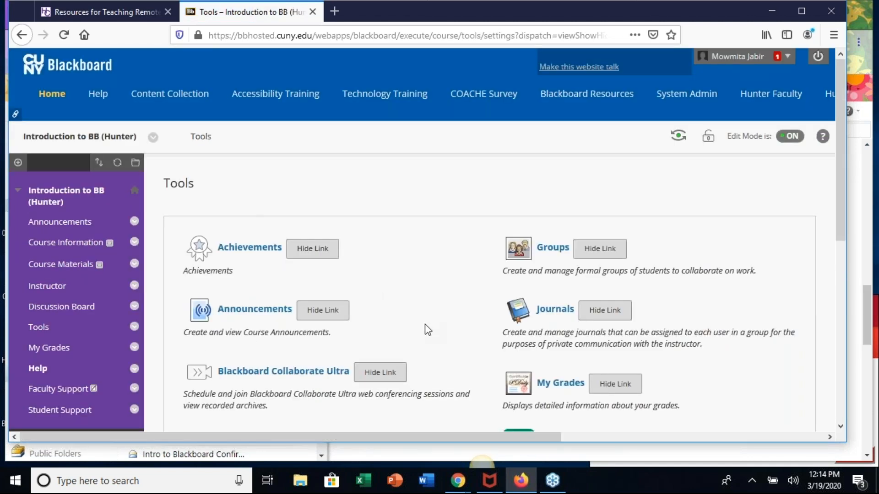
pyautogui.scroll(-3, 425, 324)
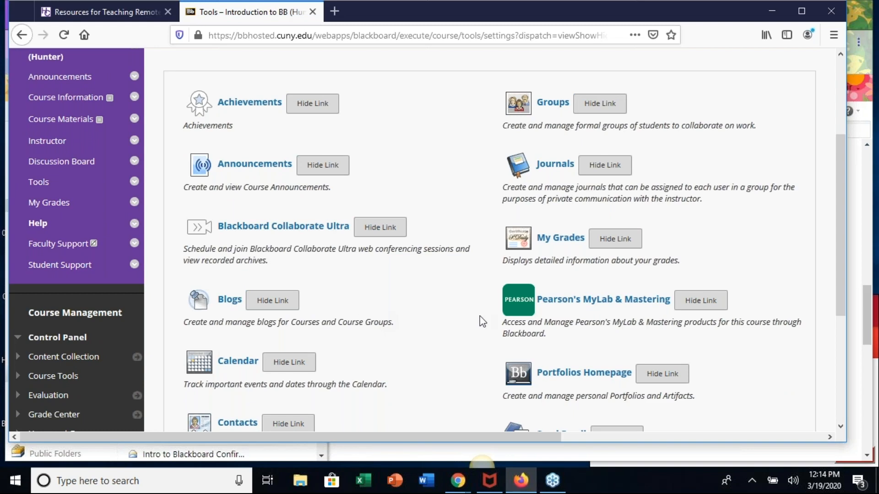
pyautogui.scroll(-1, 482, 322)
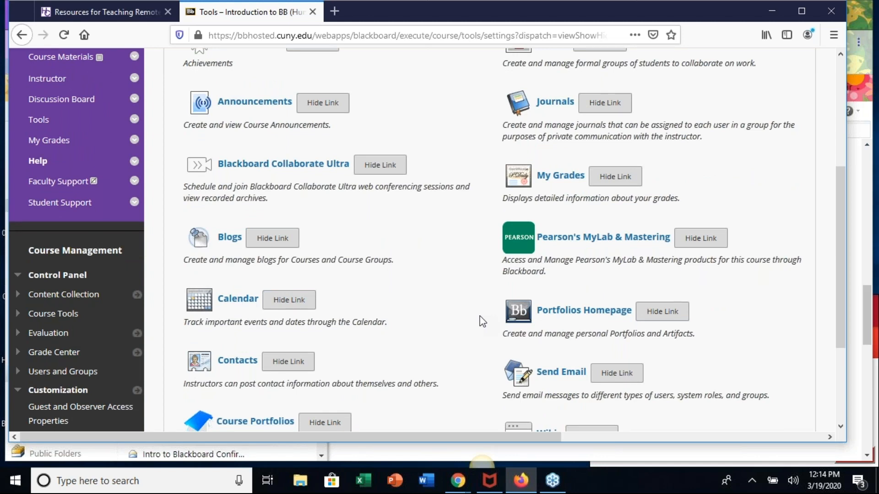
pyautogui.scroll(-2, 471, 369)
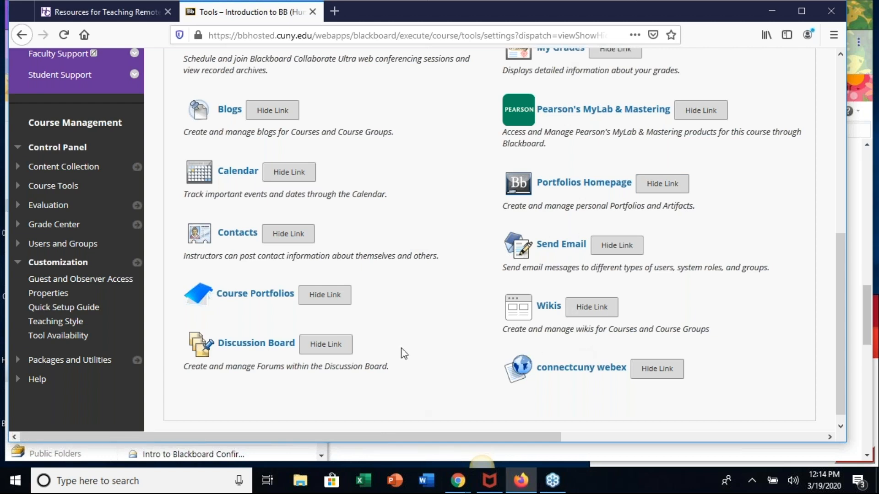
pyautogui.click(554, 251)
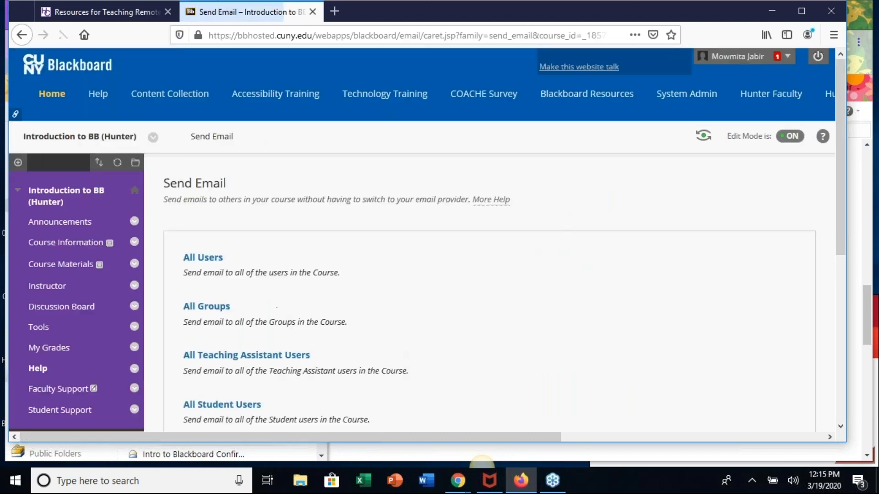
# - Start an email to selected course users and add the second available user as its only recipient
pyautogui.scroll(-5, 418, 311)
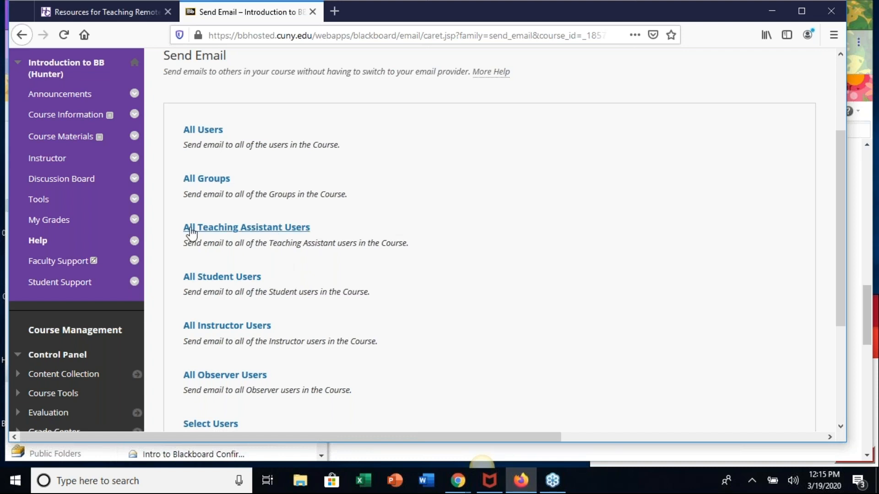
pyautogui.scroll(-1, 373, 287)
pyautogui.scroll(-4, 372, 287)
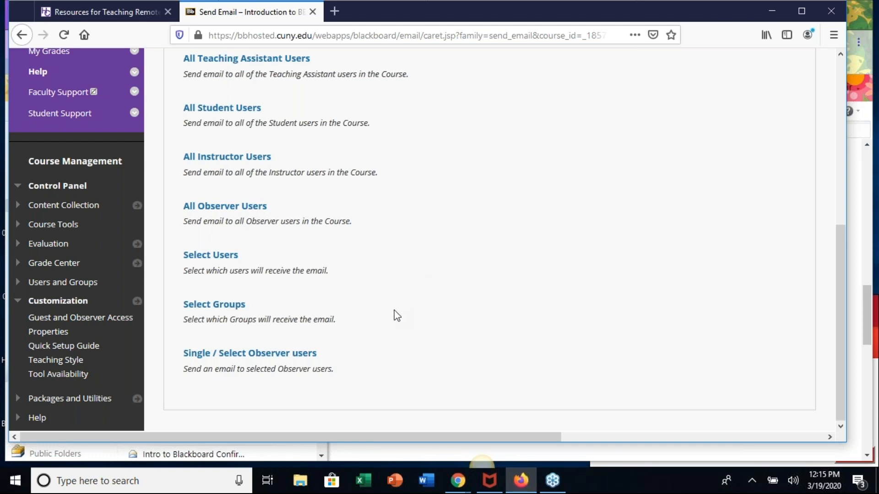
pyautogui.click(207, 256)
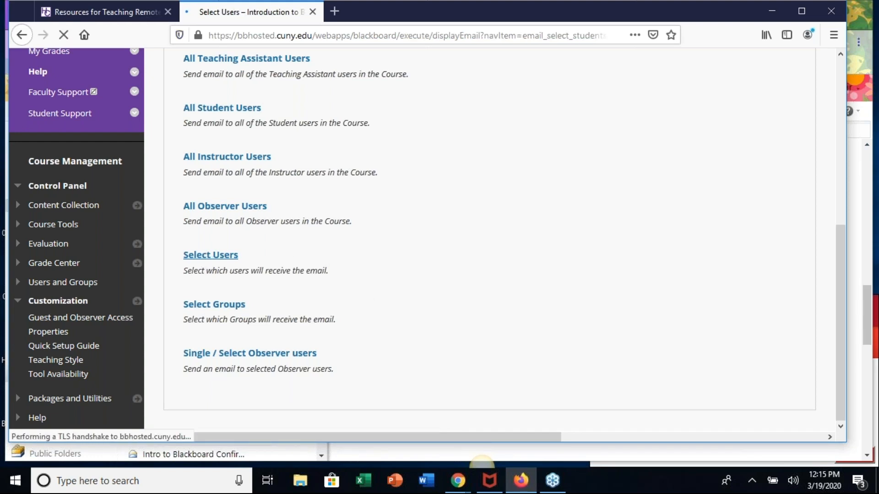
pyautogui.scroll(-5, 392, 269)
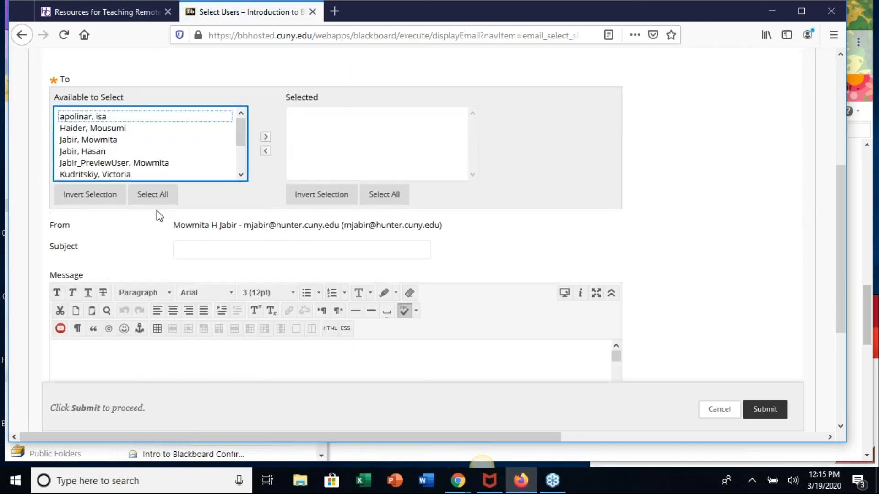
pyautogui.click(105, 131)
pyautogui.click(266, 137)
# - Enter "Final Date Schedule" as the email's subject
pyautogui.scroll(-1, 494, 271)
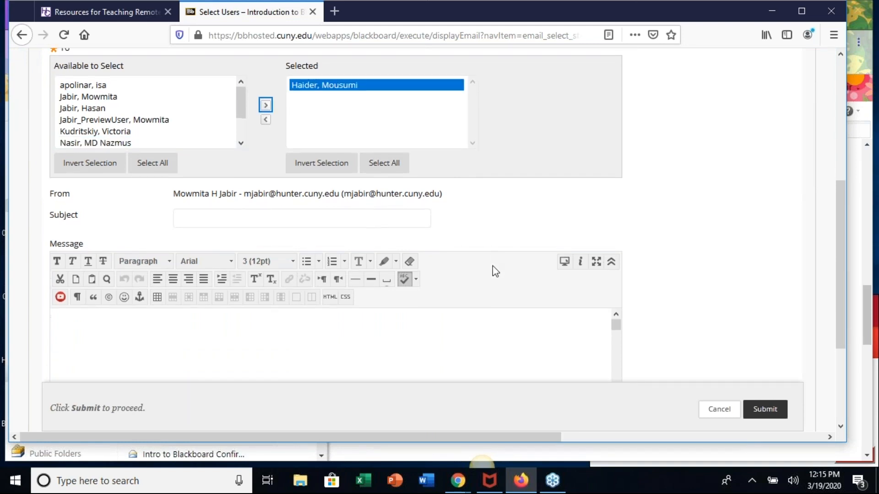
pyautogui.click(282, 193)
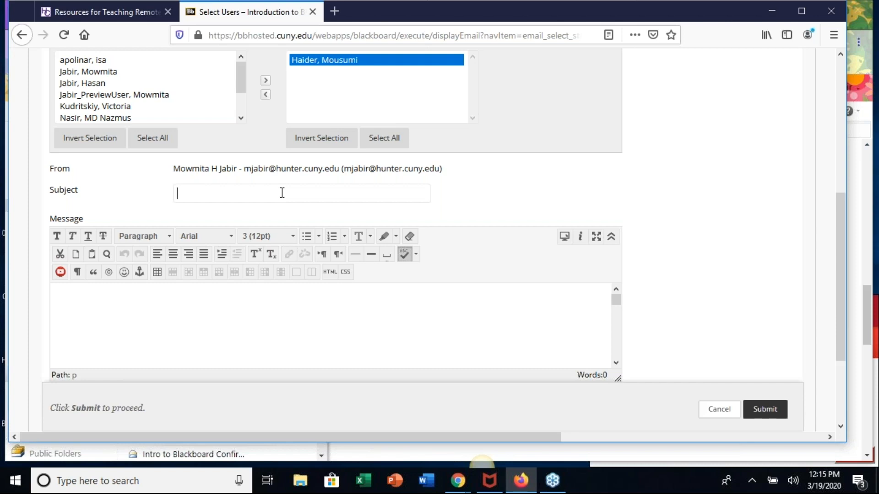
pyautogui.click(282, 192)
pyautogui.write('Fin')
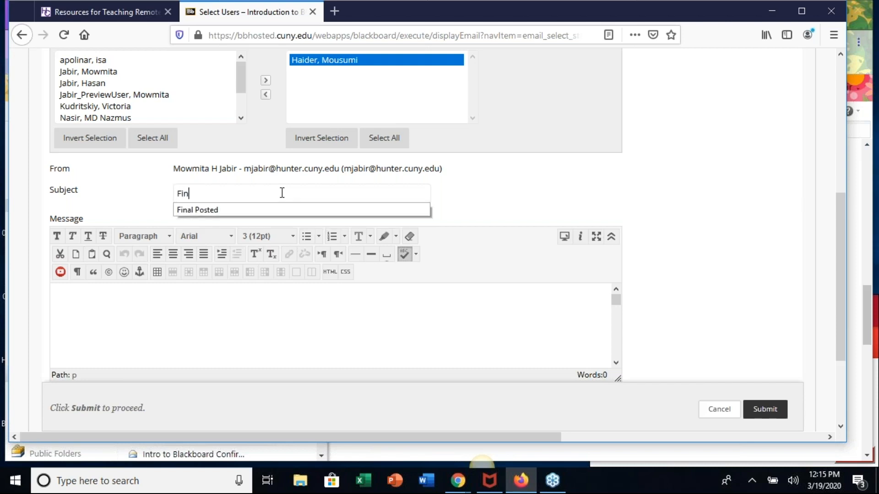
pyautogui.write('al Date S')
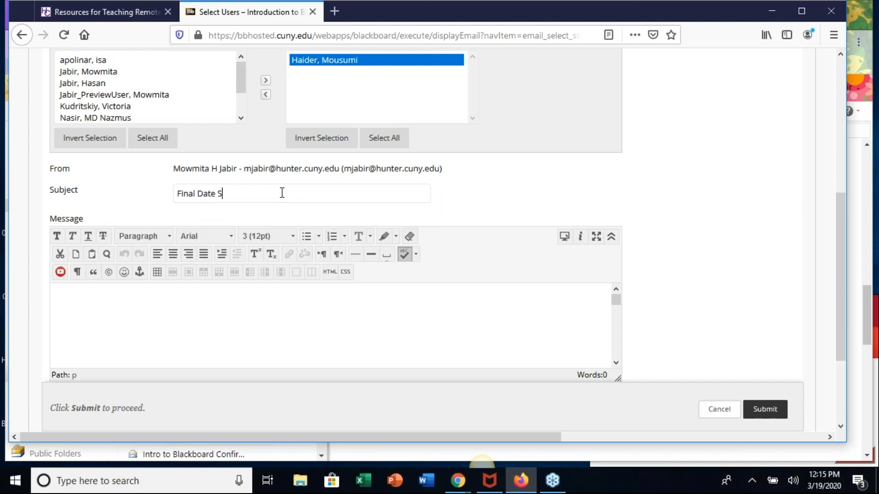
pyautogui.write('cehedule')
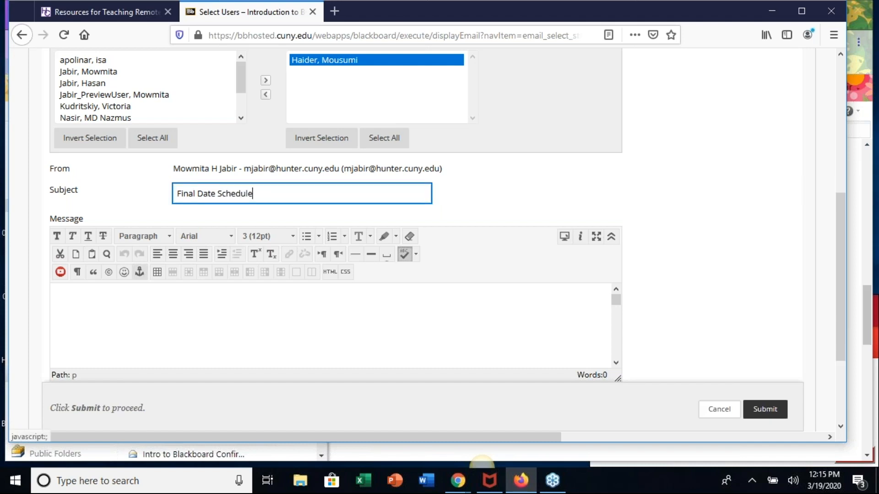
# - Write "Please give me the date you would like to take the final." as the email's message
pyautogui.click(124, 317)
pyautogui.write('Pleas')
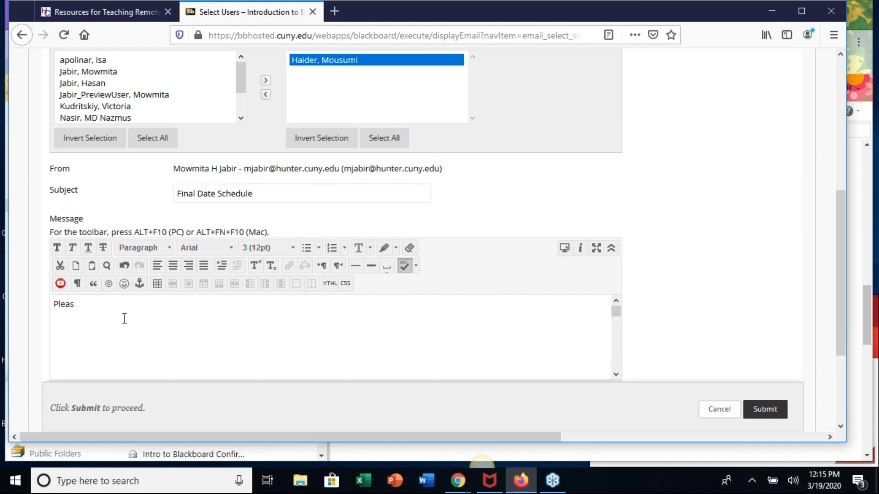
pyautogui.write('e give yo')
pyautogui.press('BackSpace')
pyautogui.press('BackSpace')
pyautogui.write('me the date you would like')
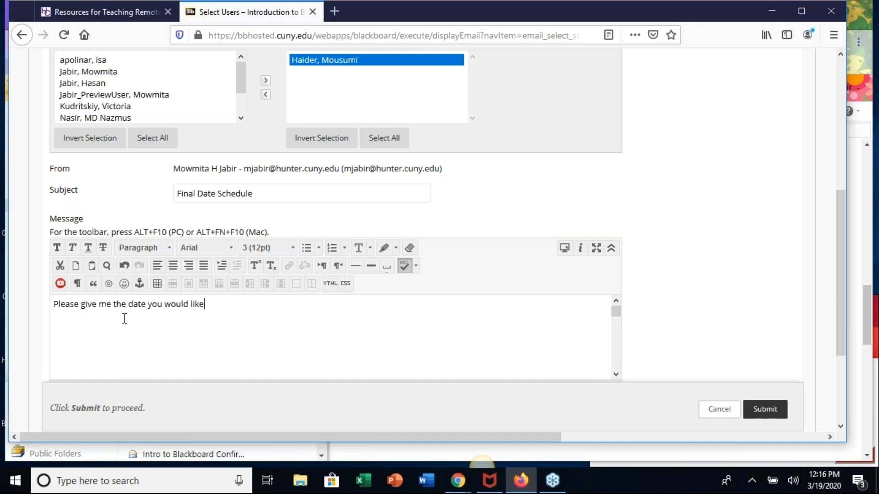
pyautogui.write(' to take the final.')
# - Clear the email's message text and restore it
pyautogui.hotkey('ctrl', 'a')
pyautogui.press('BackSpace')
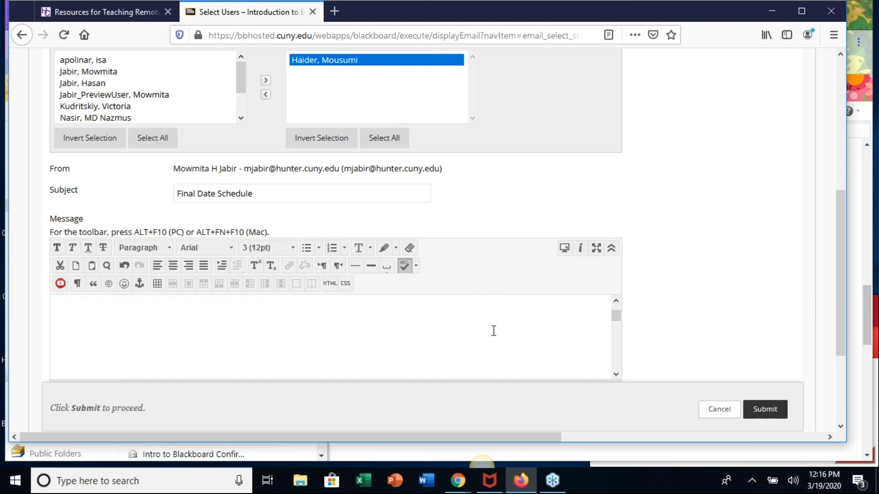
pyautogui.write('Please give me the date you would like to take the final.')
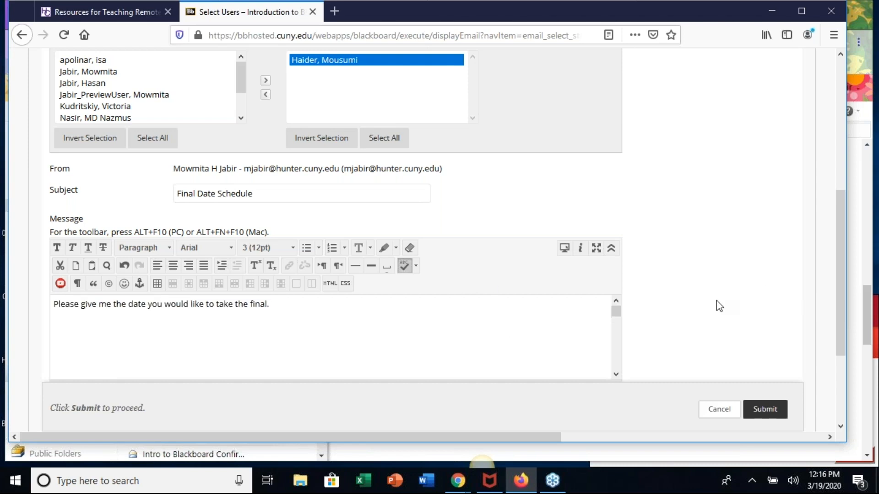
# - Send the email without an attachment and look over the Send Email page
pyautogui.scroll(-3, 716, 301)
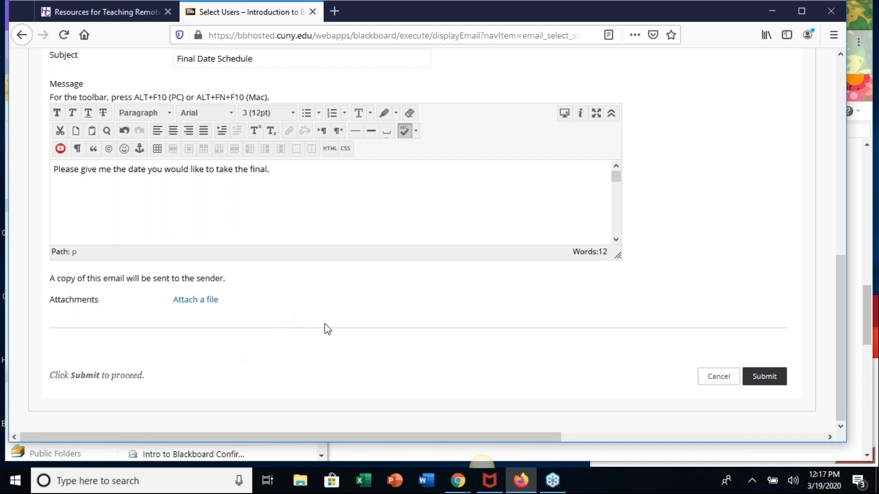
pyautogui.click(765, 378)
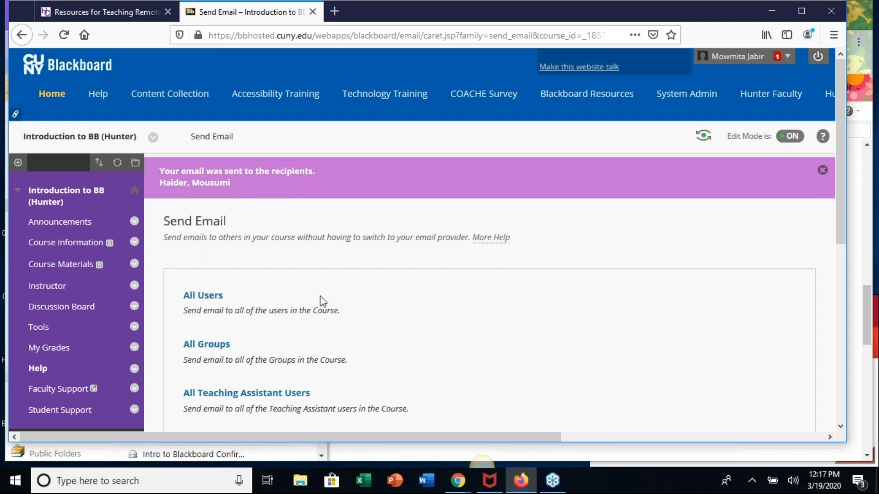
pyautogui.scroll(-3, 320, 295)
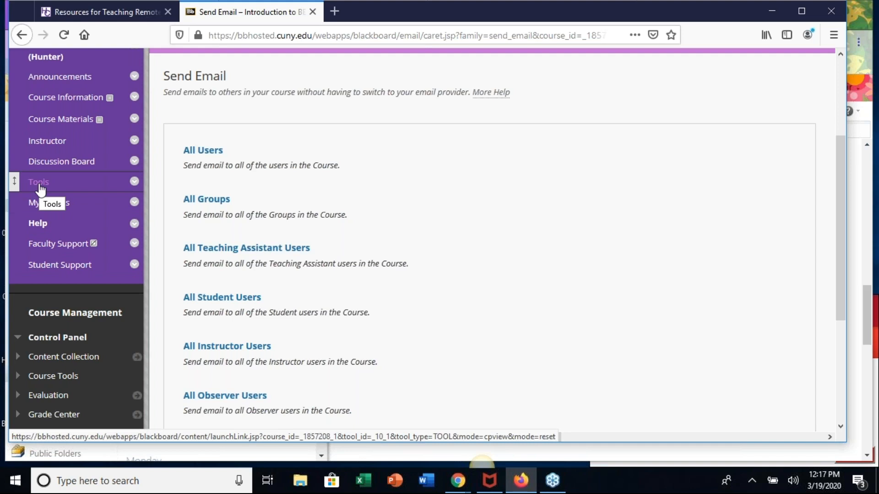
pyautogui.scroll(3, 603, 264)
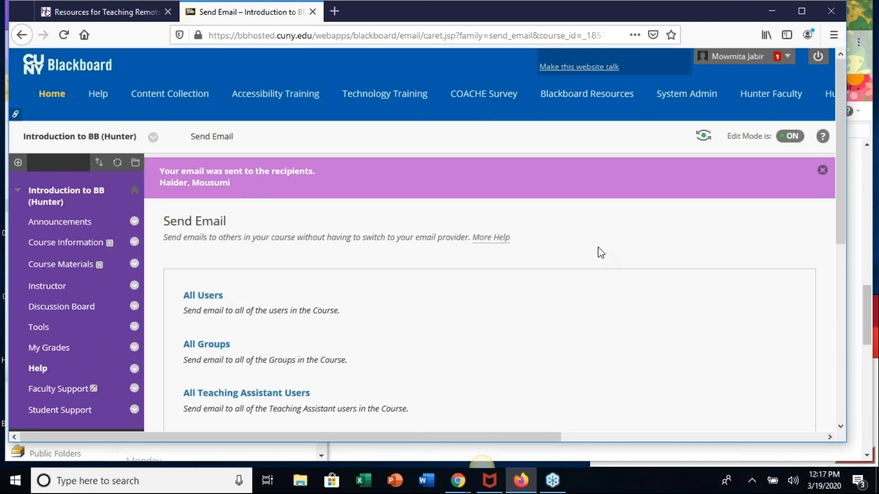
# - Rename the Course Information link in the course menu to "Syllabus"
pyautogui.scroll(-3, 601, 253)
pyautogui.scroll(3, 600, 252)
pyautogui.scroll(-2, 601, 252)
pyautogui.scroll(-2, 205, 210)
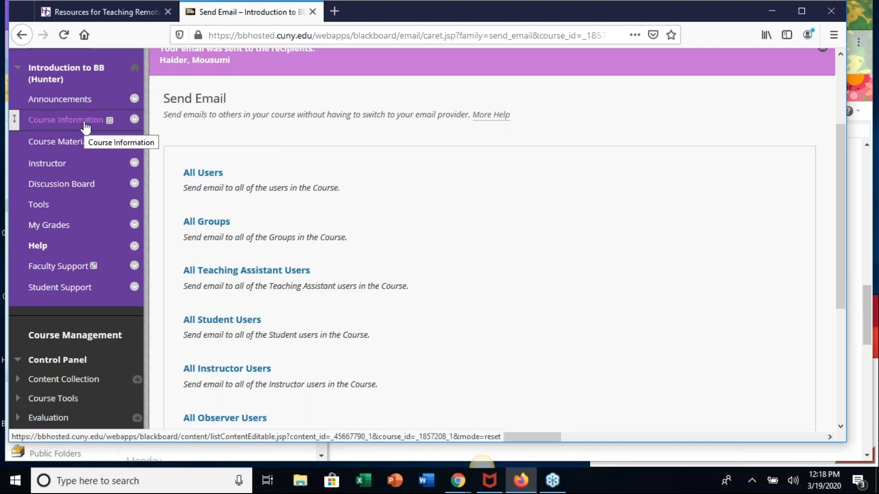
pyautogui.click(135, 120)
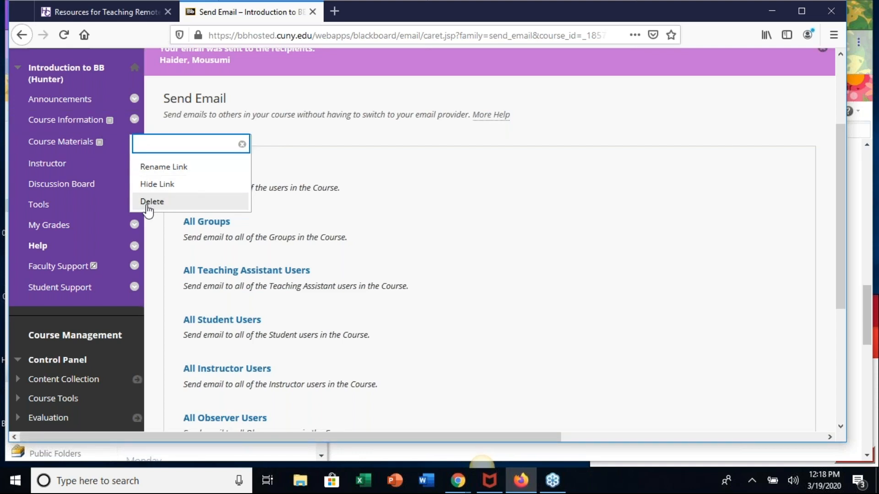
pyautogui.click(147, 169)
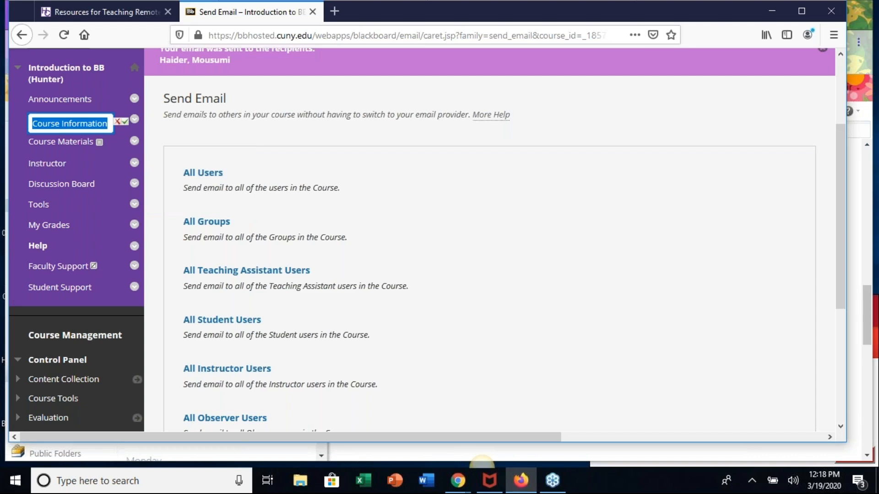
pyautogui.doubleClick(124, 122)
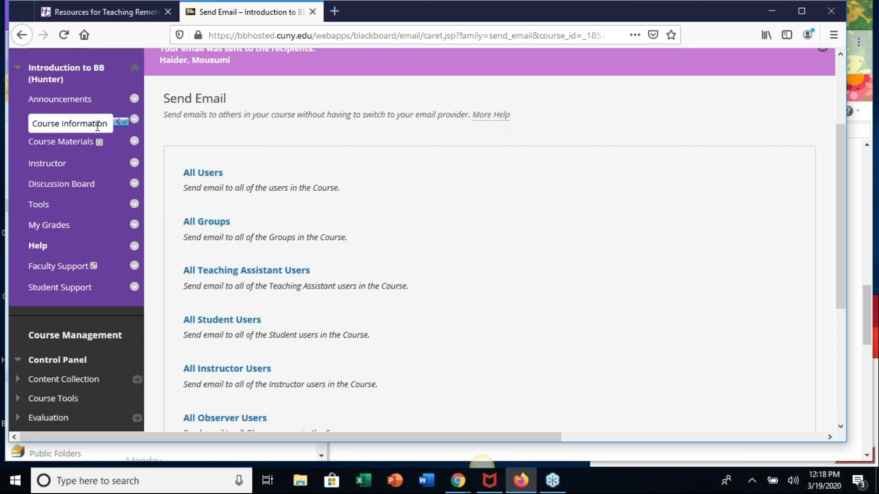
pyautogui.moveTo(107, 122); pyautogui.dragTo(32, 126)
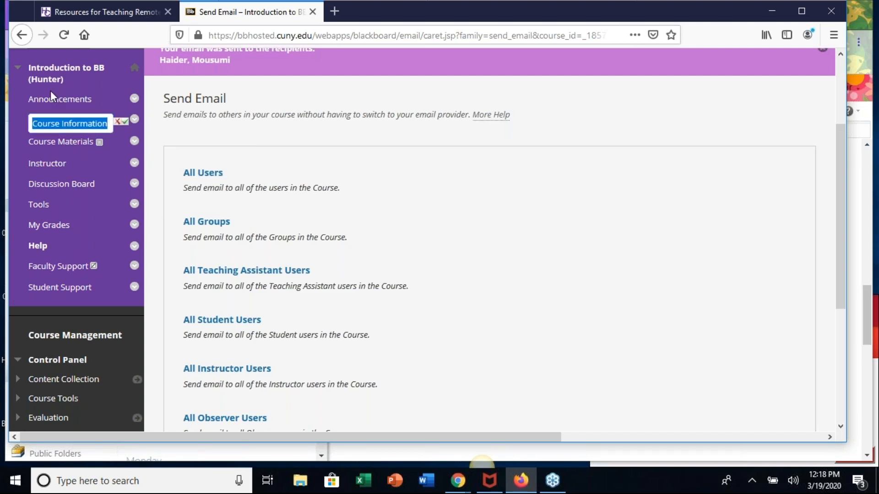
pyautogui.write('Syllabus')
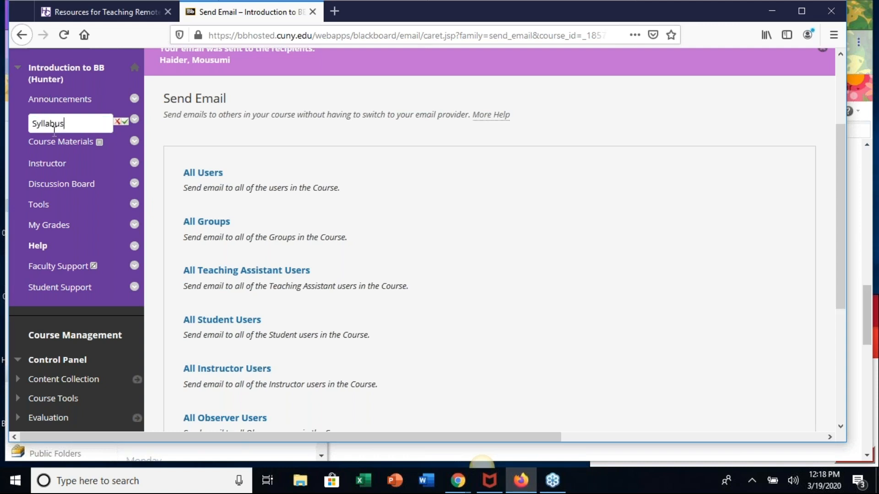
pyautogui.click(126, 123)
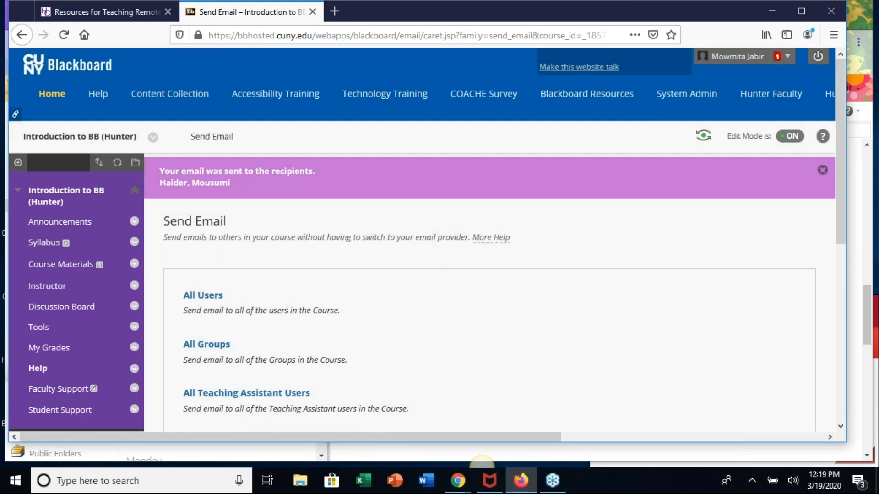
# - Add a content area named "Homeworks" to the course menu without making it available to users
pyautogui.scroll(-3, 94, 274)
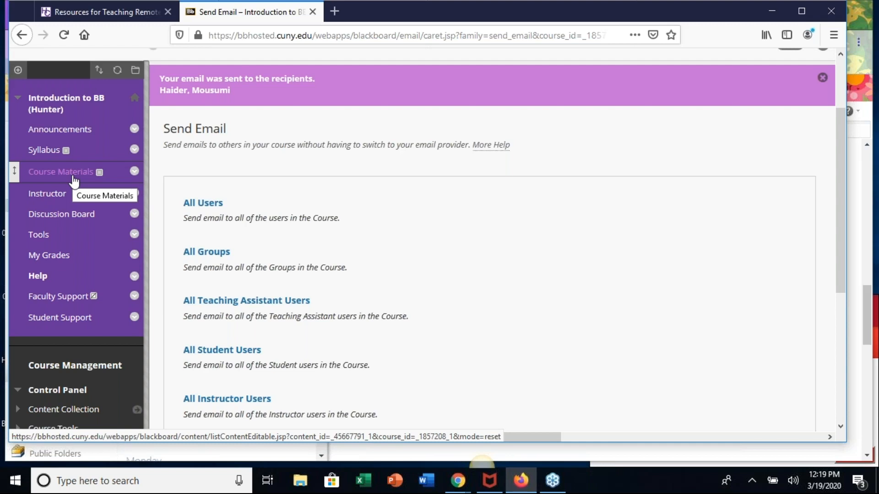
pyautogui.click(18, 70)
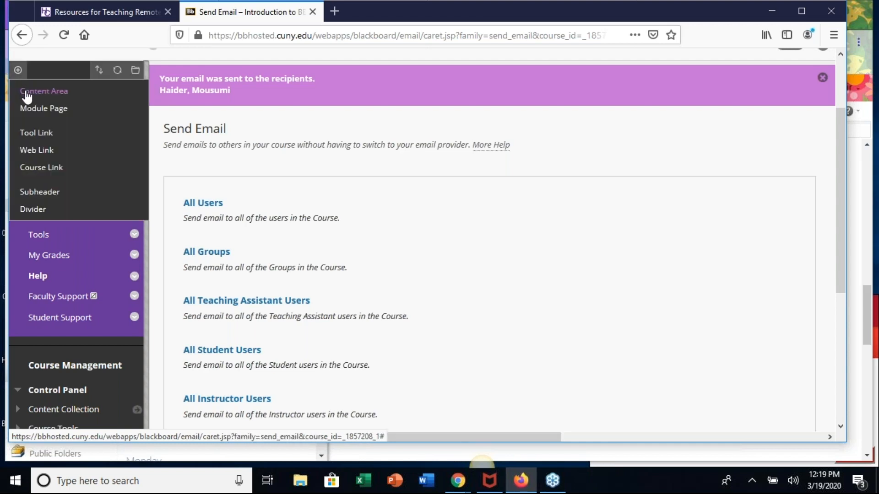
pyautogui.click(27, 92)
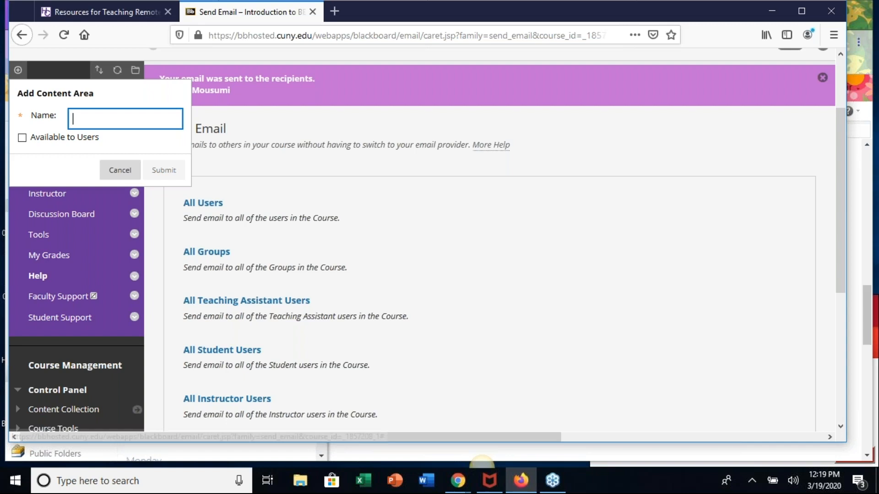
pyautogui.click(94, 119)
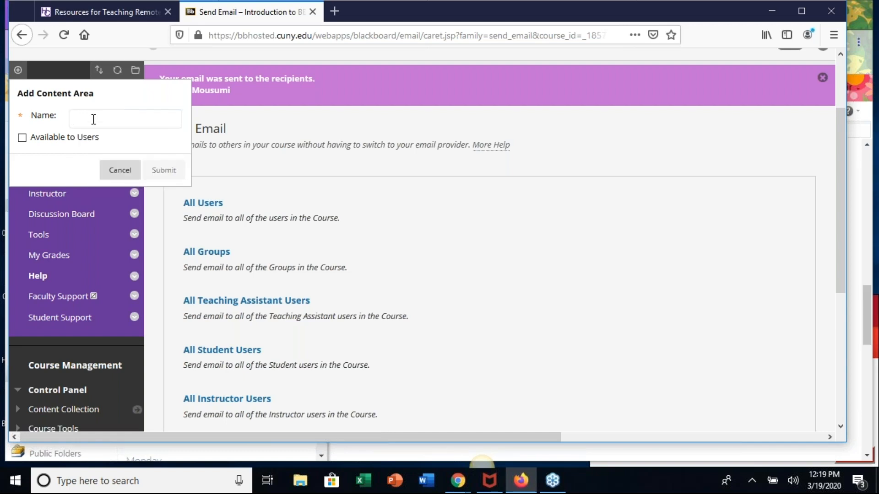
pyautogui.write('Hom')
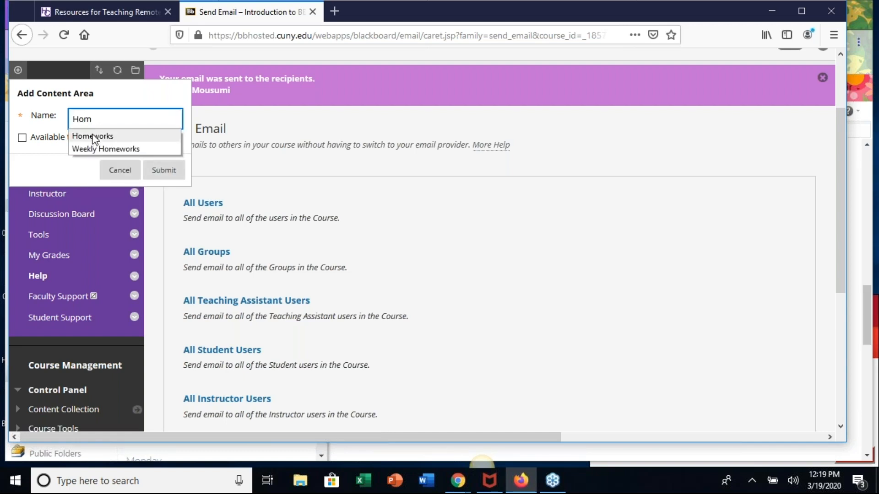
pyautogui.click(92, 136)
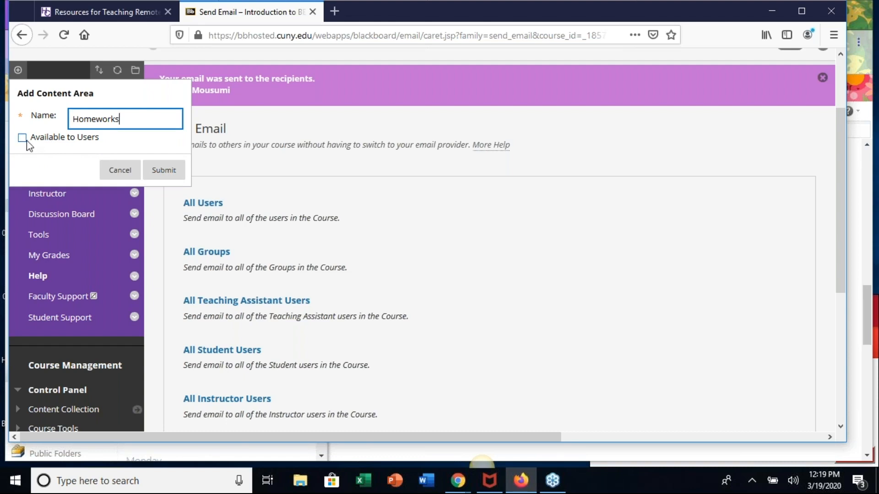
pyautogui.click(164, 173)
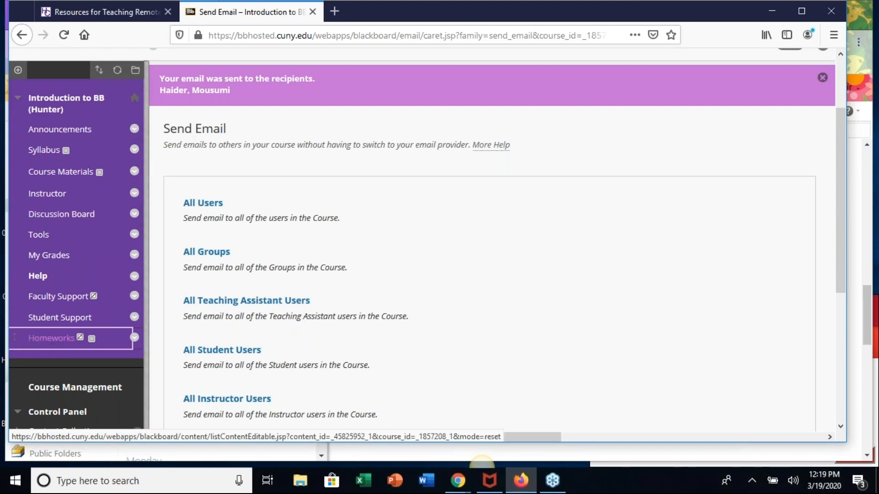
# - Move Homeworks directly below Course Materials in the course menu and show its link to students
pyautogui.moveTo(17, 338); pyautogui.dragTo(16, 173)
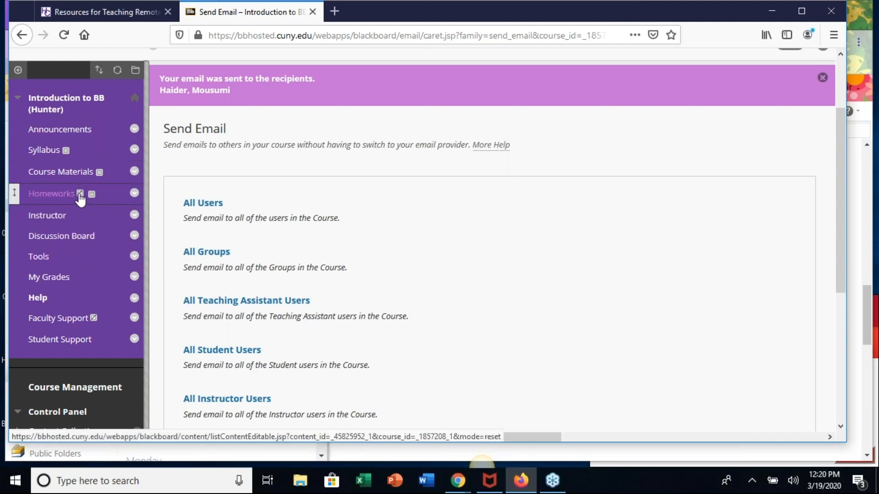
pyautogui.moveTo(80, 199)
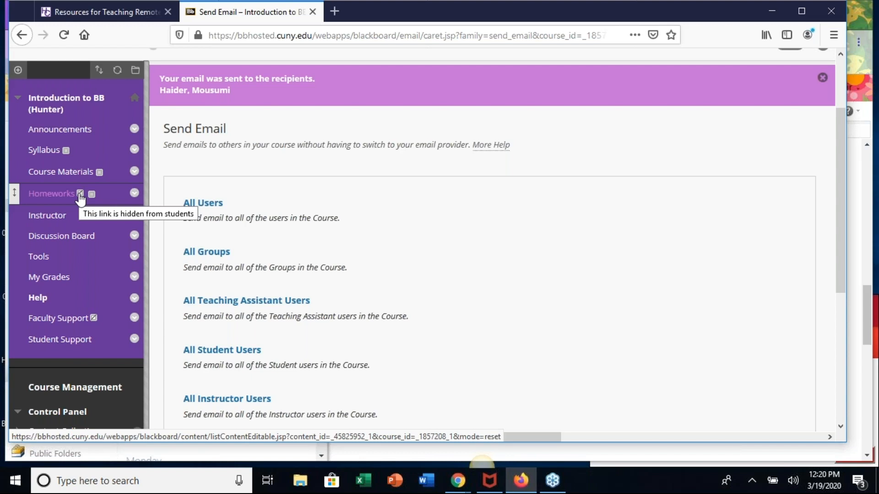
pyautogui.click(135, 193)
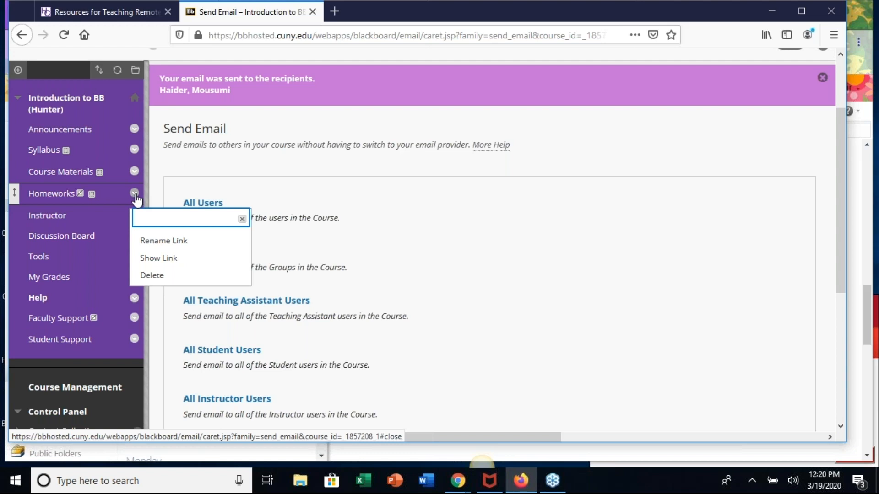
pyautogui.click(147, 260)
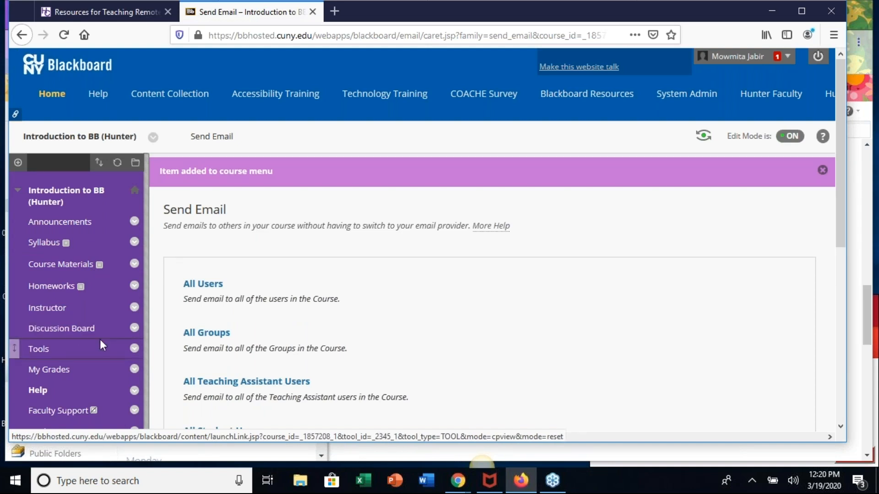
pyautogui.scroll(-3, 99, 339)
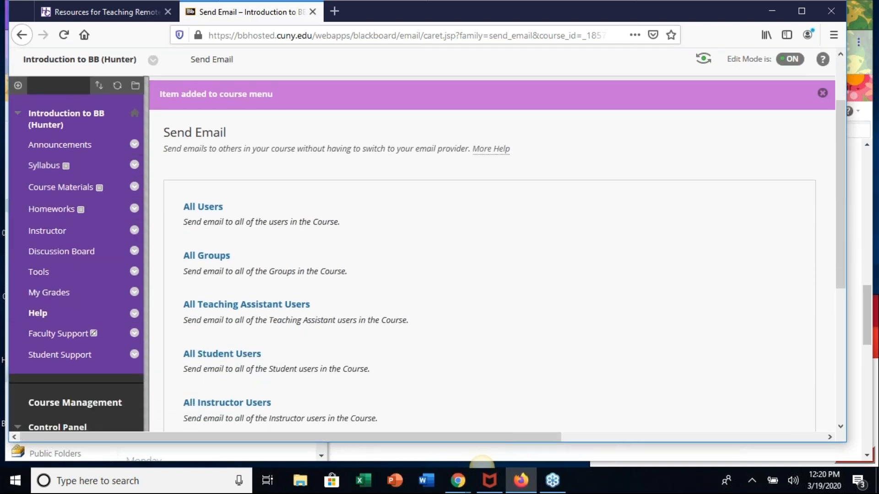
# - Open the Course Materials content area and toggle Edit Mode off and back on
pyautogui.click(60, 192)
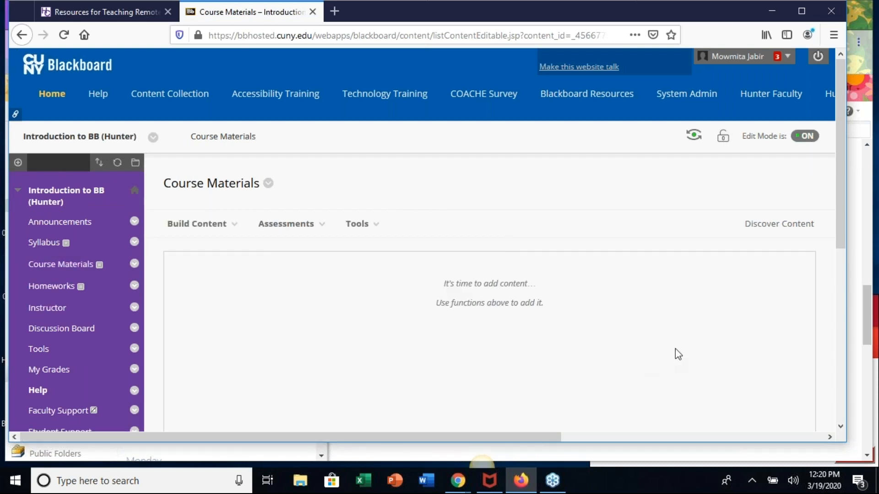
pyautogui.scroll(-2, 675, 349)
pyautogui.scroll(2, 733, 245)
pyautogui.click(804, 138)
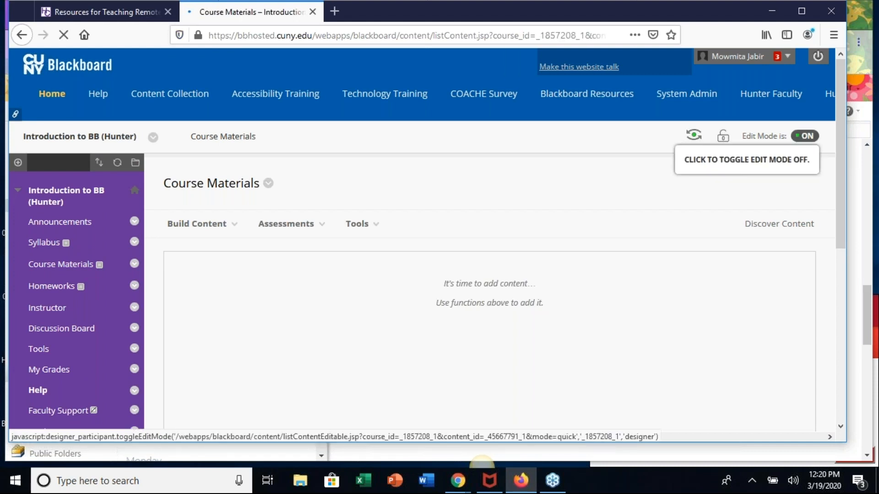
pyautogui.click(804, 136)
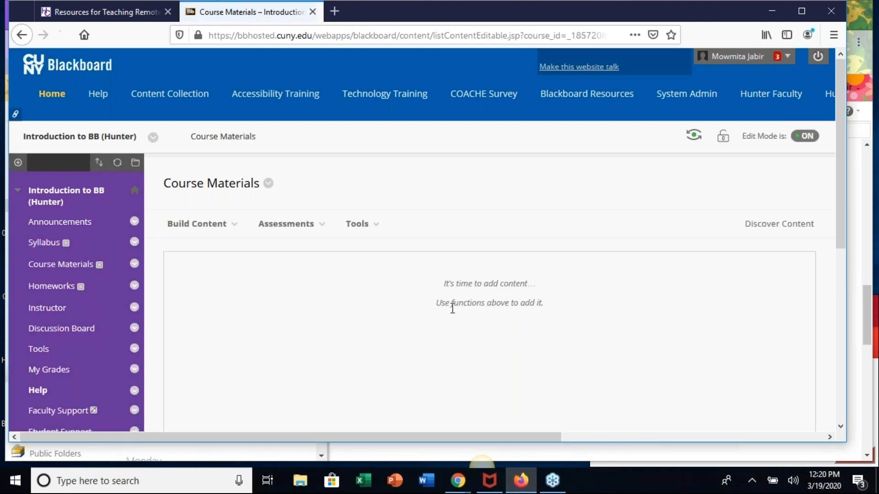
# - Look over the content types that can be built in Course Materials
pyautogui.moveTo(287, 224)
pyautogui.scroll(-2, 678, 308)
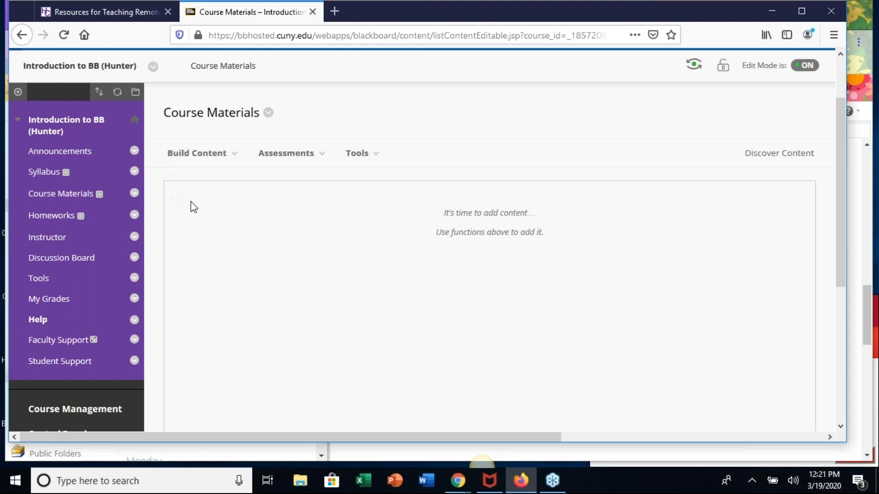
pyautogui.click(200, 155)
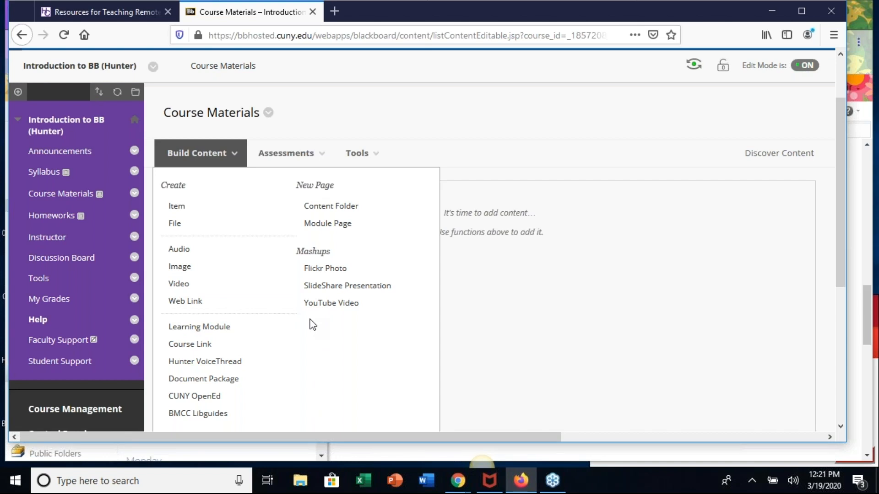
pyautogui.click(18, 91)
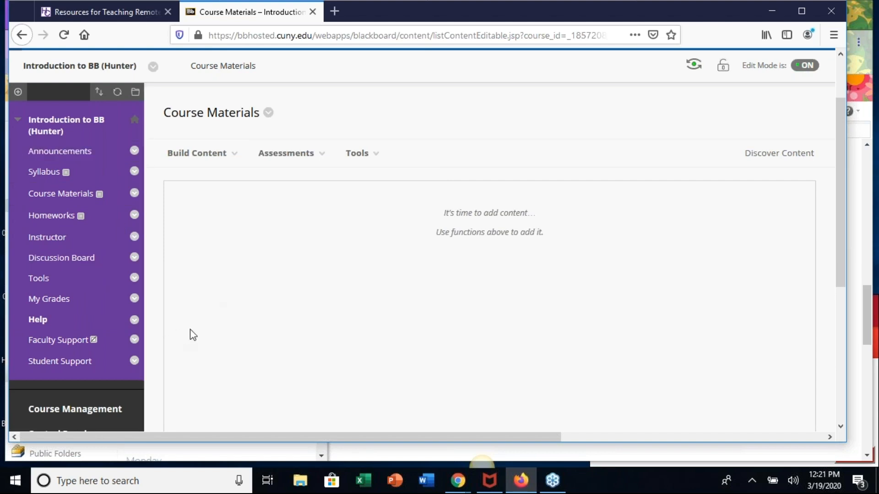
# - Start a new file in Course Materials using CIS 9793 Syllabus - Spring 2017.doc from the computer and name it "Syllabus"
pyautogui.click(206, 158)
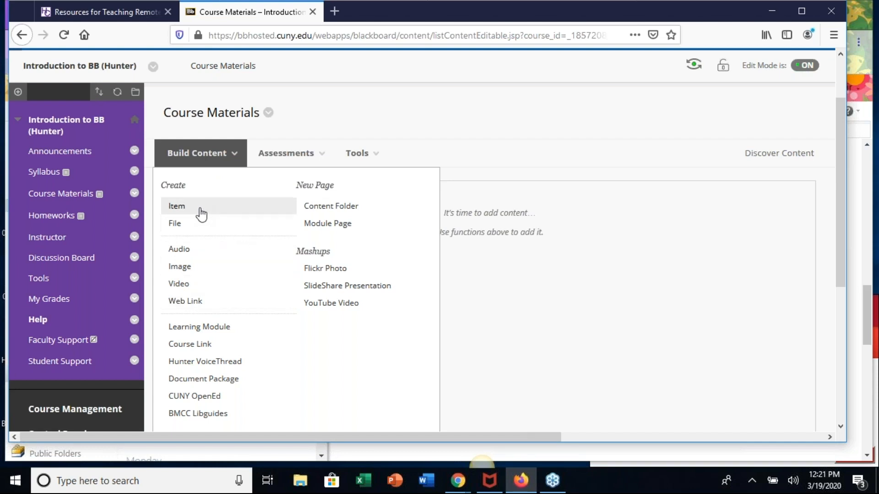
pyautogui.click(175, 224)
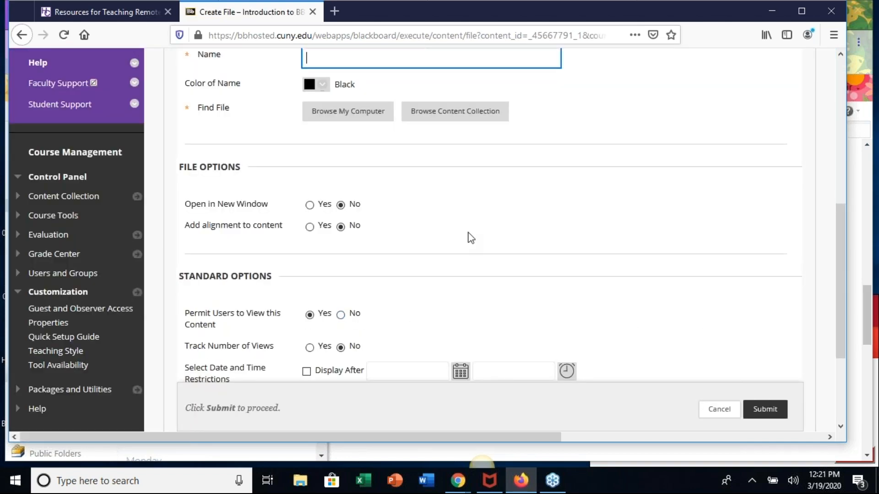
pyautogui.click(348, 113)
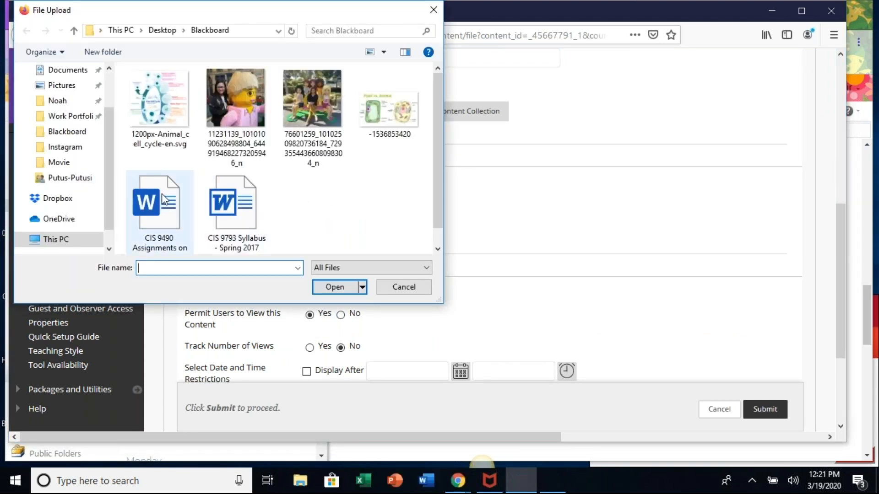
pyautogui.click(242, 206)
pyautogui.click(341, 290)
pyautogui.scroll(3, 477, 166)
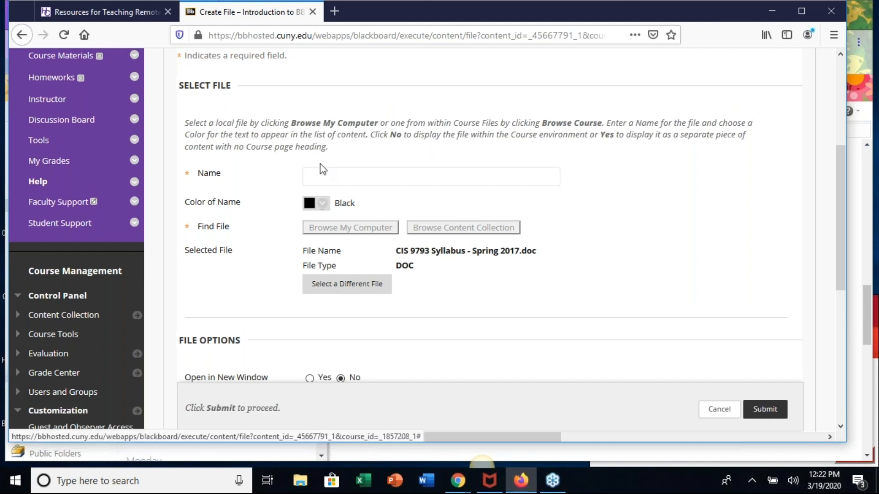
pyautogui.write('Syl')
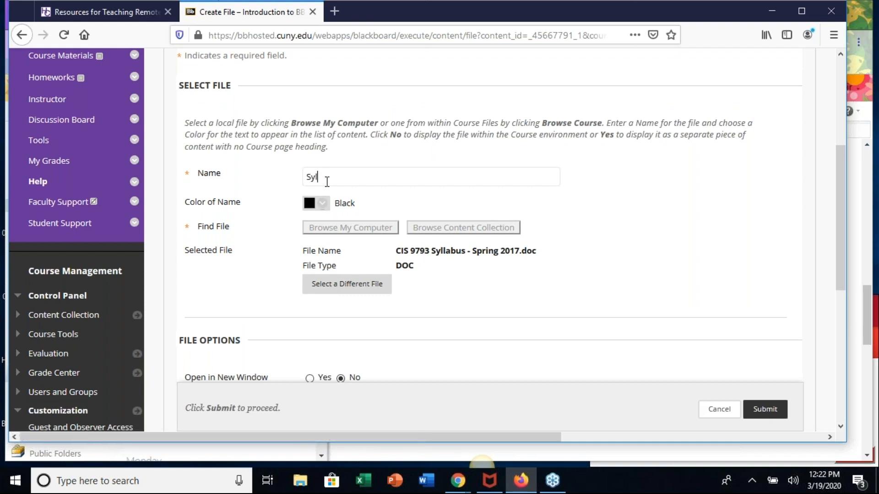
pyautogui.write('labus')
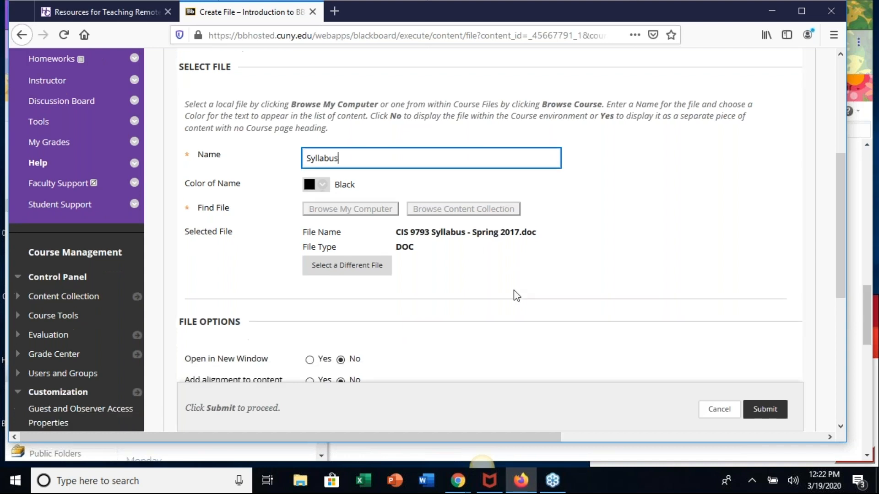
# - Restrict the Syllabus file to display until 03/31/2020 at 11:59 PM
pyautogui.scroll(-5, 516, 295)
pyautogui.scroll(-2, 516, 295)
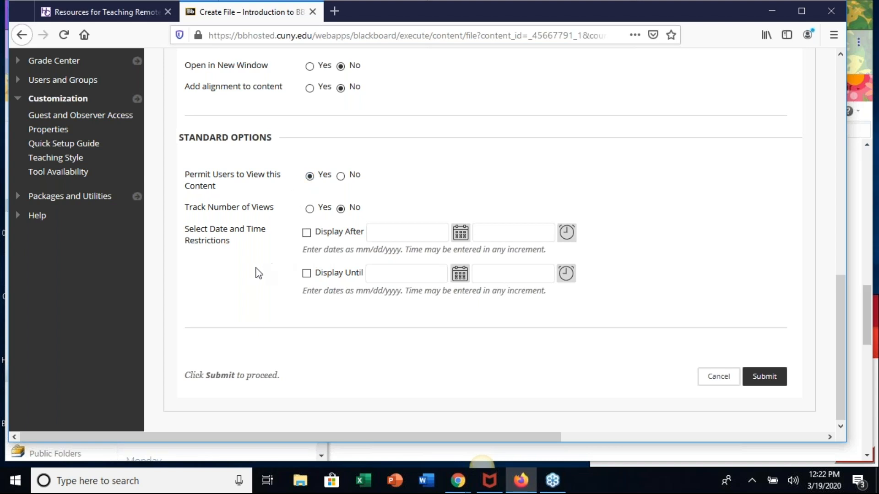
pyautogui.click(306, 274)
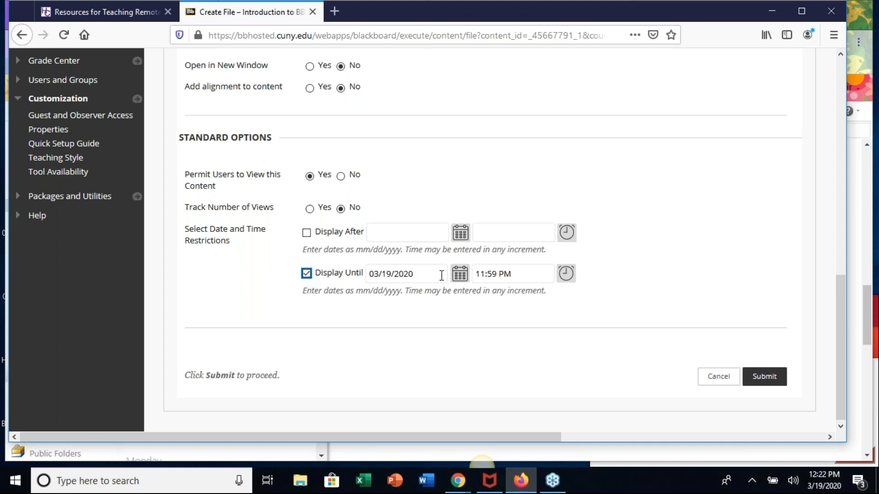
pyautogui.click(460, 274)
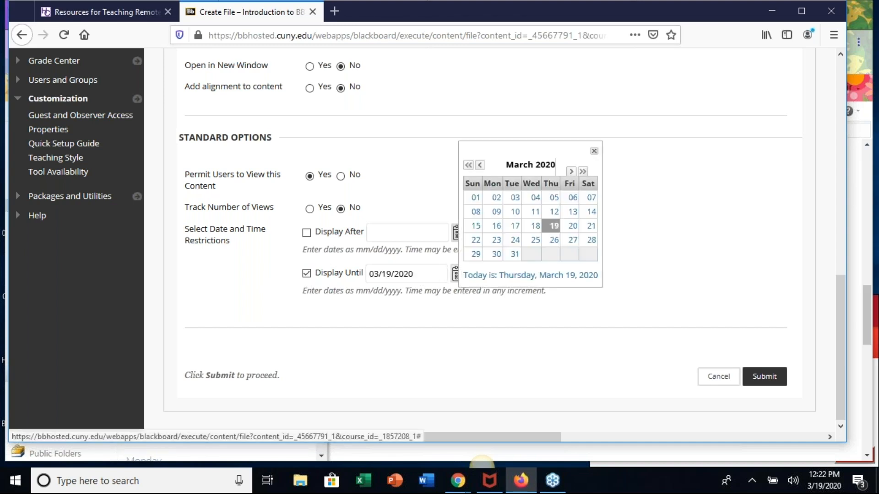
pyautogui.click(514, 254)
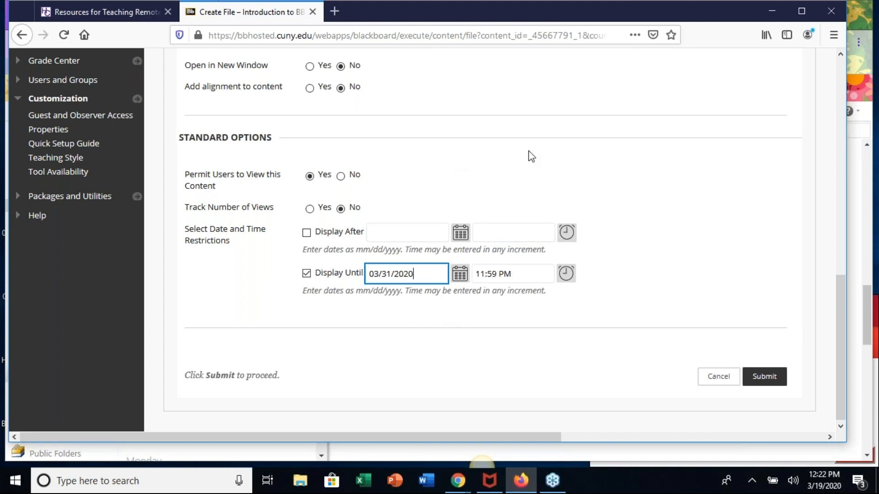
# - Review the Syllabus file's settings and submit it to Course Materials
pyautogui.scroll(7, 529, 155)
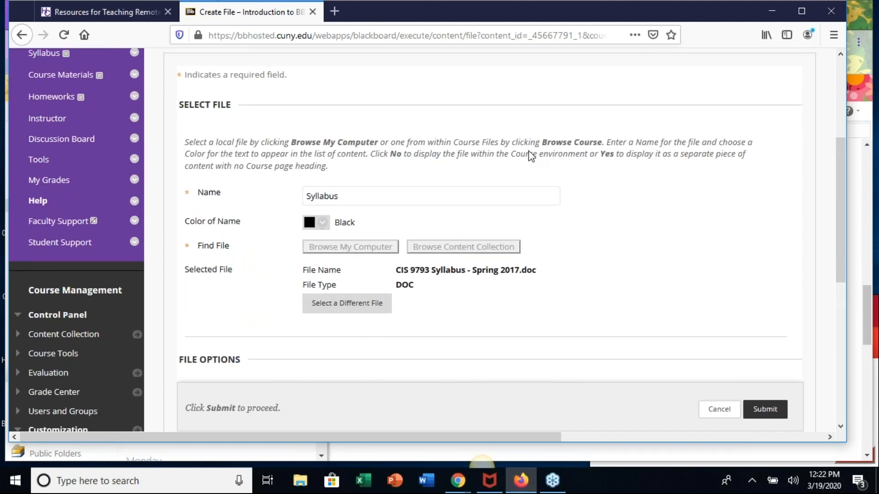
pyautogui.scroll(-5, 631, 296)
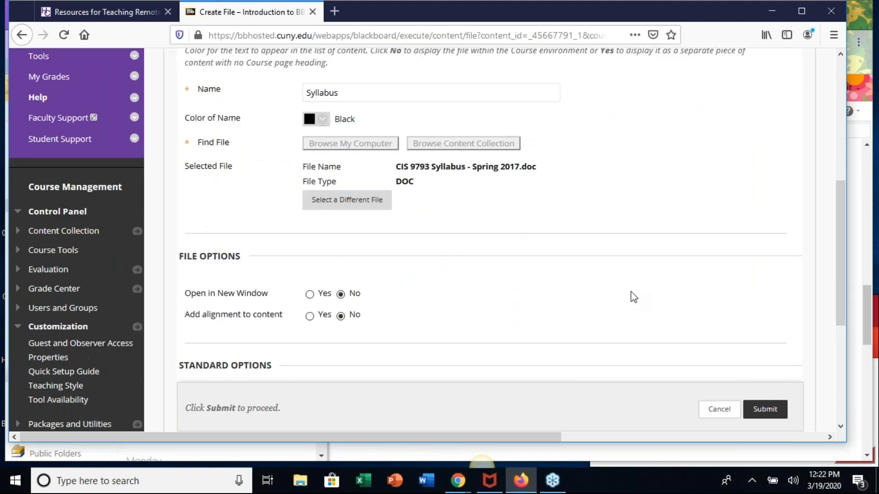
pyautogui.scroll(-3, 633, 297)
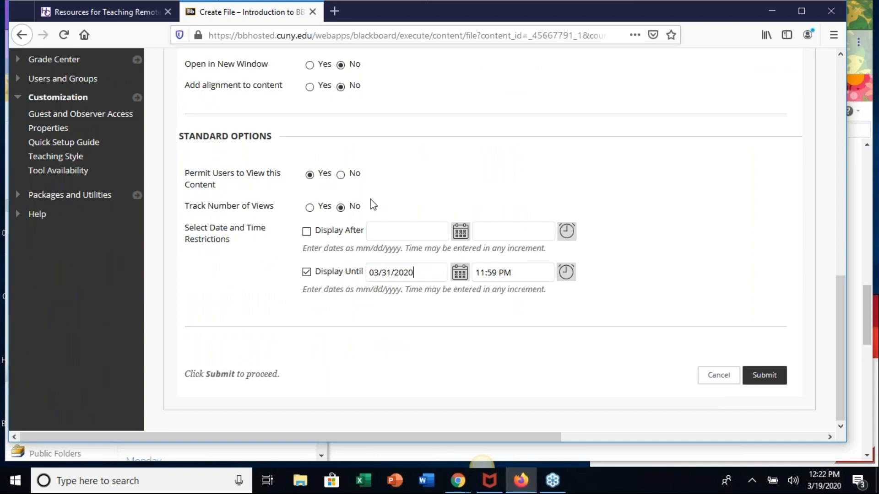
pyautogui.scroll(2, 701, 268)
pyautogui.scroll(-2, 701, 268)
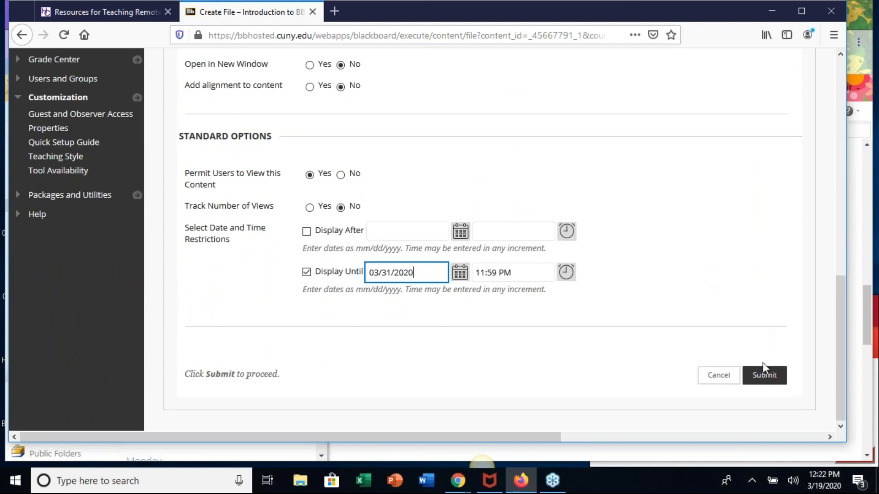
pyautogui.click(771, 377)
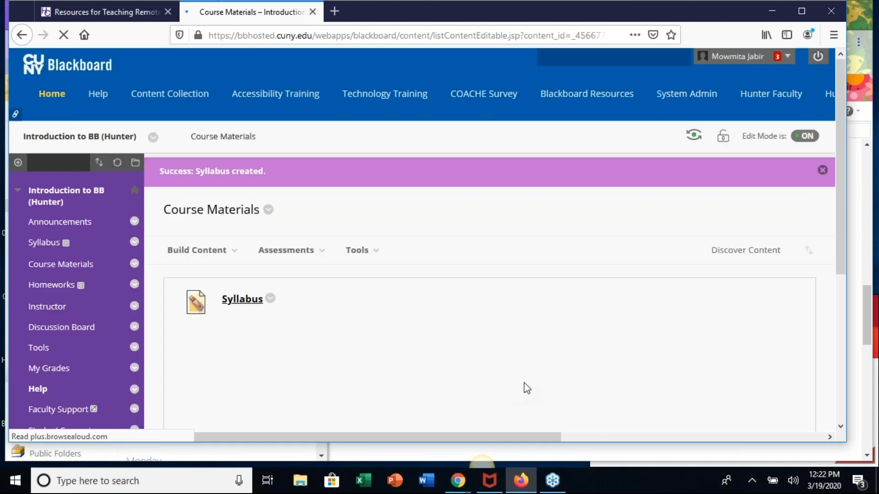
# - Start a new content item in Course Materials and name it "Syllabus"
pyautogui.scroll(-2, 541, 391)
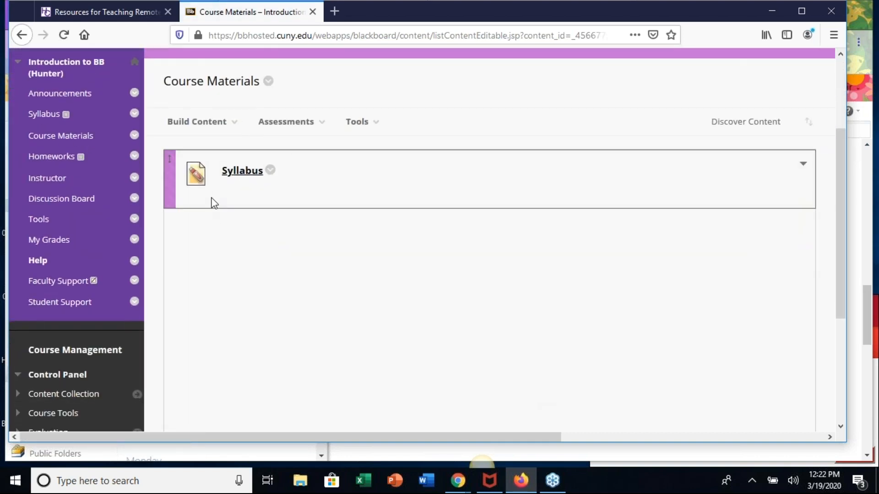
pyautogui.click(196, 121)
pyautogui.click(183, 174)
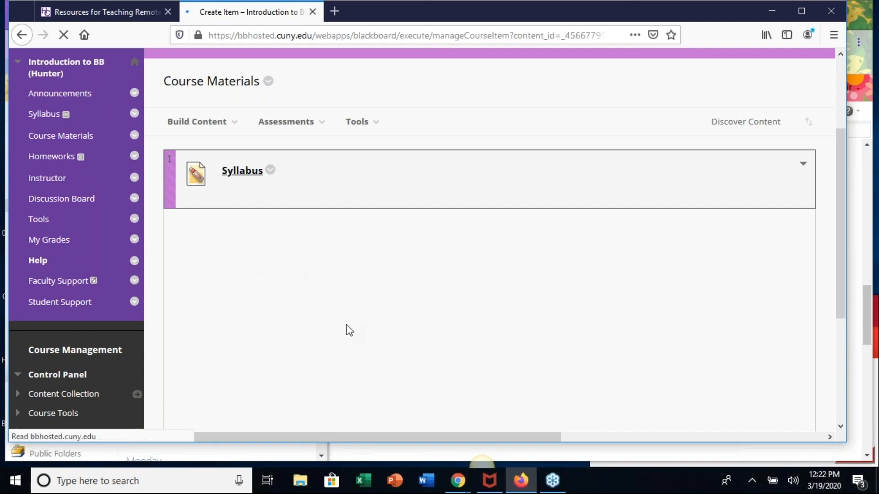
pyautogui.scroll(-3, 346, 241)
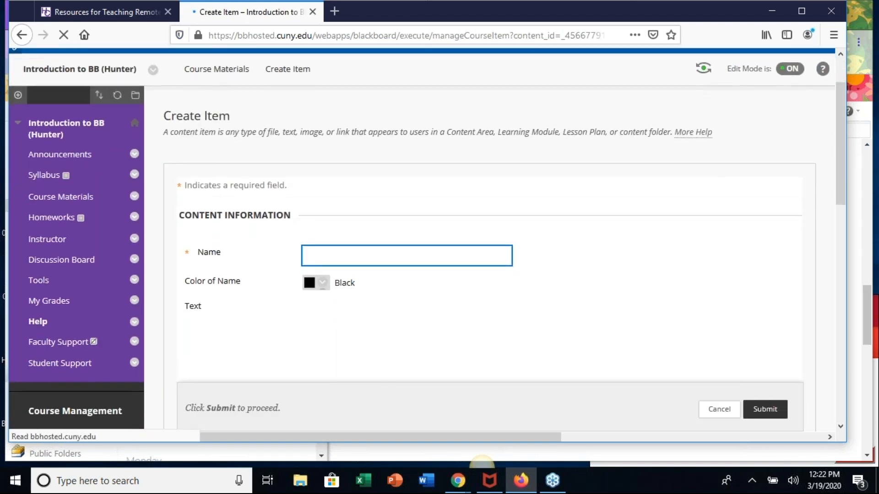
pyautogui.click(360, 117)
pyautogui.write('Syllabus')
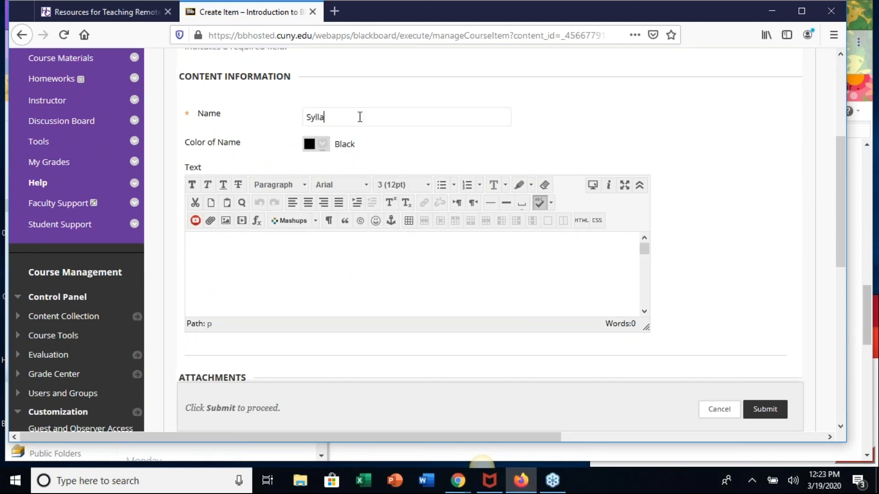
# - Enter "THis is an updated version." as the Syllabus item's text
pyautogui.click(293, 261)
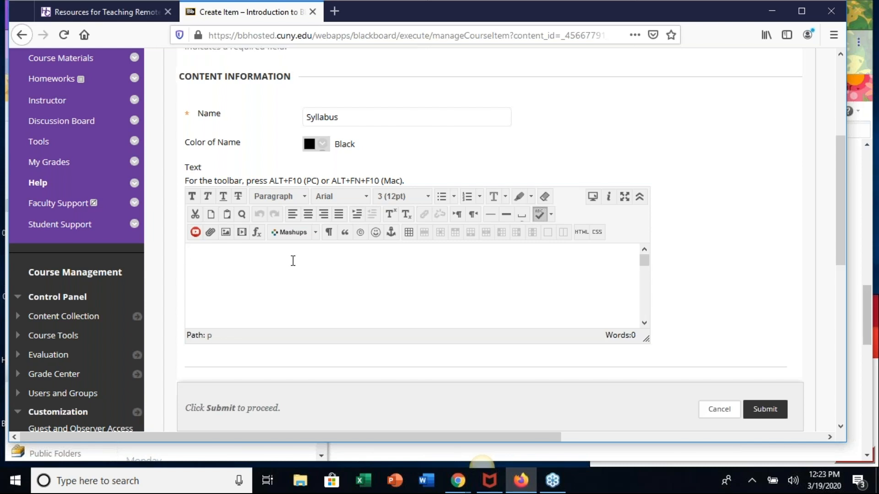
pyautogui.write('THis is an updated version.')
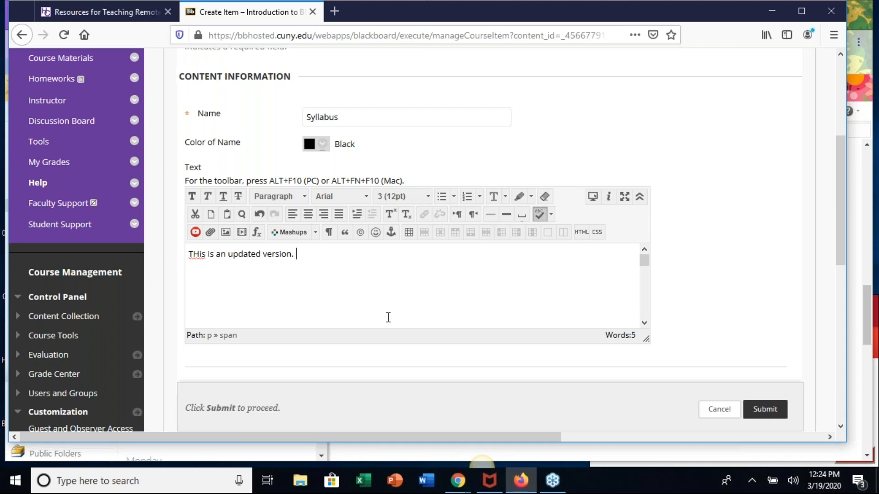
pyautogui.click(377, 267)
# - Review the item's attachment options, open the cloud storage sources and dismiss the shared computer notice
pyautogui.scroll(-2, 402, 298)
pyautogui.scroll(2, 403, 298)
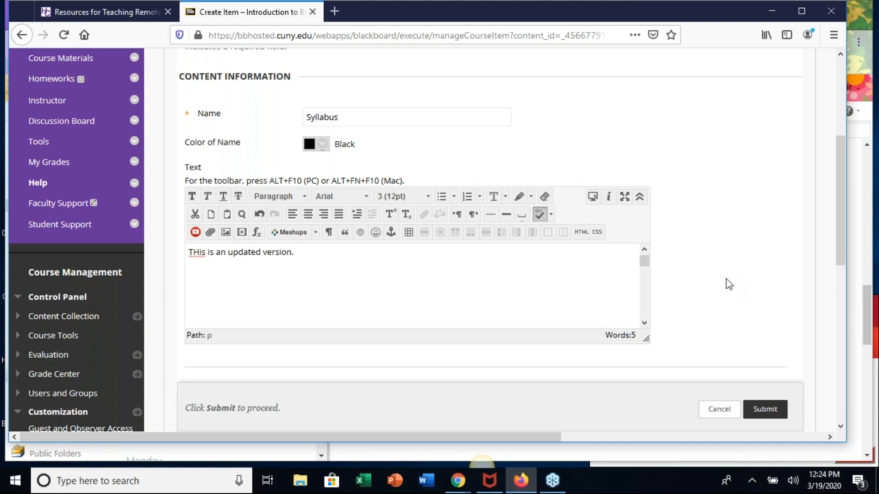
pyautogui.scroll(-5, 729, 285)
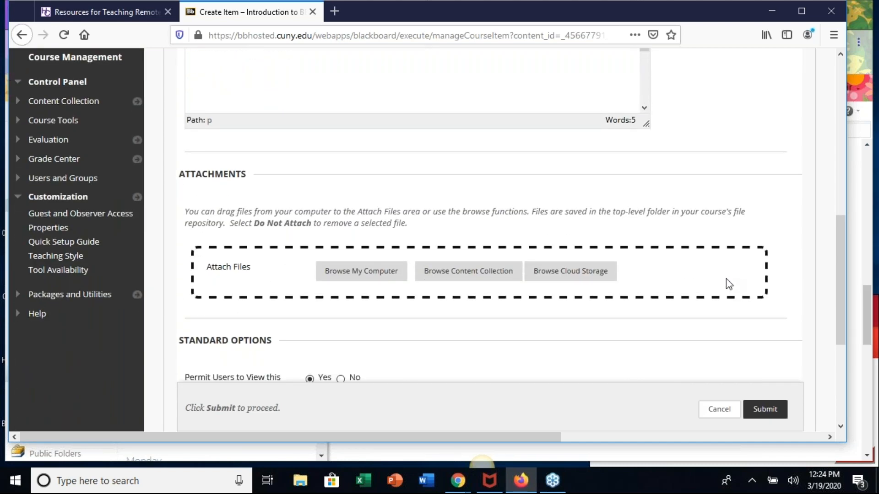
pyautogui.scroll(5, 732, 204)
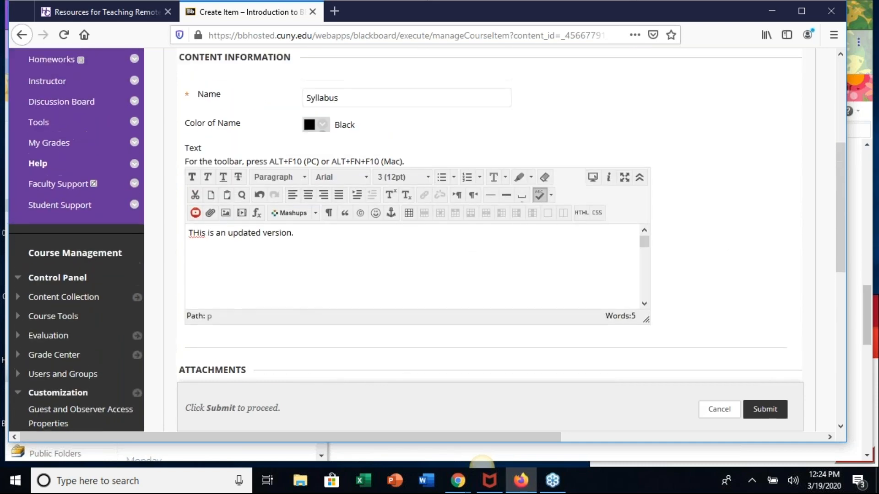
pyautogui.scroll(-1, 427, 242)
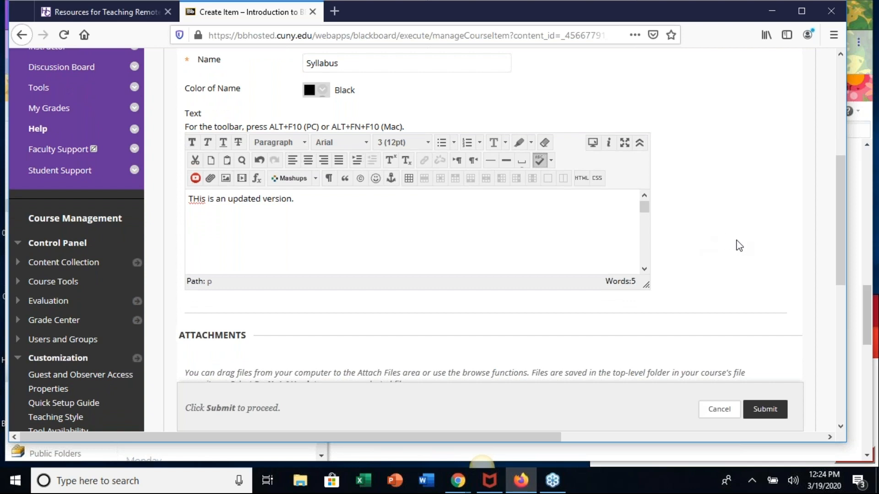
pyautogui.scroll(-4, 731, 248)
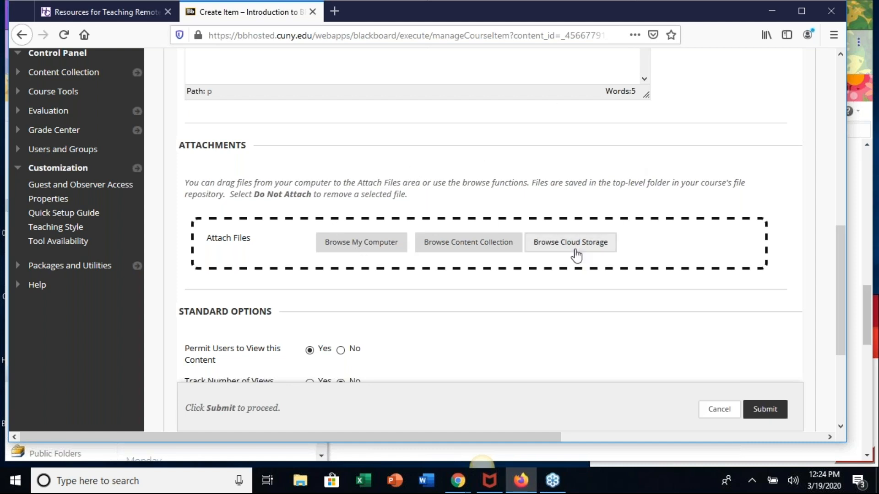
pyautogui.click(570, 242)
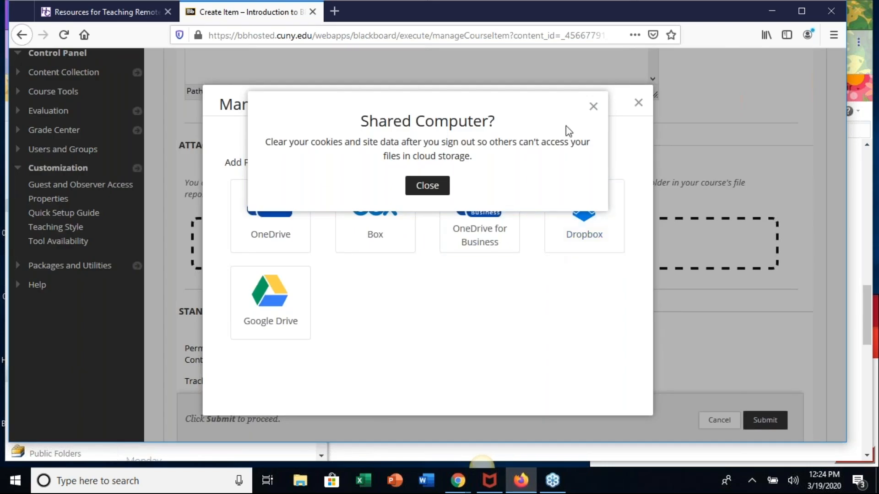
pyautogui.click(593, 108)
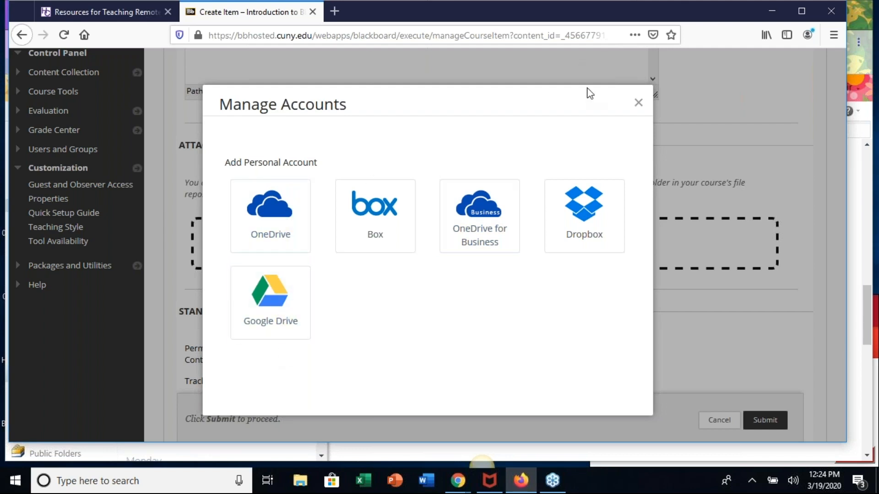
# - Dismiss the cloud storage sources and attach the computer file "CIS 9793 Syllabus - Spring 2017" to the Syllabus item
pyautogui.click(640, 105)
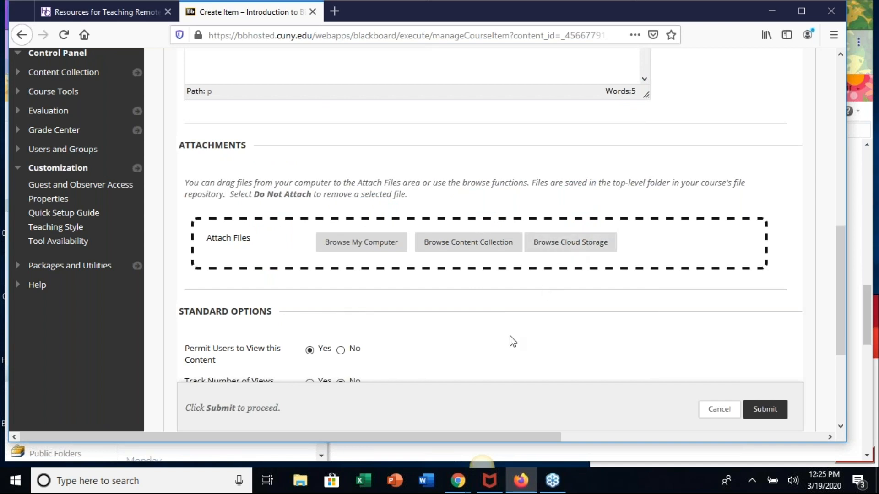
pyautogui.click(363, 247)
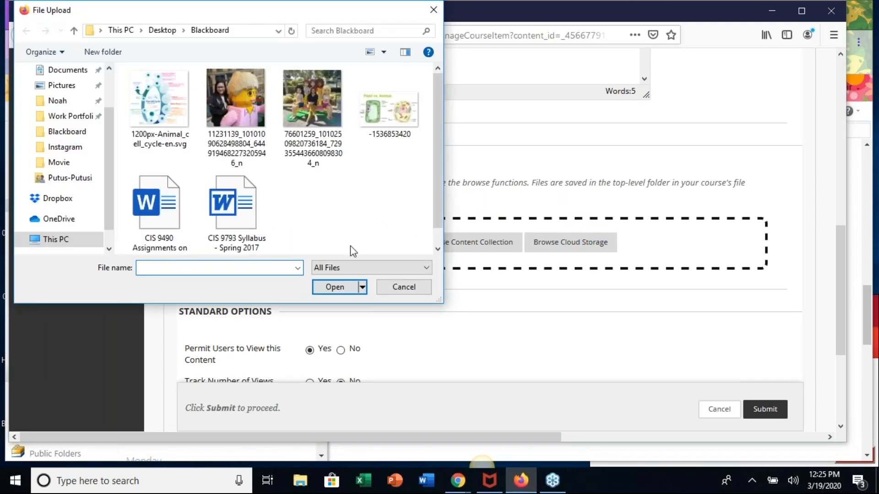
pyautogui.click(243, 206)
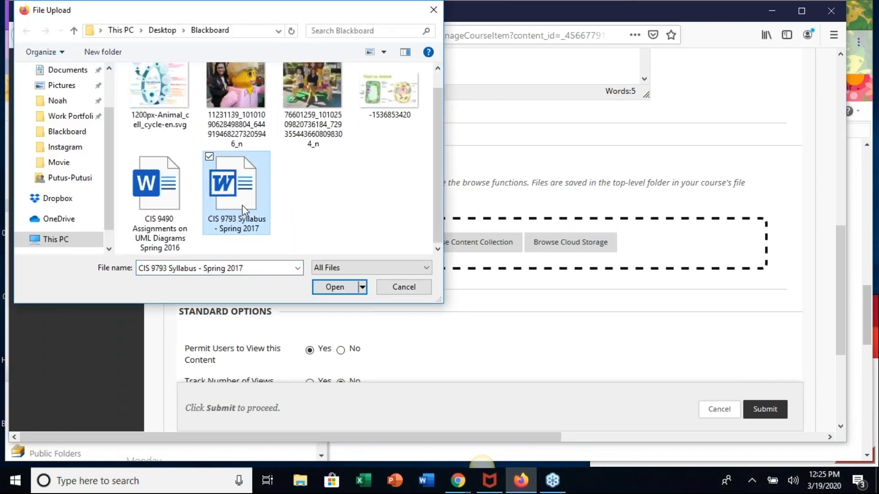
pyautogui.click(327, 291)
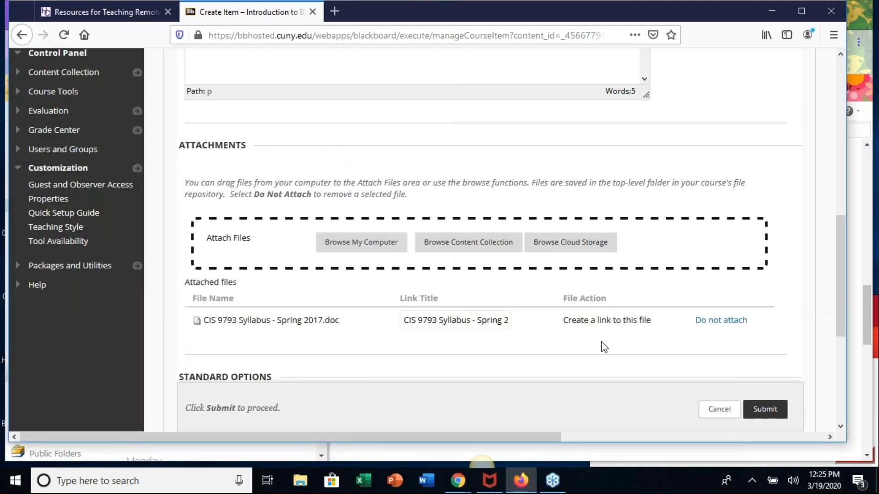
# - Restrict the Syllabus item to display after 03/20/2020 and submit it to Course Materials
pyautogui.scroll(-5, 604, 346)
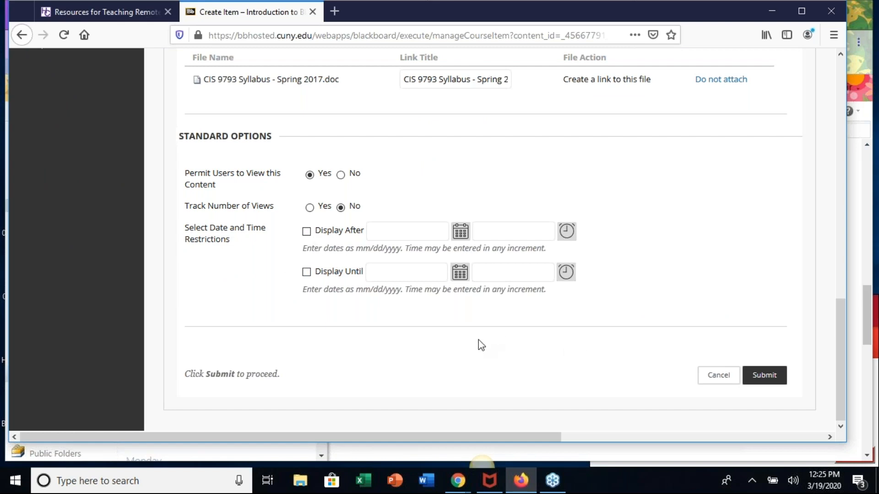
pyautogui.click(307, 232)
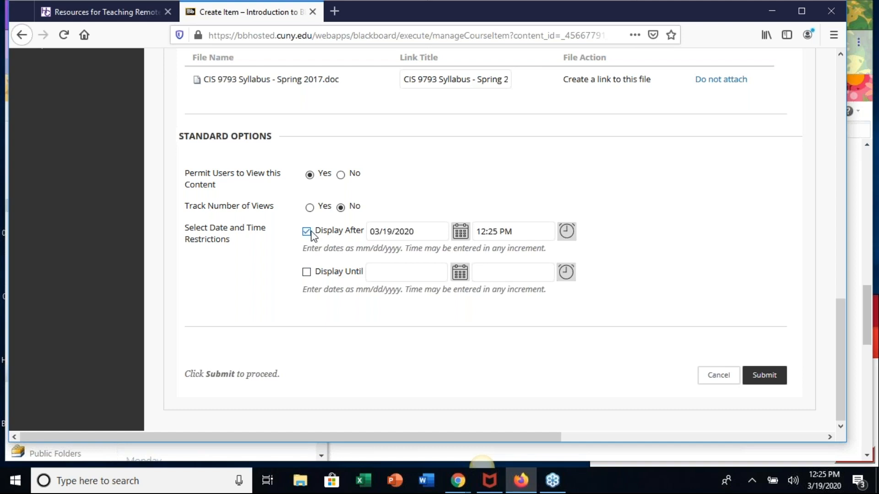
pyautogui.click(460, 232)
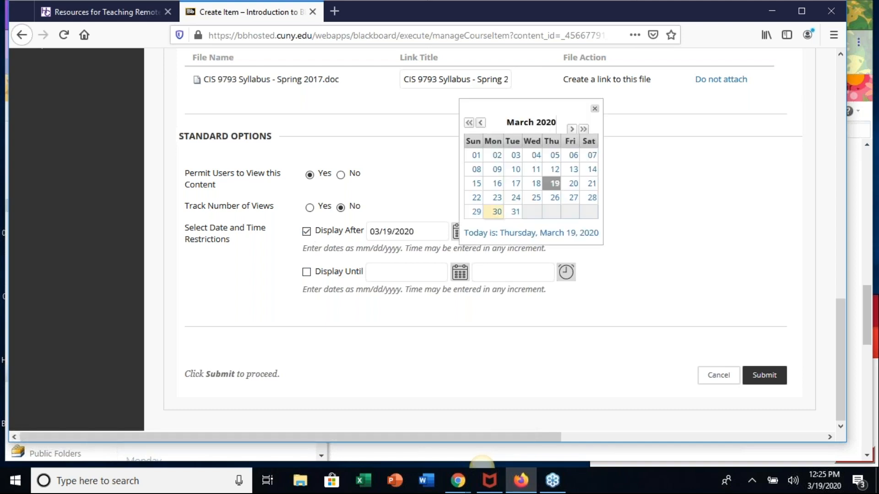
pyautogui.click(573, 183)
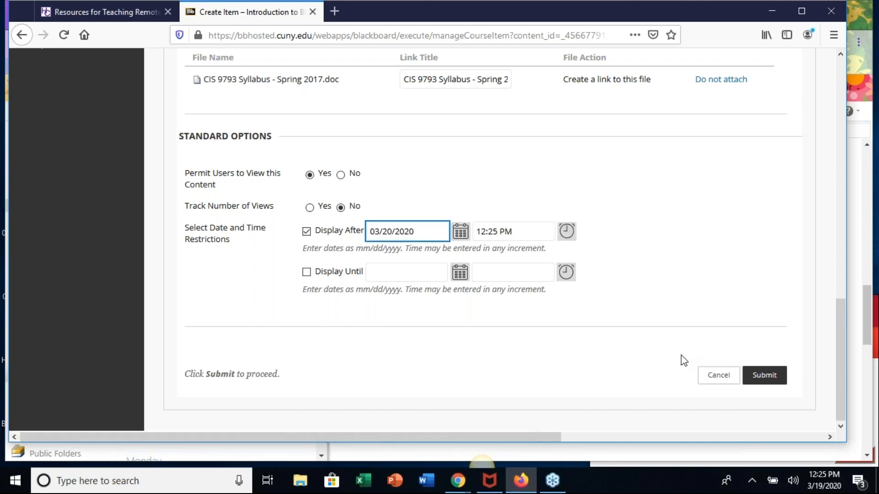
pyautogui.click(764, 382)
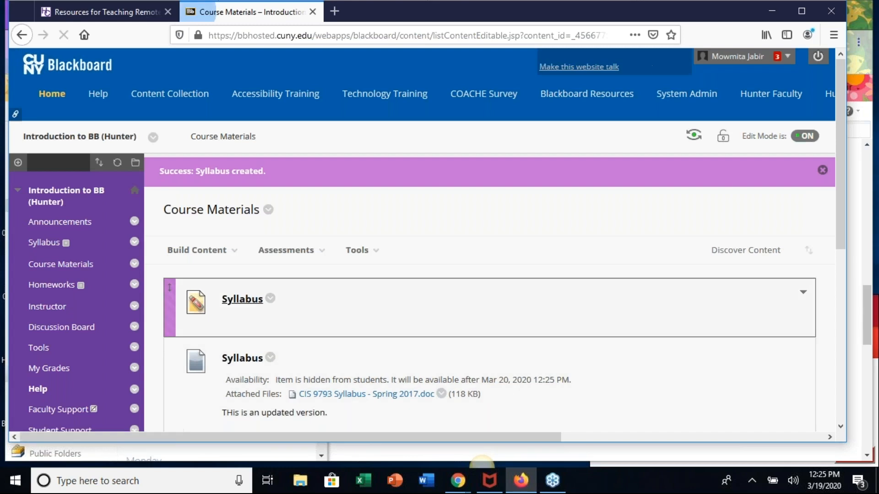
# - Edit the Syllabus item with the attached document, remove its Display After restriction and submit the change
pyautogui.scroll(-3, 204, 202)
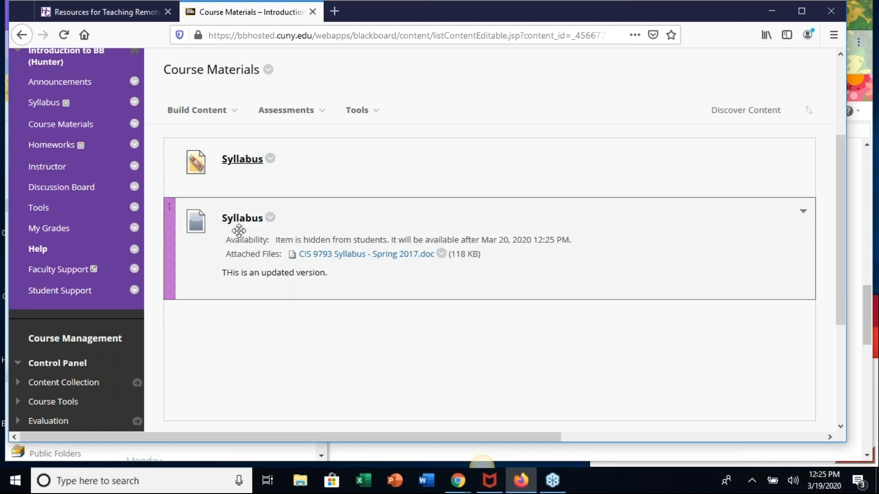
pyautogui.click(270, 218)
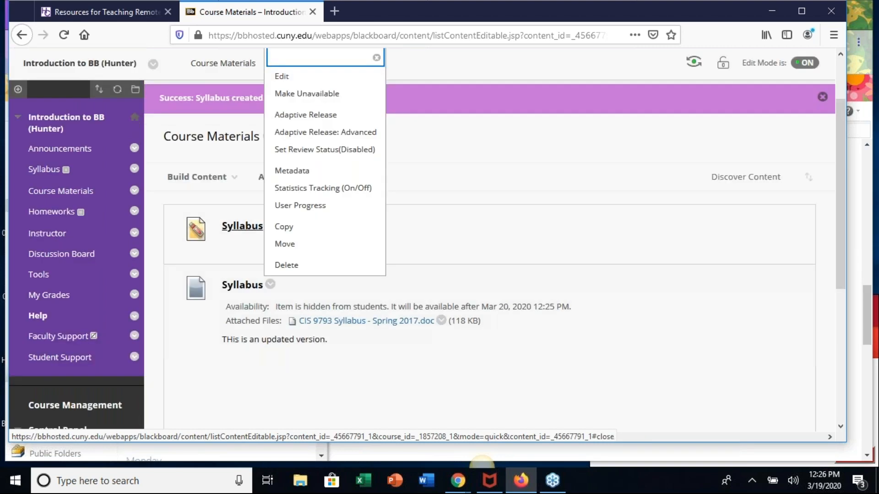
pyautogui.click(281, 77)
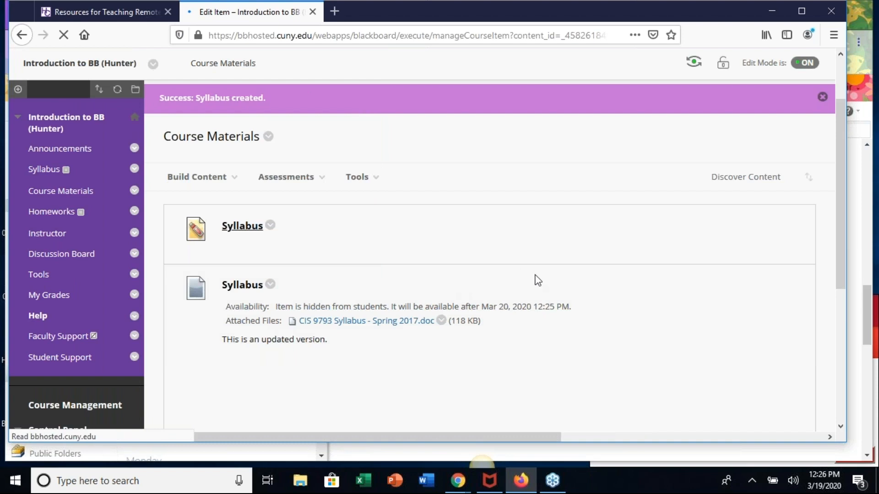
pyautogui.scroll(-12, 529, 302)
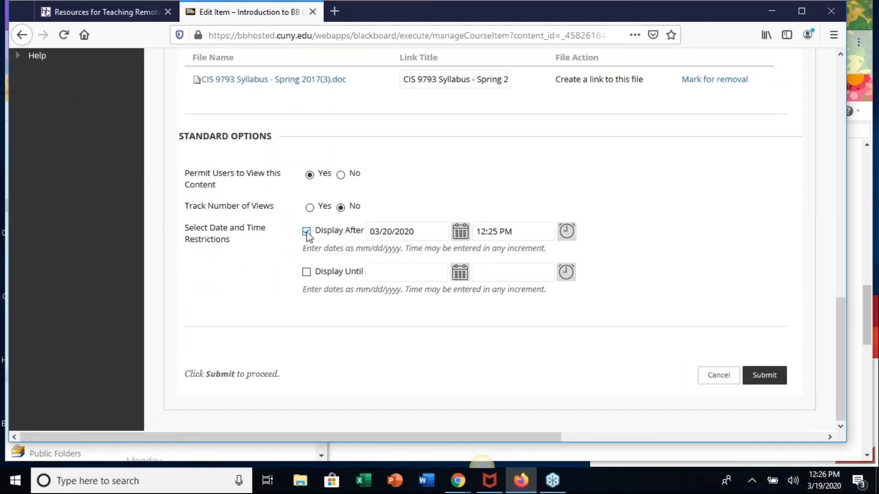
pyautogui.click(306, 232)
pyautogui.click(768, 379)
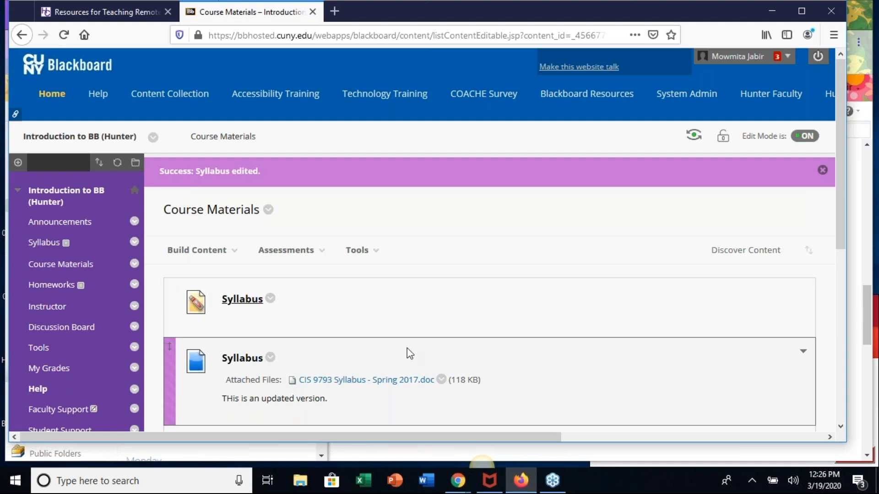
pyautogui.scroll(-3, 410, 353)
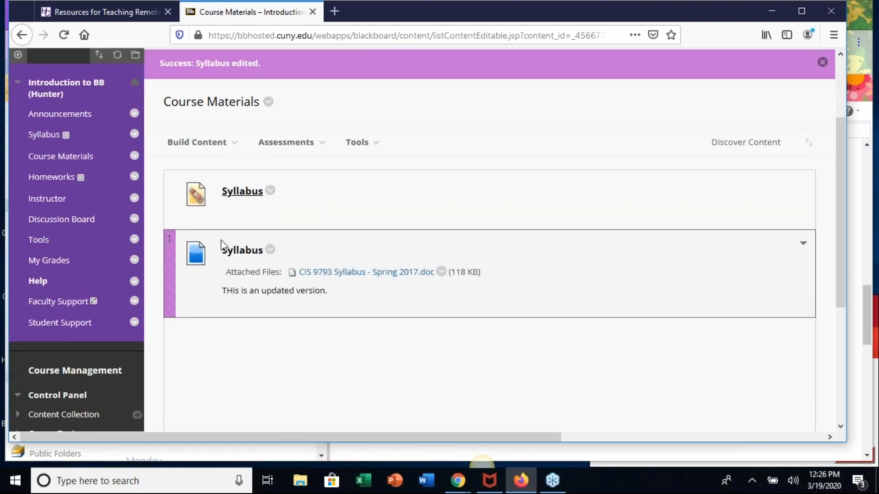
pyautogui.click(865, 43)
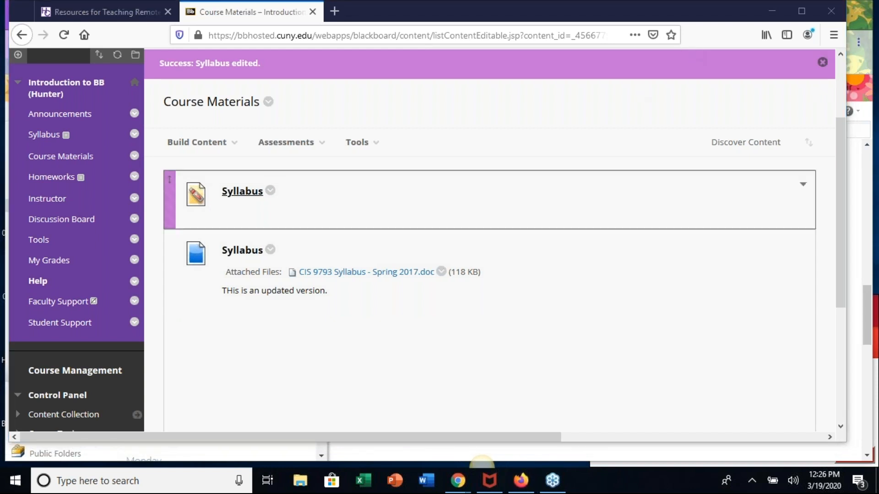
pyautogui.scroll(-3, 482, 275)
pyautogui.scroll(3, 482, 274)
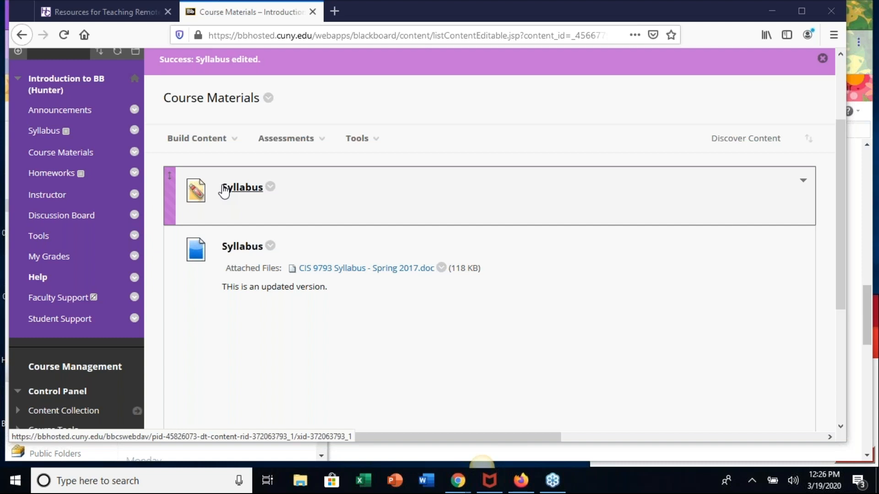
# - Start a new web link in Course Materials and name it "Teaching Online Resources"
pyautogui.click(235, 140)
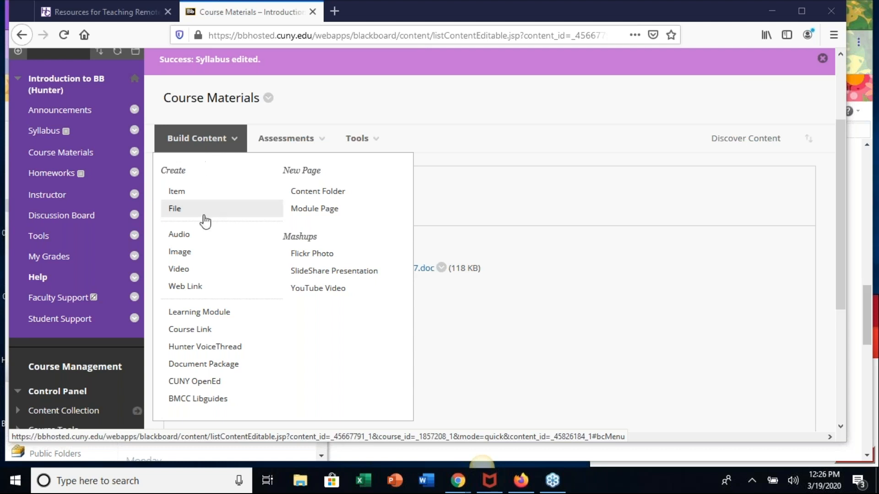
pyautogui.click(187, 288)
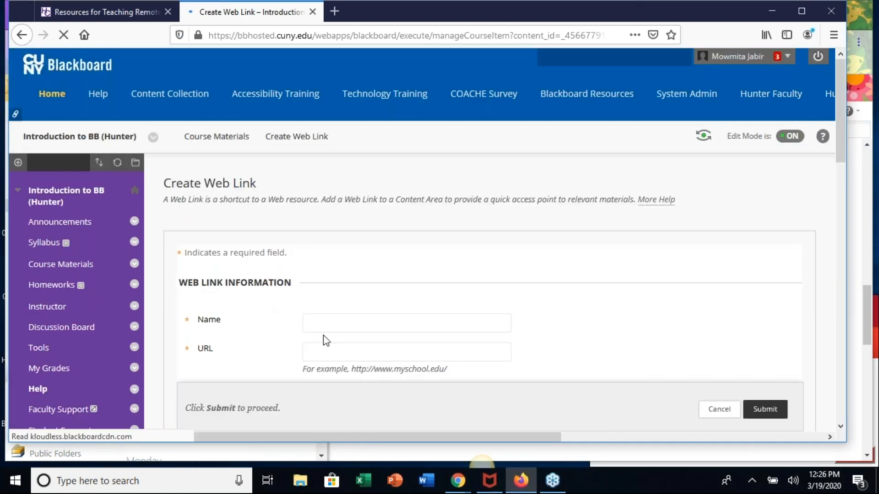
pyautogui.click(337, 317)
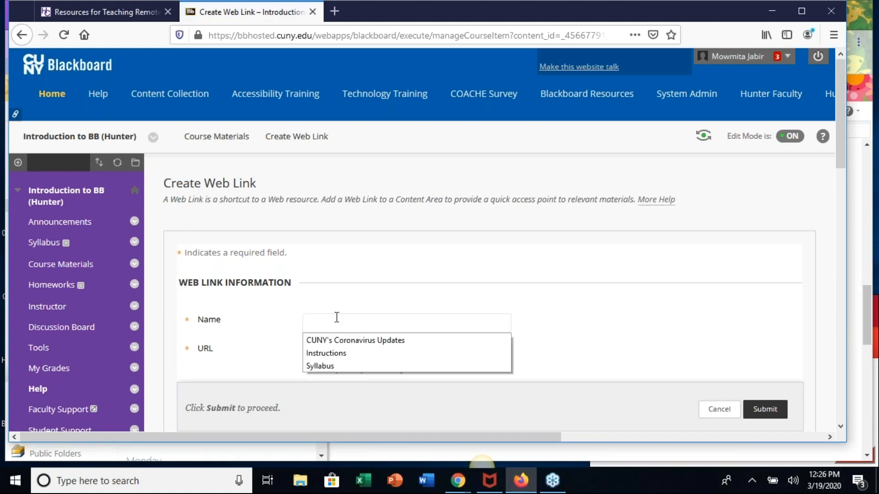
pyautogui.write('On')
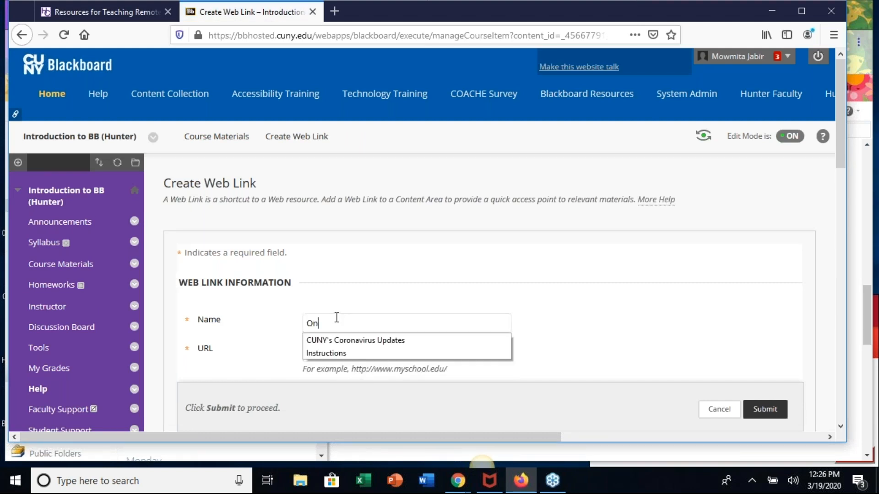
pyautogui.press('BackSpace')
pyautogui.press('BackSpace')
pyautogui.write('Tea')
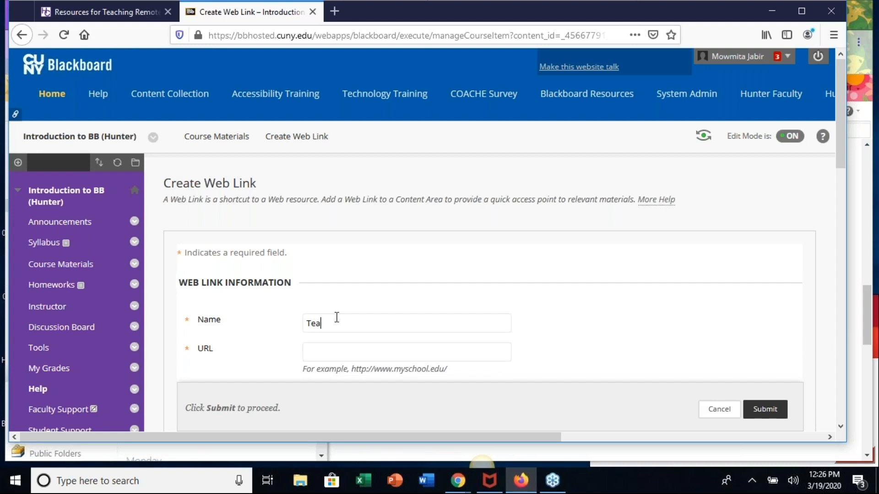
pyautogui.write('ching Online Re')
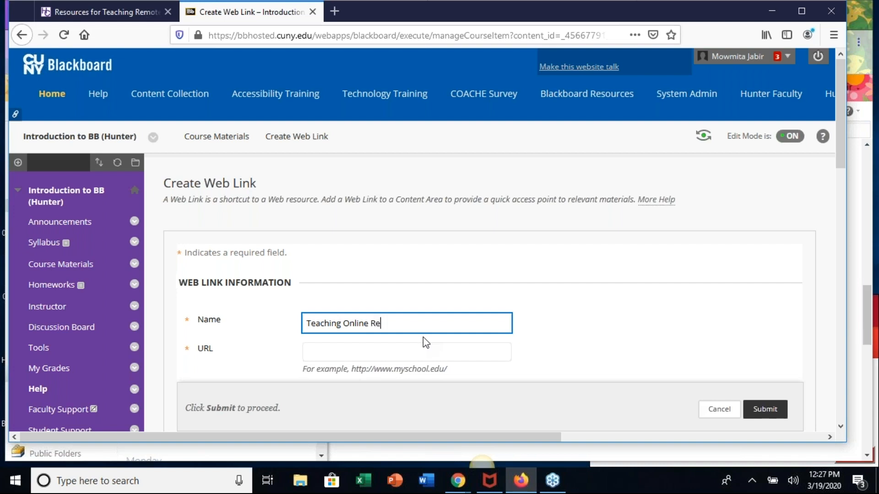
pyautogui.write('sources')
pyautogui.scroll(-1, 597, 327)
pyautogui.scroll(-3, 597, 327)
pyautogui.click(405, 241)
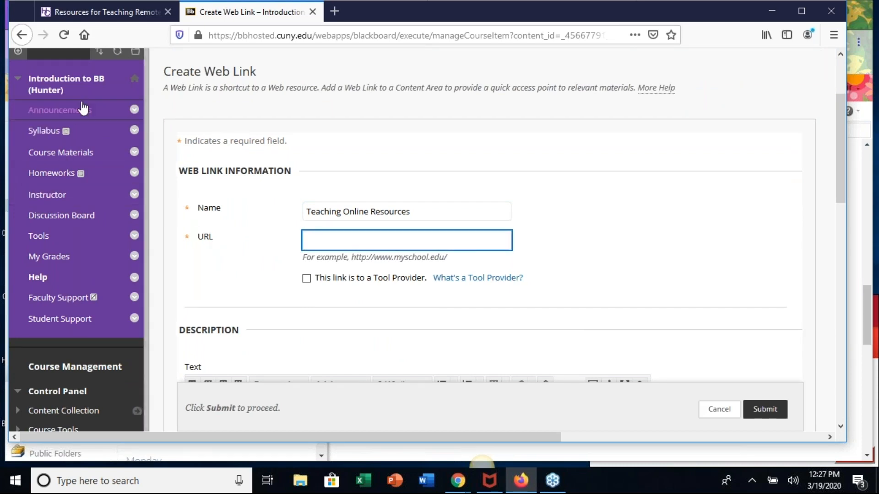
pyautogui.click(84, 15)
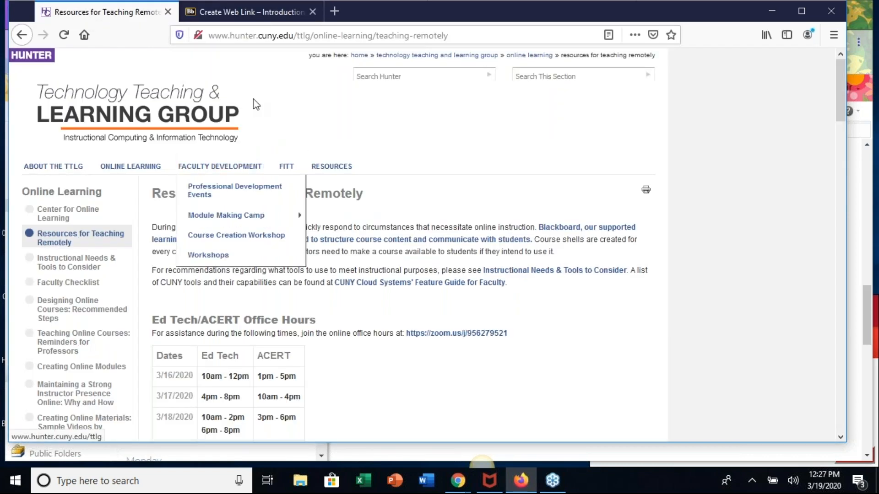
pyautogui.click(269, 39)
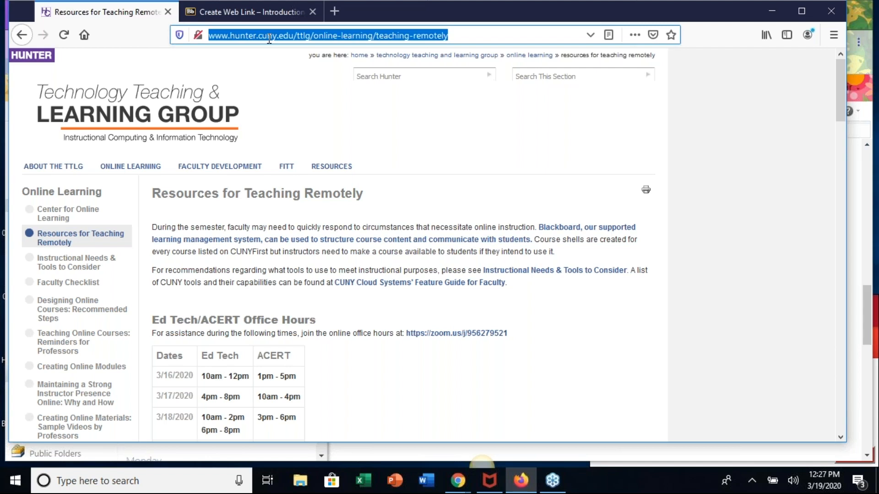
pyautogui.click(241, 11)
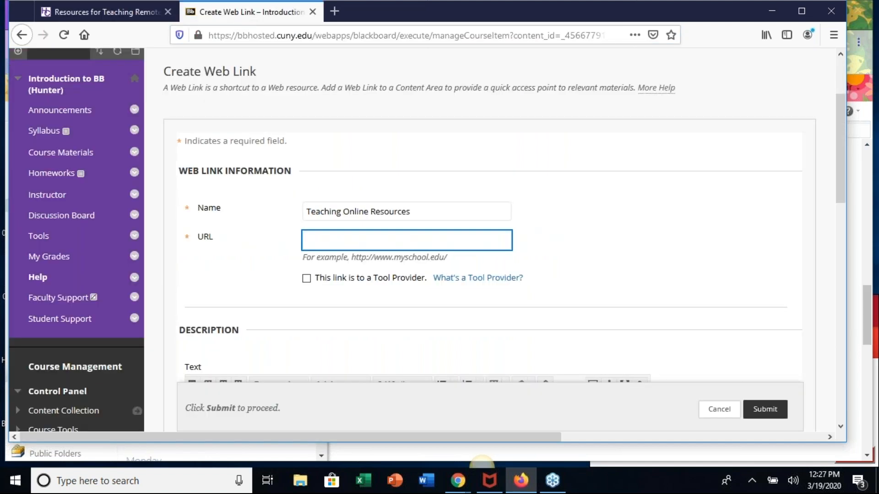
pyautogui.click(307, 240)
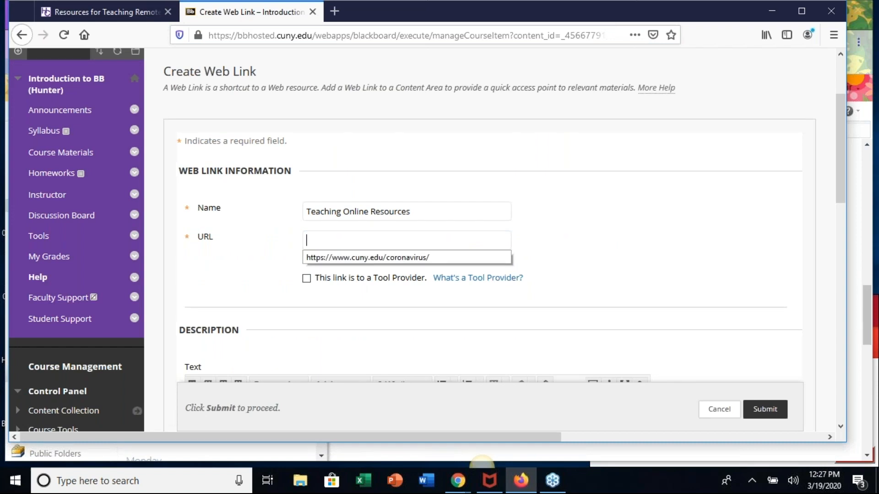
pyautogui.hotkey('ctrl', 'v')
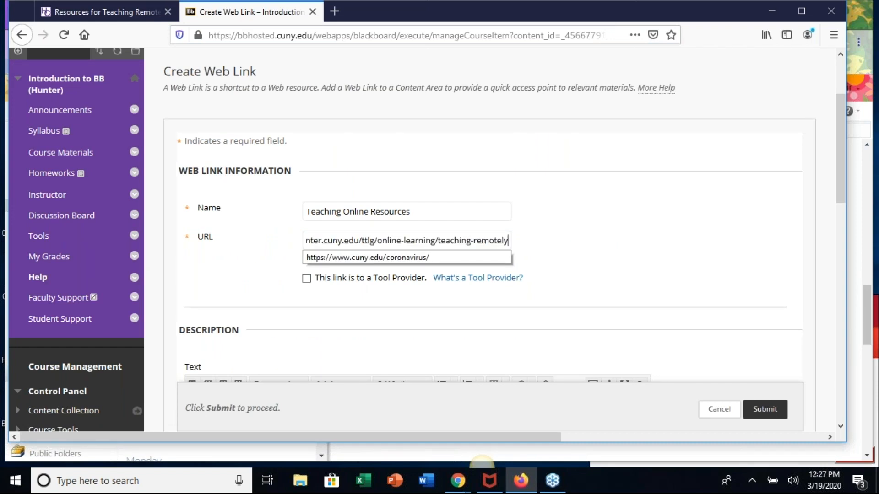
# - Review the web link's description, attachment and display options, leave them as they are and submit the link
pyautogui.scroll(-5, 673, 256)
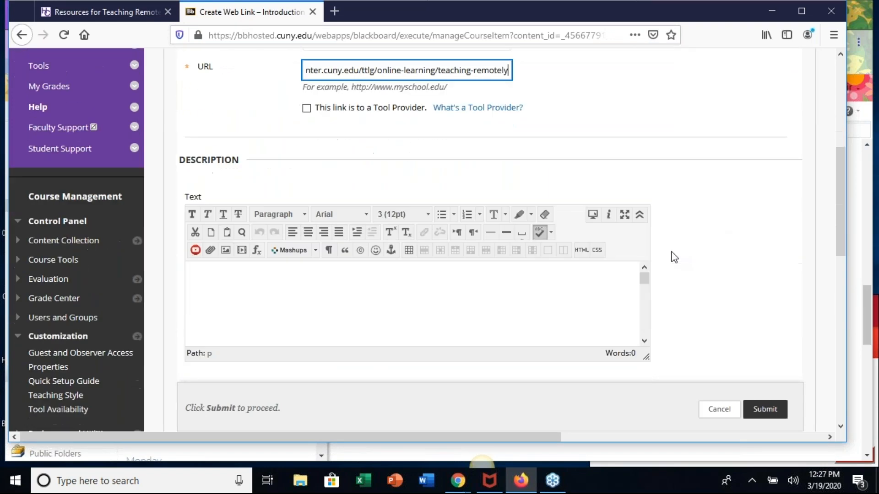
pyautogui.click(228, 254)
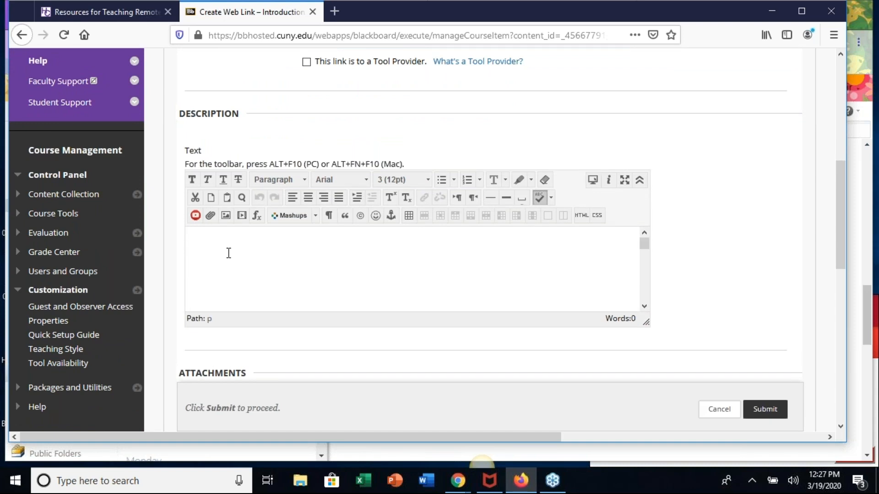
pyautogui.scroll(-5, 500, 289)
pyautogui.scroll(-3, 713, 302)
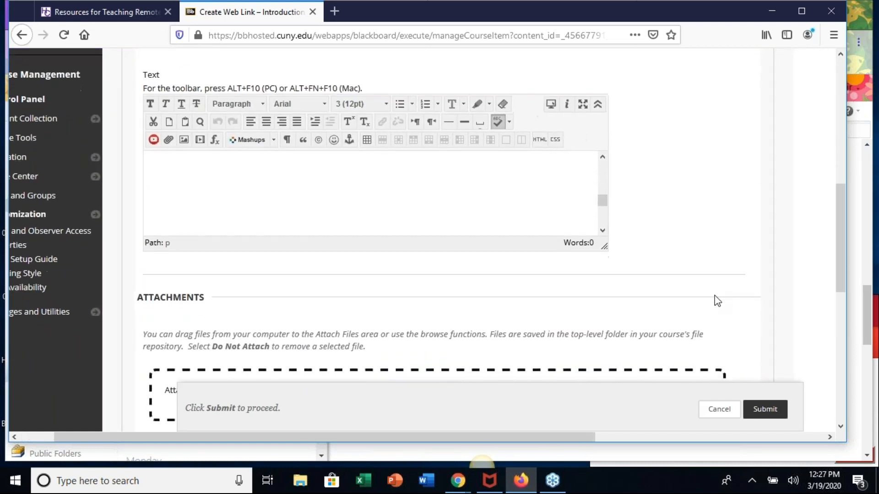
pyautogui.hscroll(-1, 588, 275)
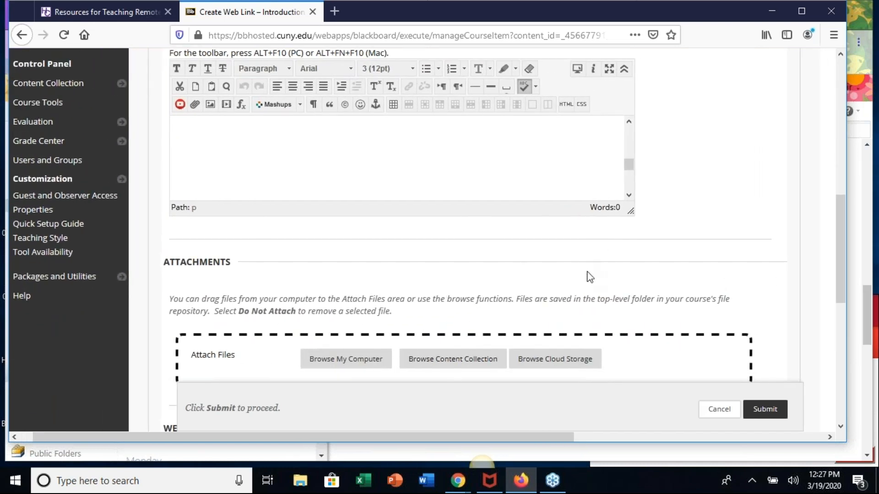
pyautogui.scroll(-6, 588, 276)
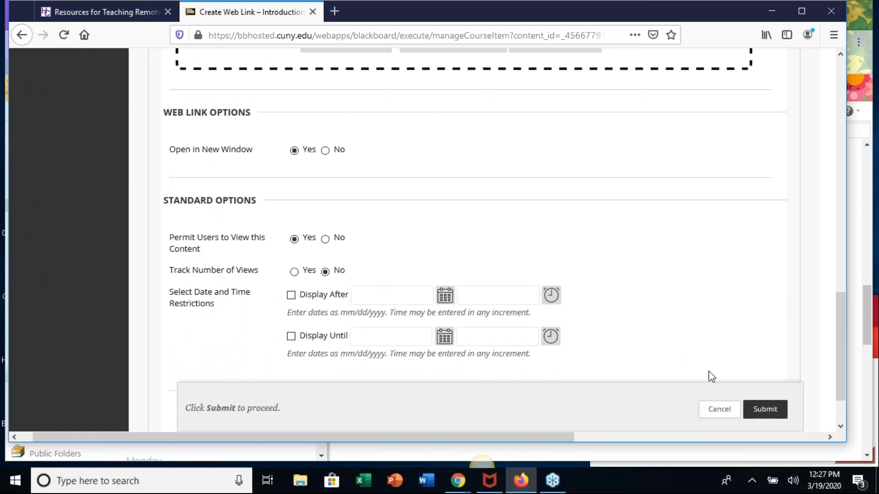
pyautogui.click(770, 417)
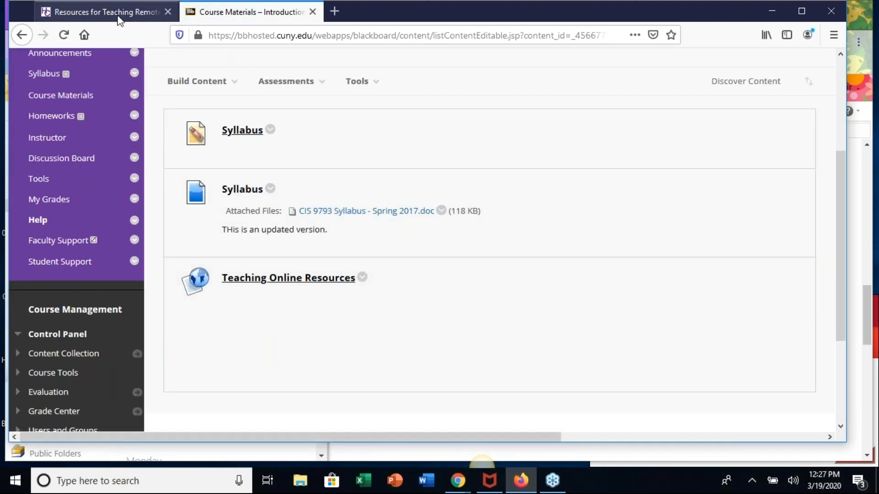
# - Close the old Resources for Teaching Remotely tab, open the Teaching Online Resources link to check its page, and return to Course Materials
pyautogui.click(169, 10)
pyautogui.click(286, 81)
pyautogui.click(260, 280)
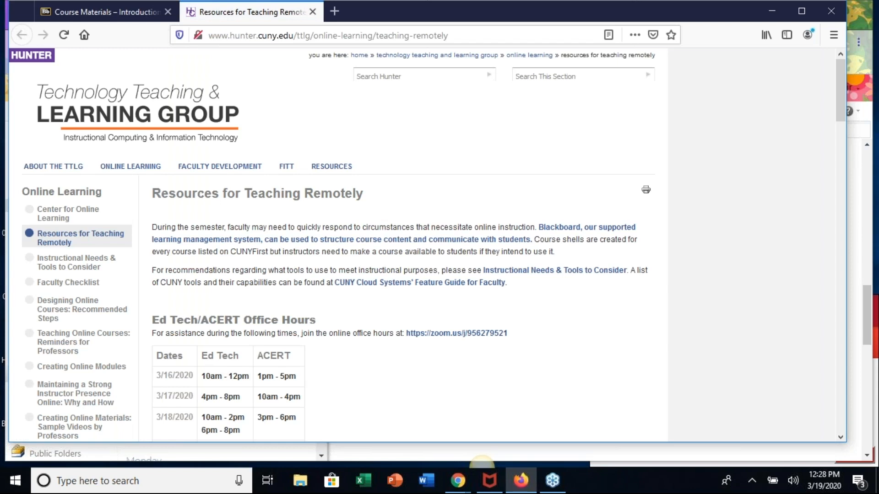
pyautogui.scroll(-8, 382, 352)
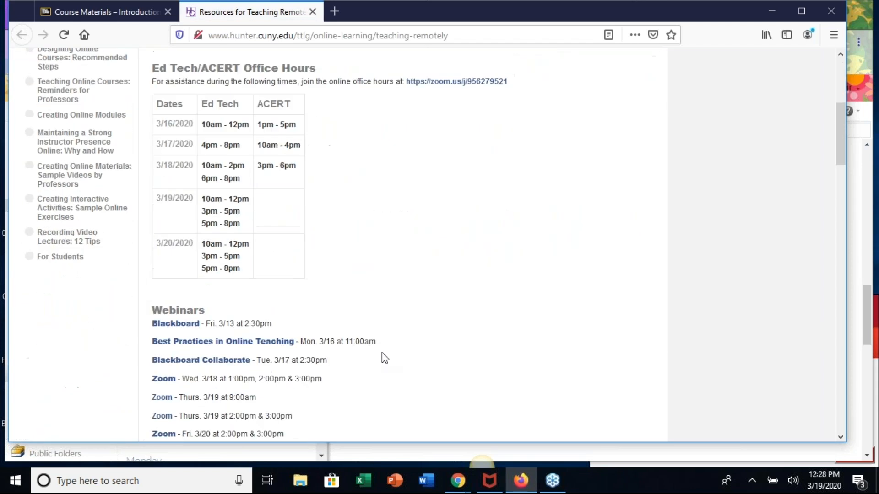
pyautogui.scroll(-4, 381, 353)
pyautogui.scroll(12, 382, 353)
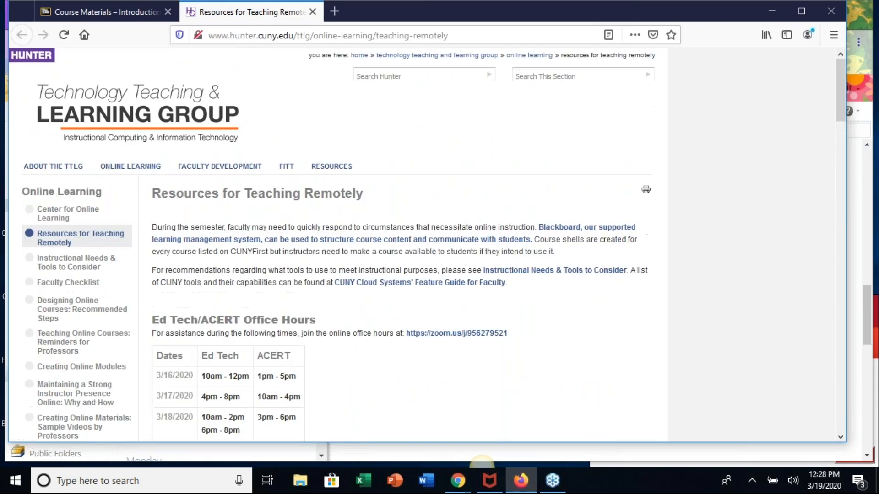
pyautogui.click(87, 14)
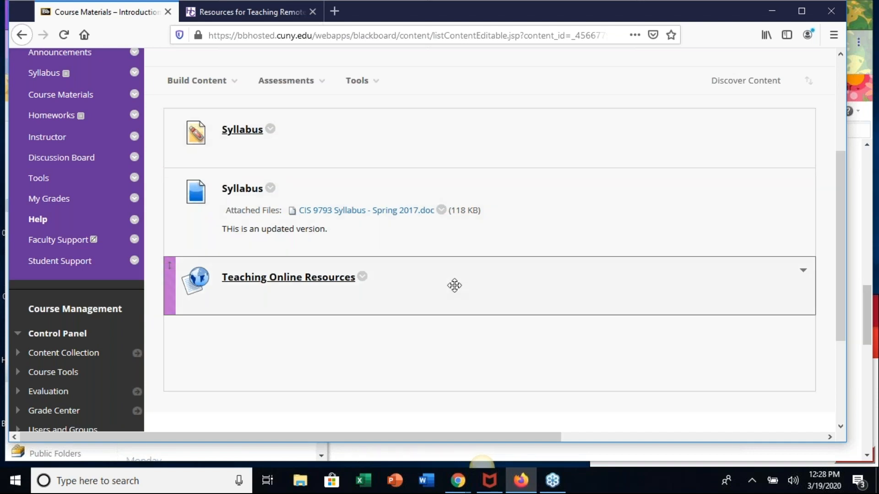
# - Start a new YouTube video mashup in Course Materials and search for "Blackboard Tips & Tricks"
pyautogui.scroll(-2, 503, 365)
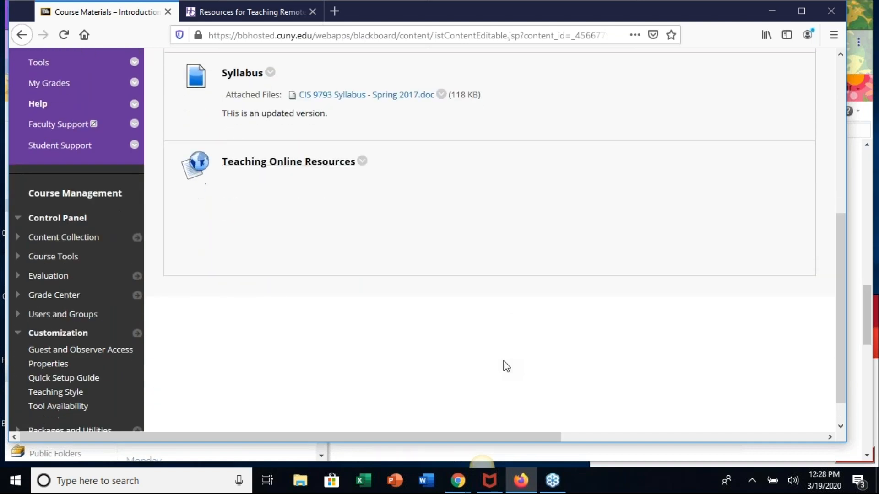
pyautogui.scroll(-1, 505, 366)
pyautogui.scroll(3, 505, 365)
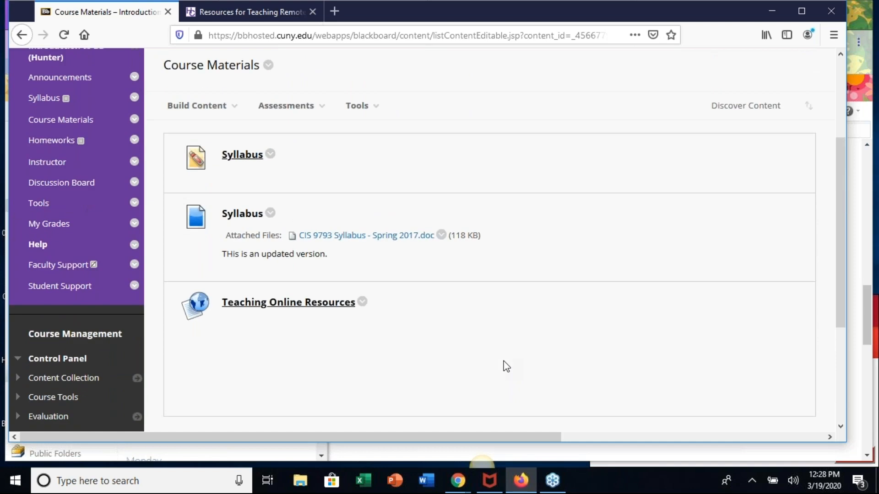
pyautogui.click(234, 91)
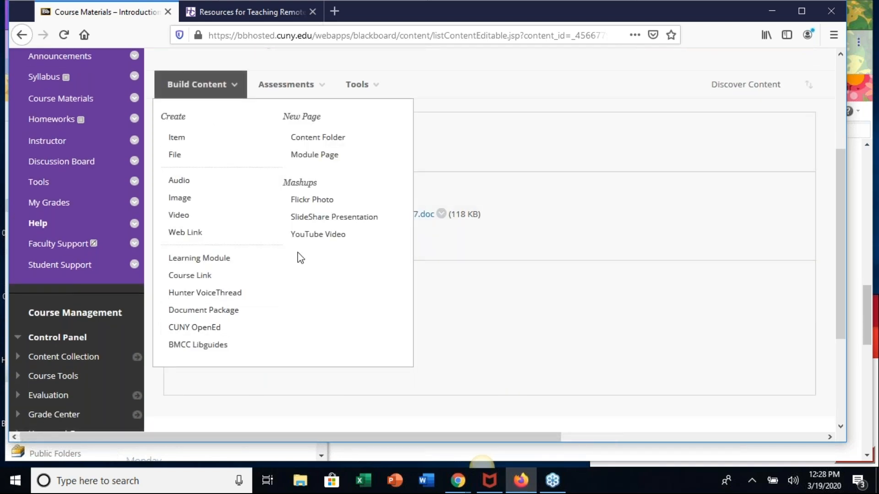
pyautogui.click(326, 235)
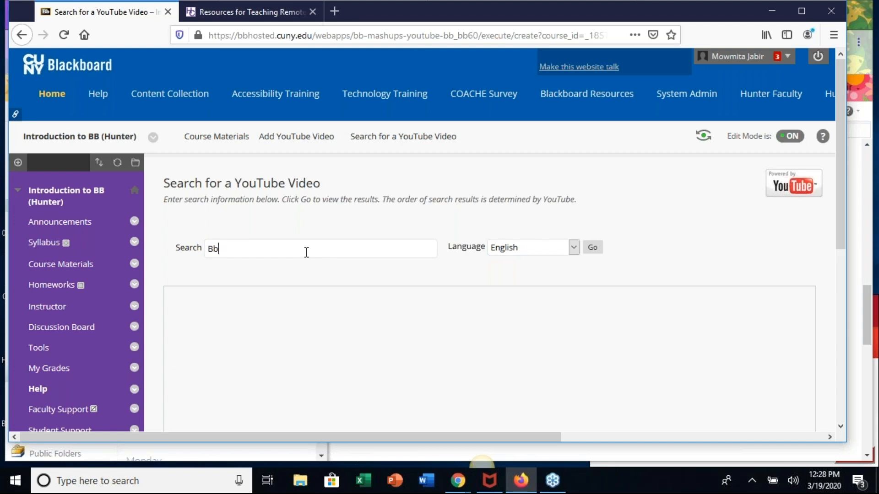
pyautogui.press('BackSpace')
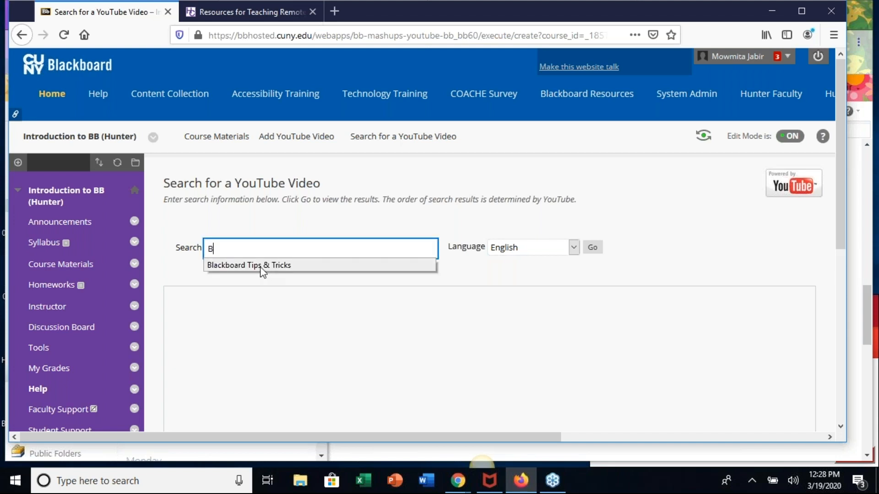
pyautogui.click(260, 268)
pyautogui.click(594, 247)
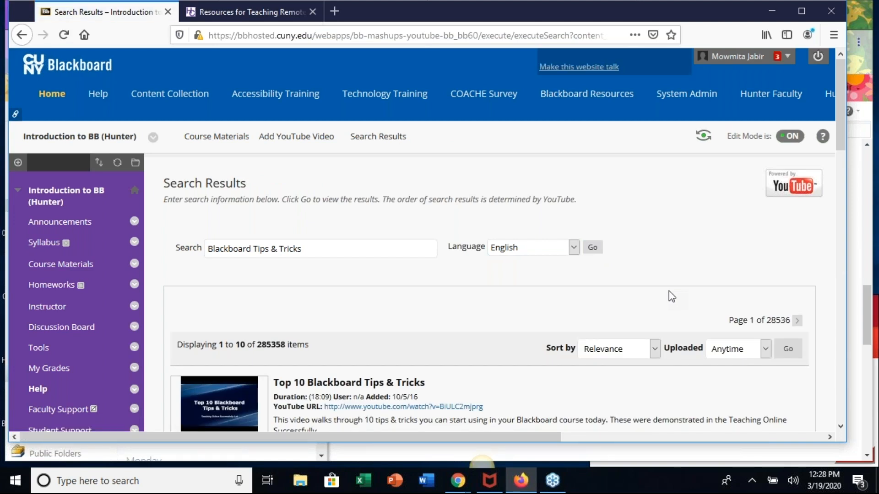
# - Select the Top 10 Blackboard Tips & Tricks video and correct its name to "Top 10 Blackboard Tips & Tricks"
pyautogui.scroll(-3, 677, 281)
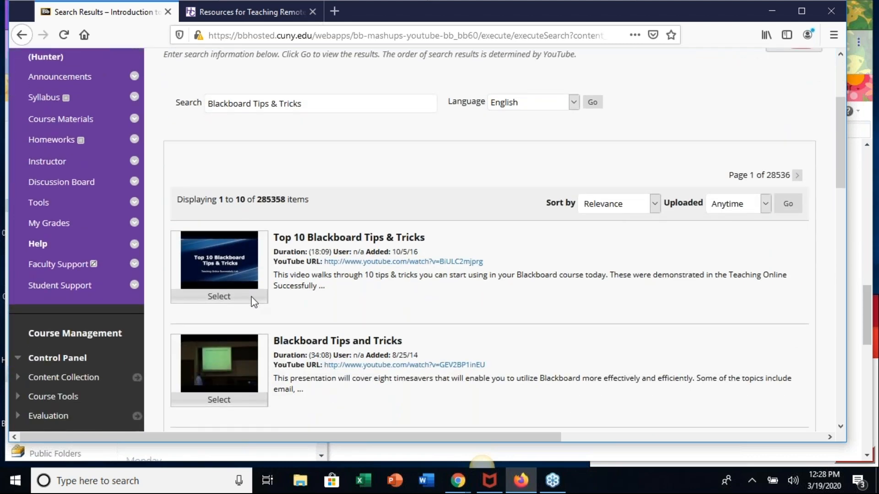
pyautogui.click(219, 298)
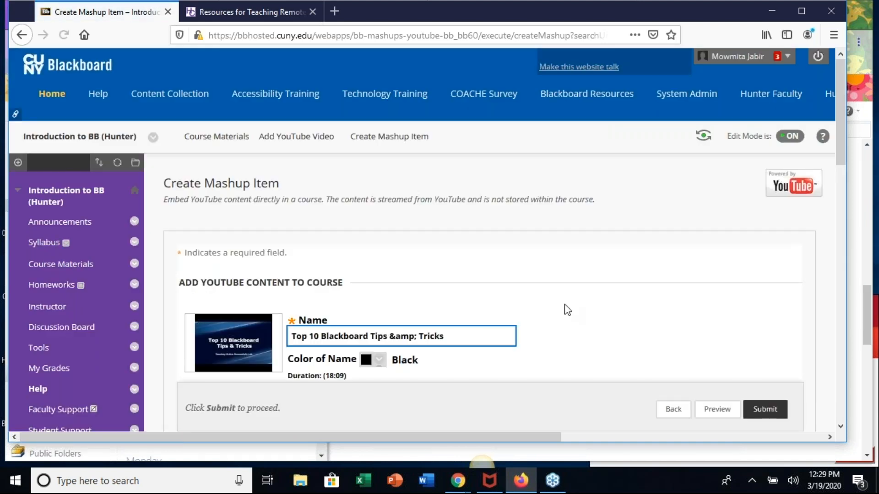
pyautogui.scroll(-3, 549, 303)
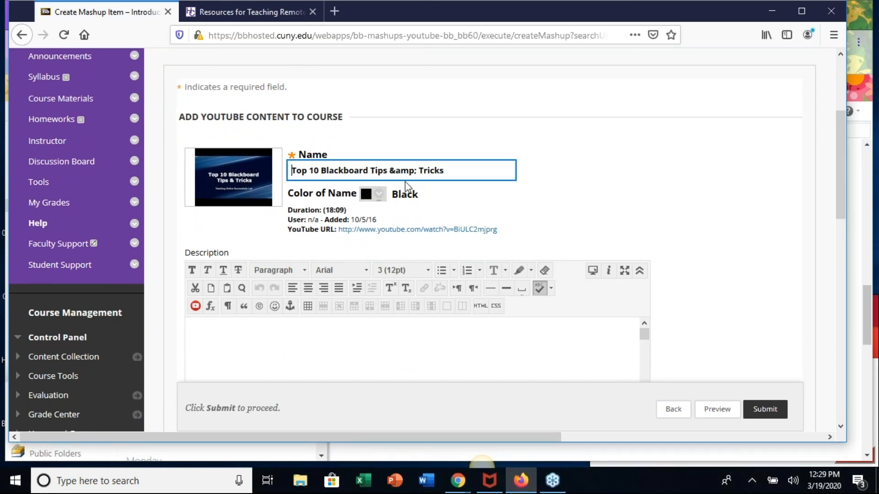
pyautogui.click(417, 174)
pyautogui.press('BackSpace')
pyautogui.press('BackSpace')
pyautogui.press('BackSpace')
pyautogui.press('BackSpace')
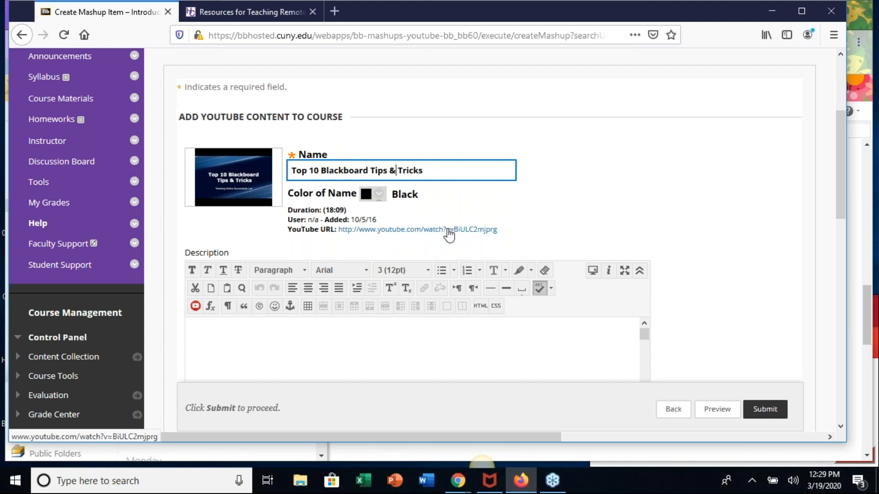
pyautogui.click(635, 195)
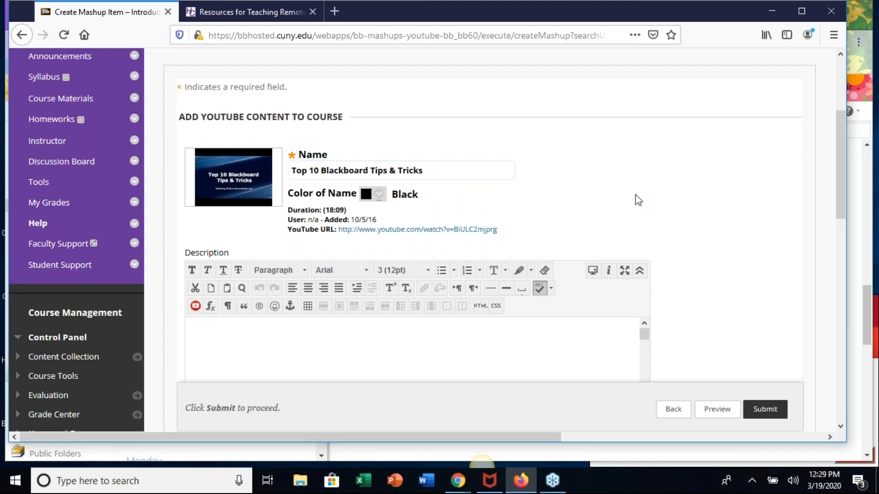
# - Enter "Watch and Learn" as the YouTube video's description
pyautogui.scroll(-1, 635, 194)
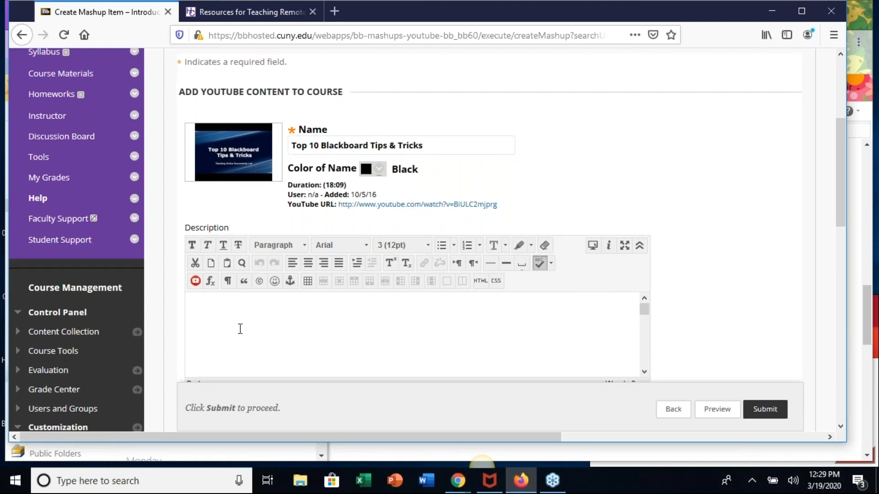
pyautogui.click(240, 328)
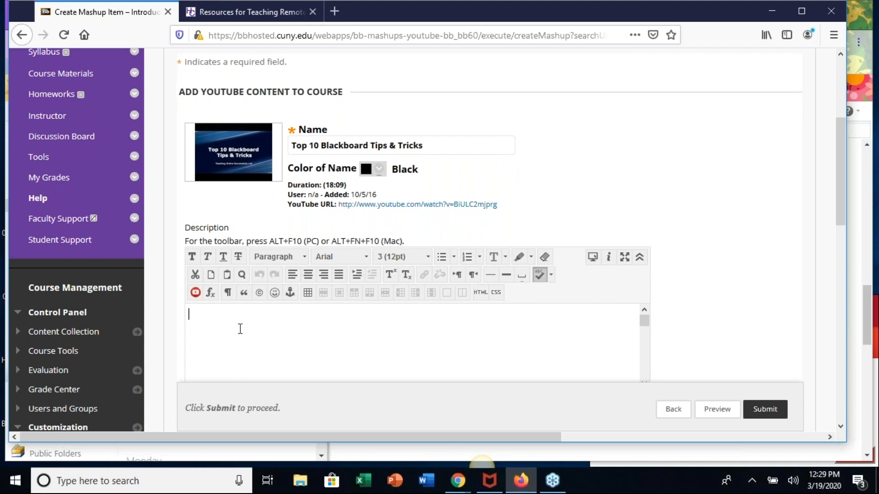
pyautogui.write('Watch and Learn')
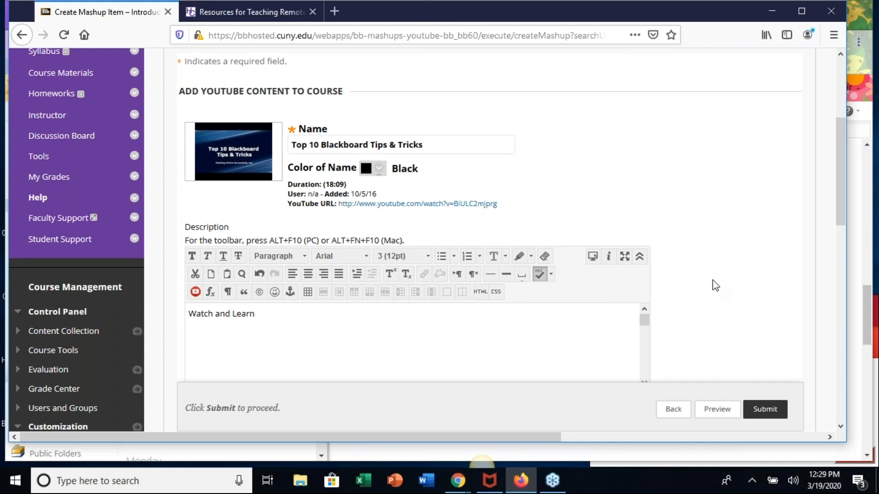
# - Set the mashup's view to Embed Video, keep the remaining options as they are and submit the video
pyautogui.scroll(-5, 714, 284)
pyautogui.scroll(-5, 714, 285)
pyautogui.scroll(1, 712, 284)
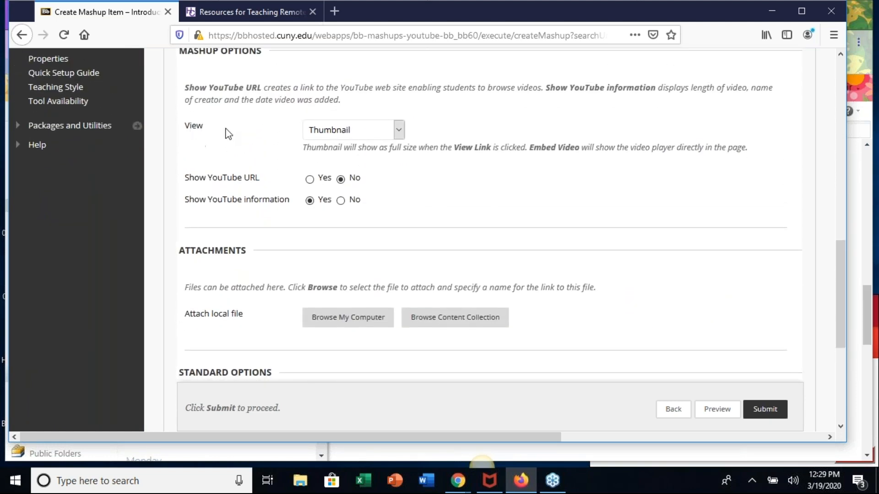
pyautogui.click(399, 131)
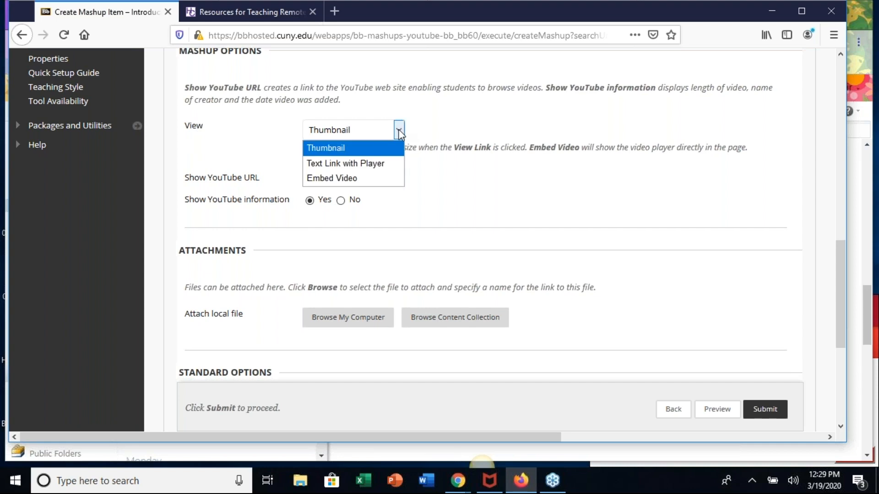
pyautogui.click(343, 179)
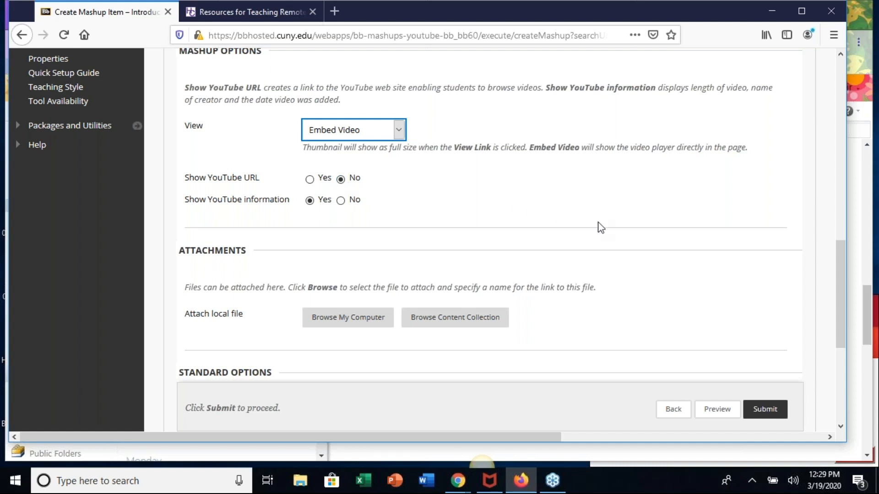
pyautogui.scroll(-3, 598, 226)
pyautogui.scroll(-2, 600, 227)
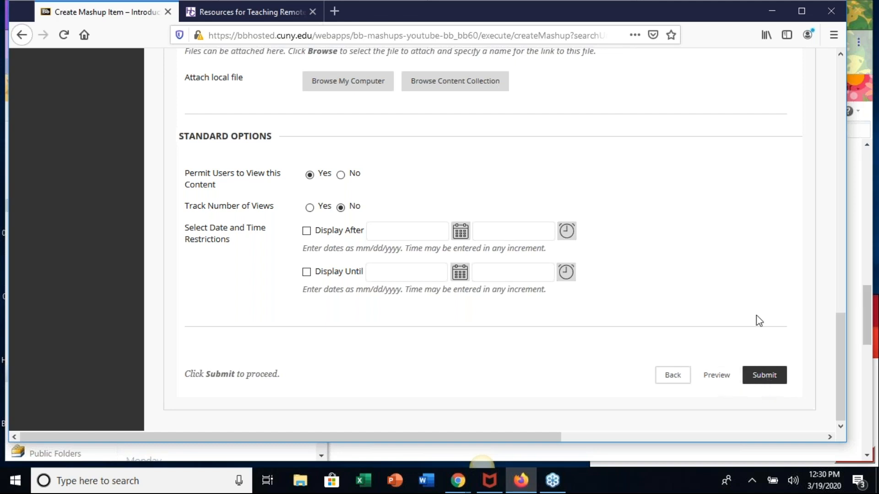
pyautogui.click(773, 376)
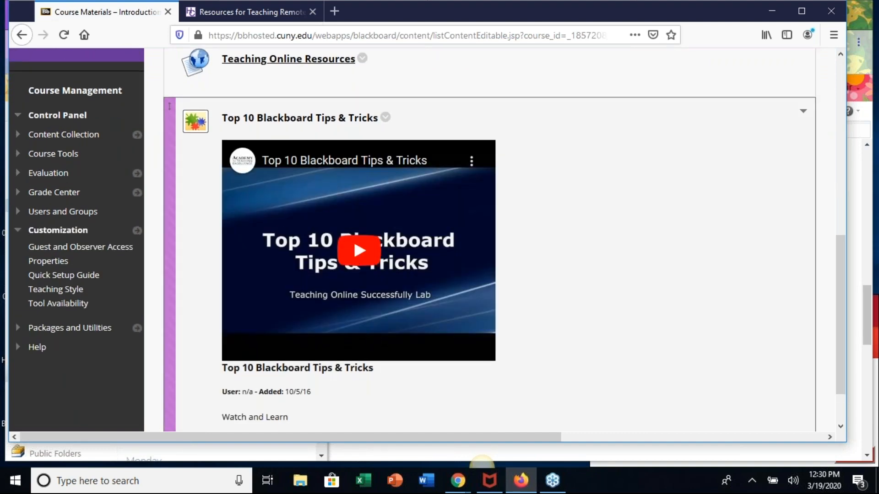
# - Test the embedded Top 10 Blackboard Tips & Tricks video by playing it briefly and pausing it
pyautogui.click(357, 257)
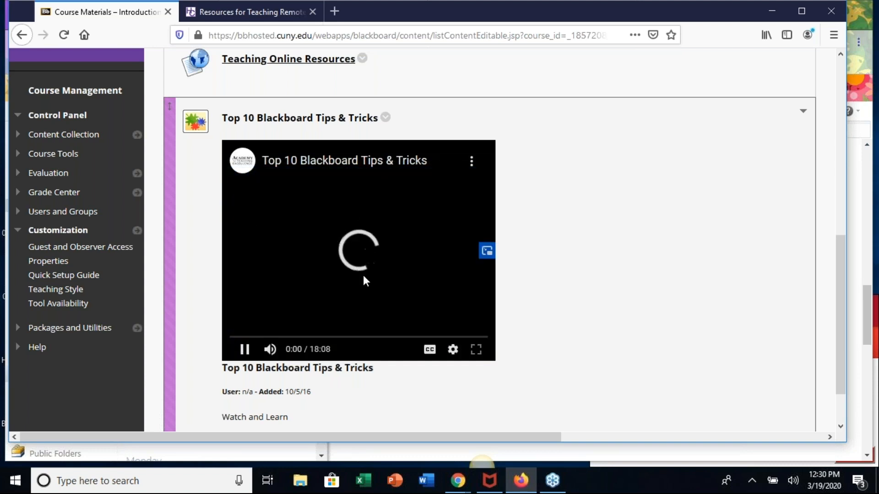
pyautogui.click(246, 353)
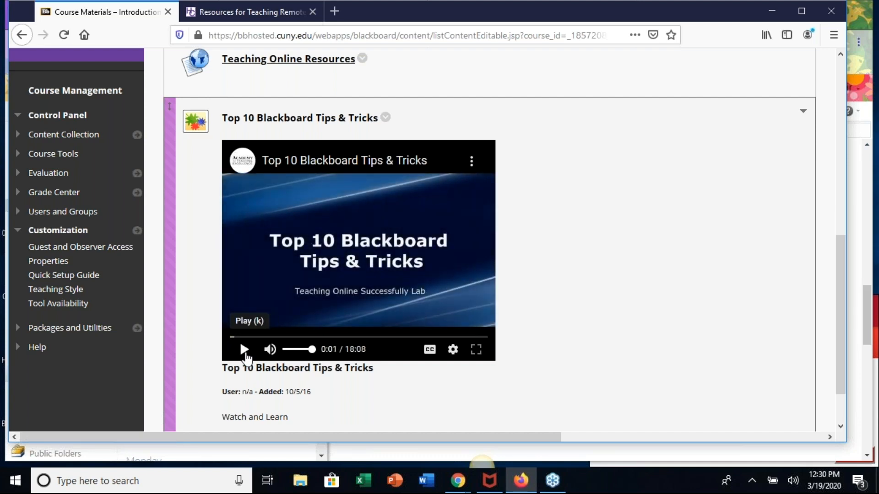
pyautogui.scroll(8, 598, 243)
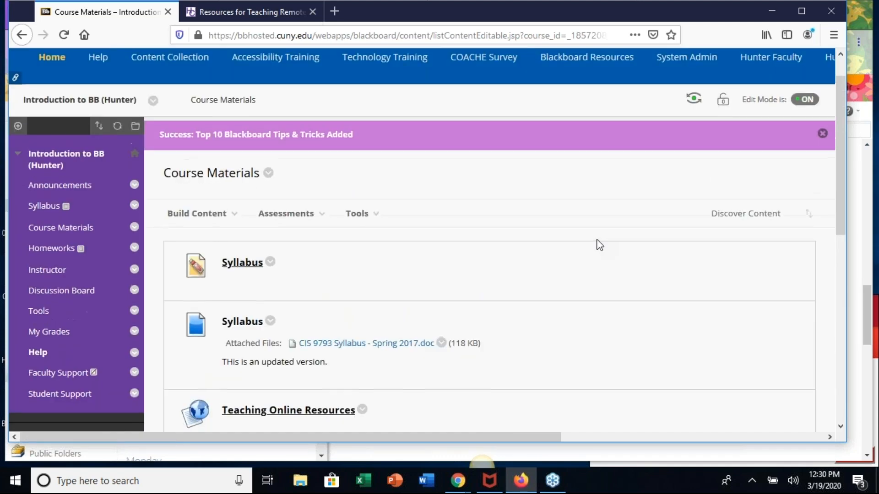
# - Move the Teaching Online Resources link above both Syllabus entries to the top of the Course Materials list
pyautogui.scroll(-5, 598, 243)
pyautogui.scroll(4, 624, 280)
pyautogui.scroll(-3, 457, 229)
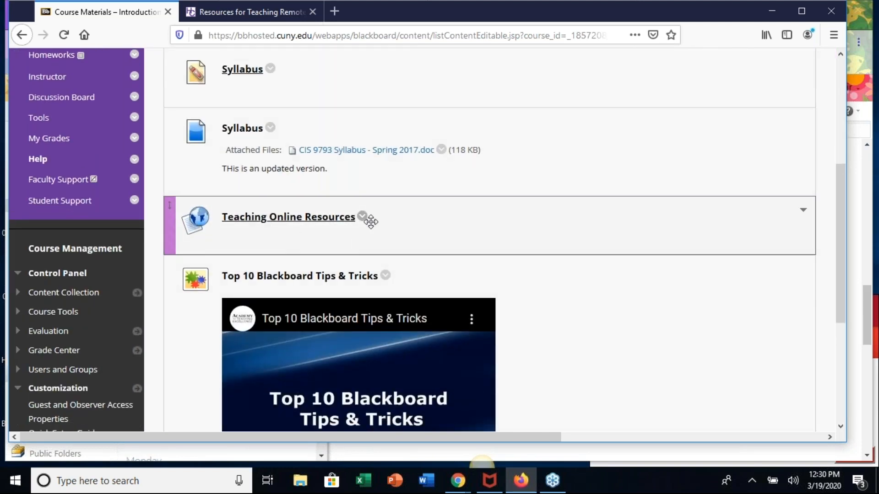
pyautogui.scroll(5, 418, 173)
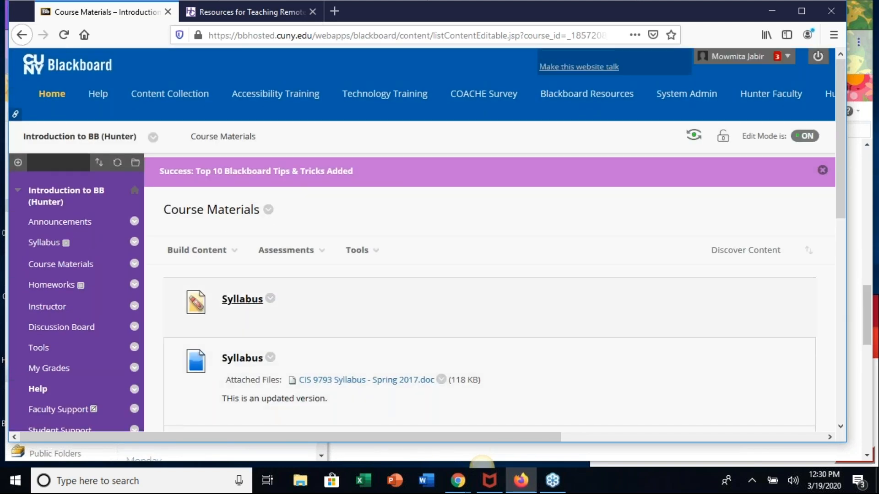
pyautogui.scroll(-5, 417, 345)
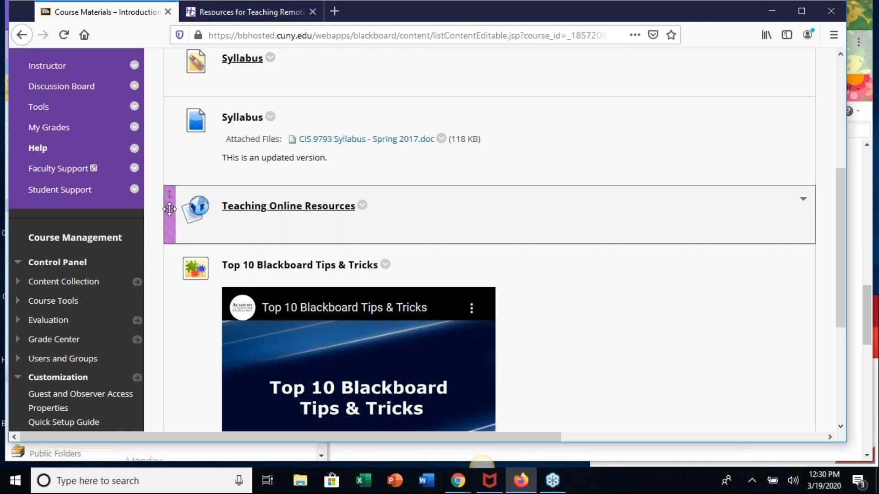
pyautogui.moveTo(169, 209); pyautogui.dragTo(186, 111)
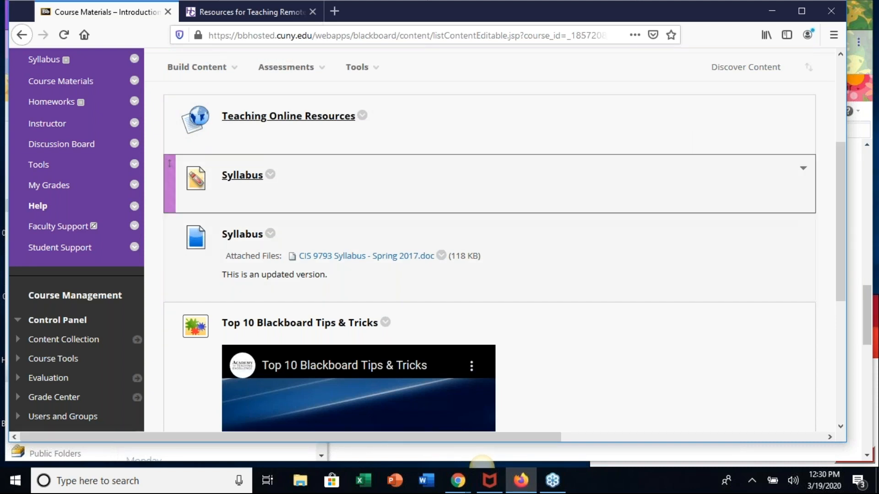
# - Reorder Course Materials so Top 10 Blackboard Tips & Tricks comes first and Teaching Online Resources comes last, and submit the new order
pyautogui.click(809, 67)
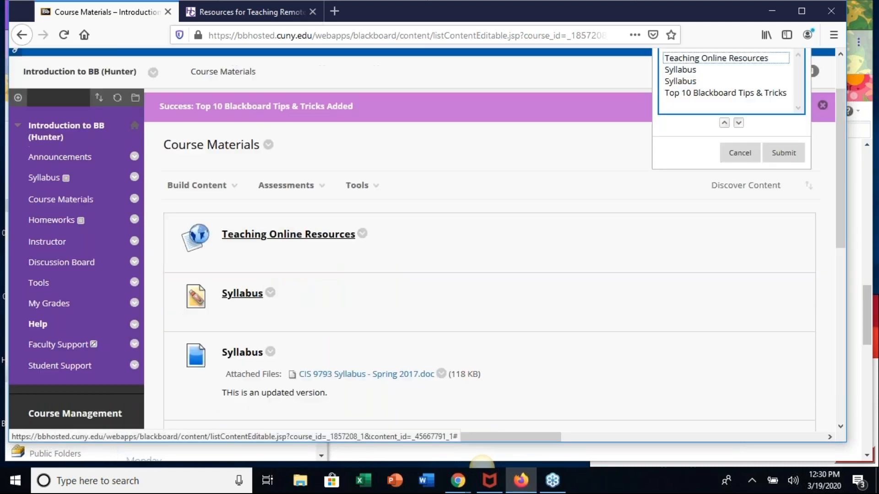
pyautogui.click(681, 94)
pyautogui.click(724, 124)
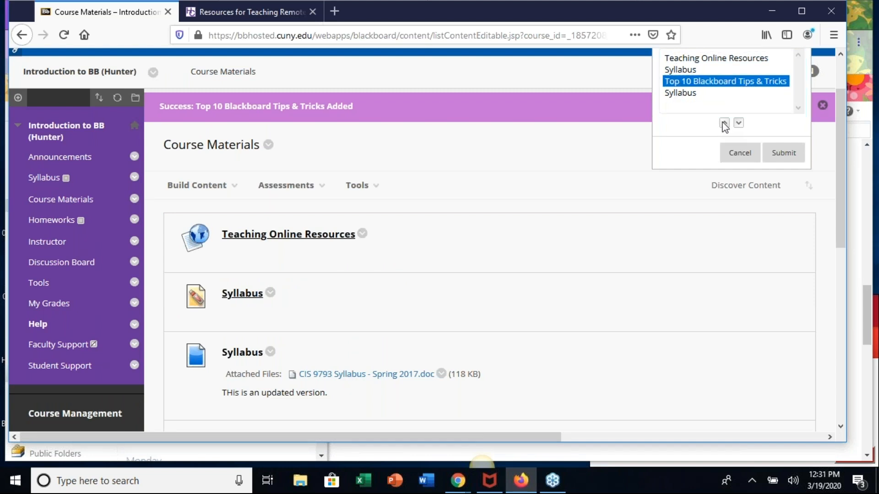
pyautogui.click(724, 123)
pyautogui.click(724, 123)
pyautogui.press('Down')
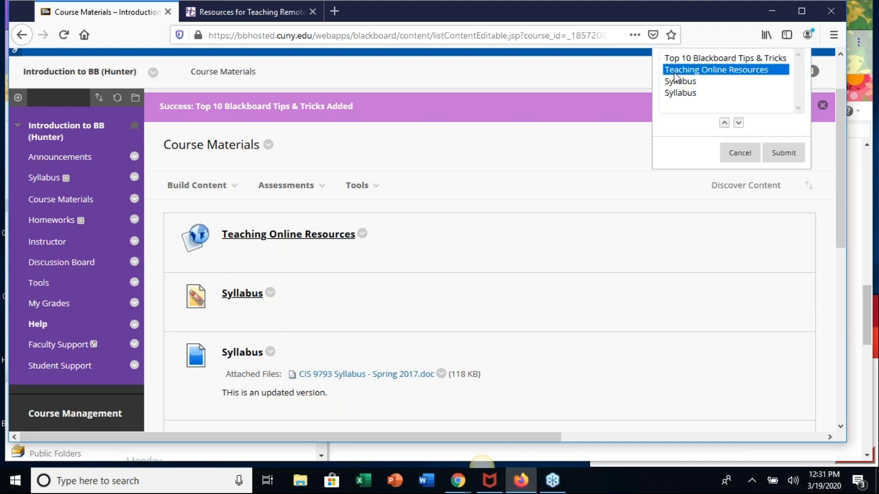
pyautogui.click(739, 123)
pyautogui.click(739, 123)
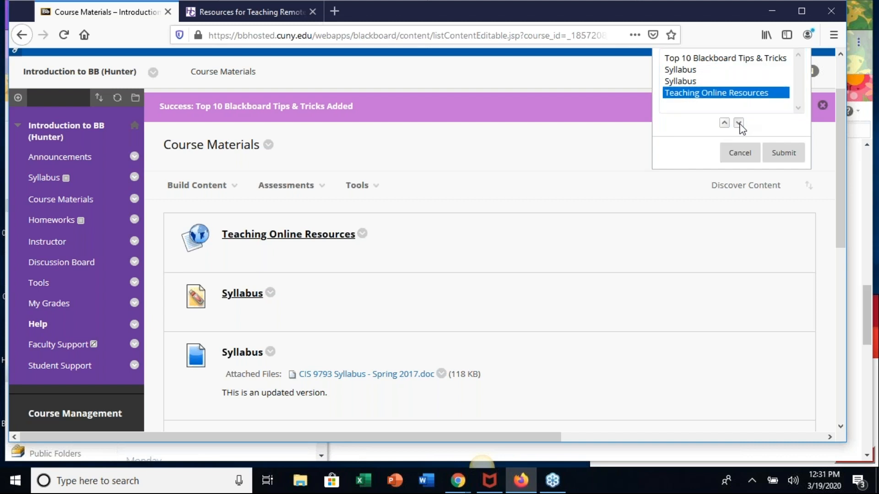
pyautogui.click(783, 152)
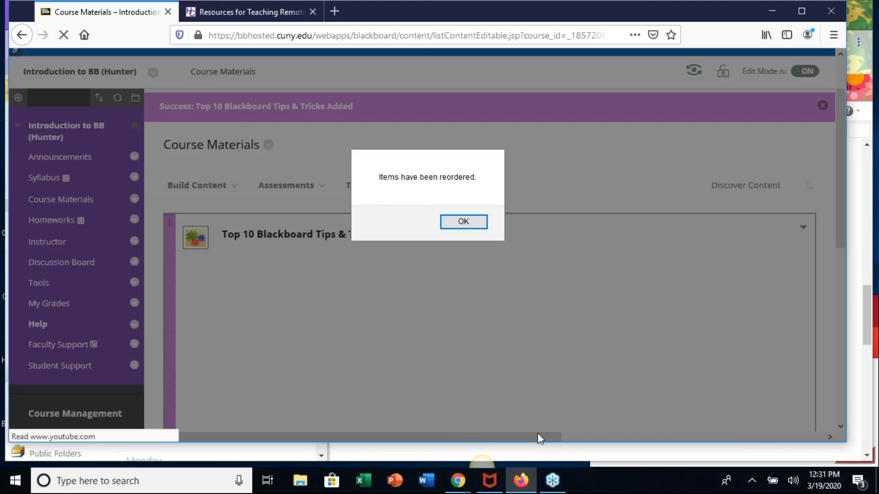
# - Acknowledge the item reordering and check the new sequence of entries in Course Materials
pyautogui.click(463, 222)
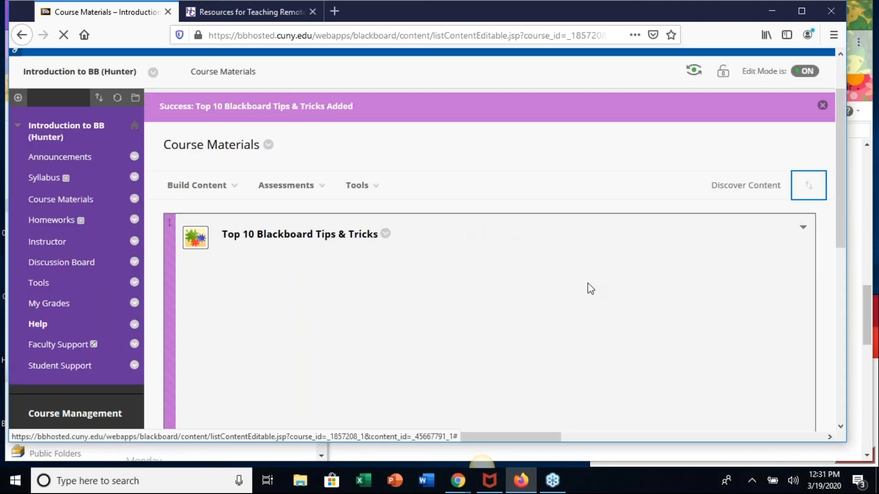
pyautogui.scroll(-3, 577, 340)
pyautogui.scroll(-6, 577, 340)
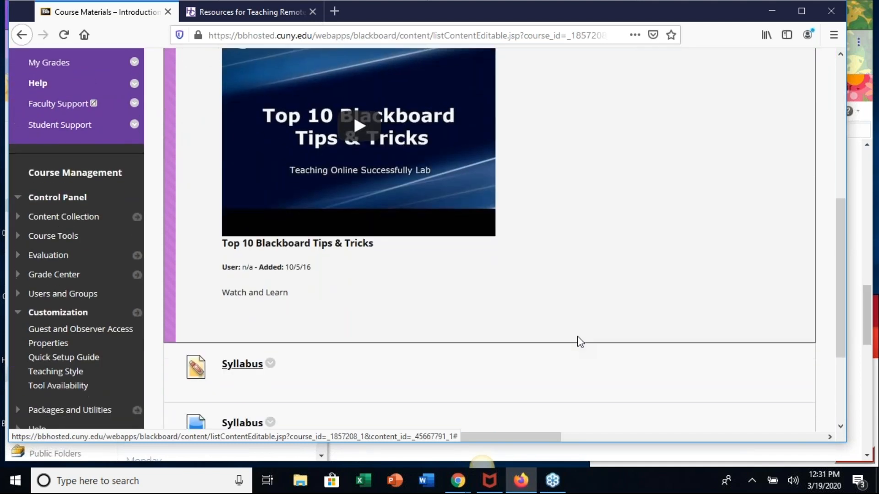
pyautogui.scroll(10, 577, 340)
pyautogui.scroll(-5, 579, 342)
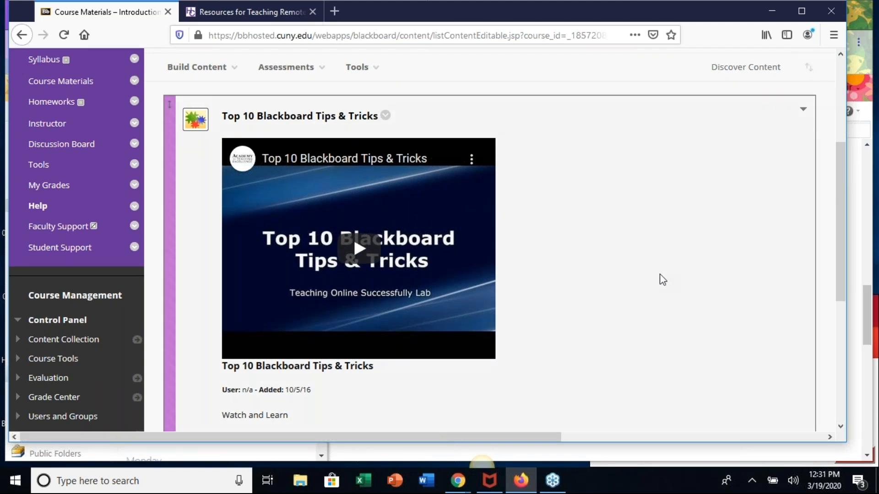
# - Delete the Syllabus file entry without a description from Course Materials, keeping the Syllabus item with the attached document
pyautogui.scroll(-5, 659, 275)
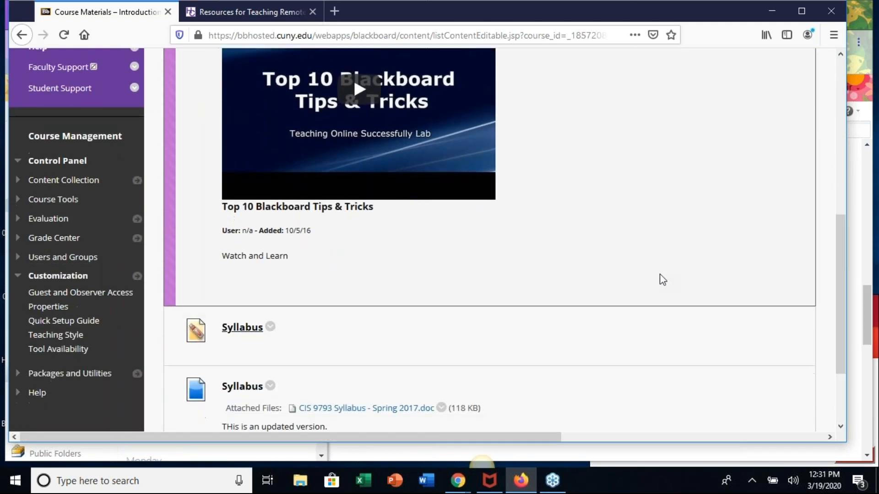
pyautogui.scroll(-2, 660, 274)
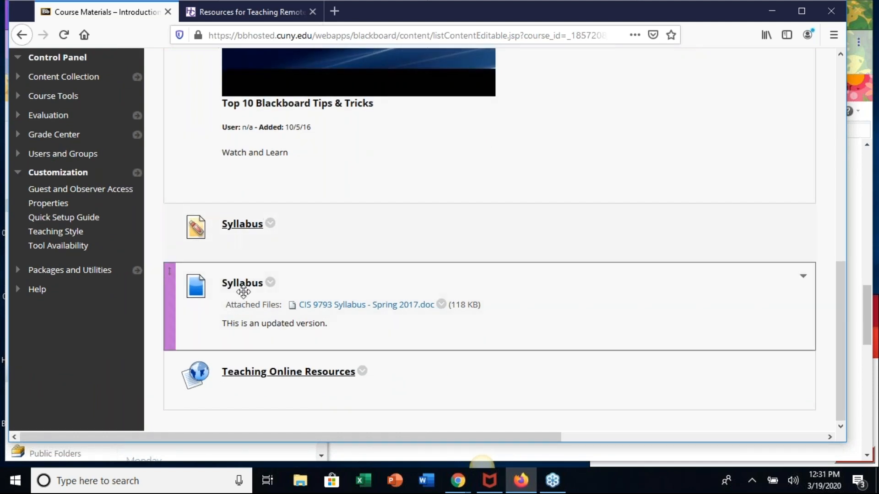
pyautogui.click(271, 224)
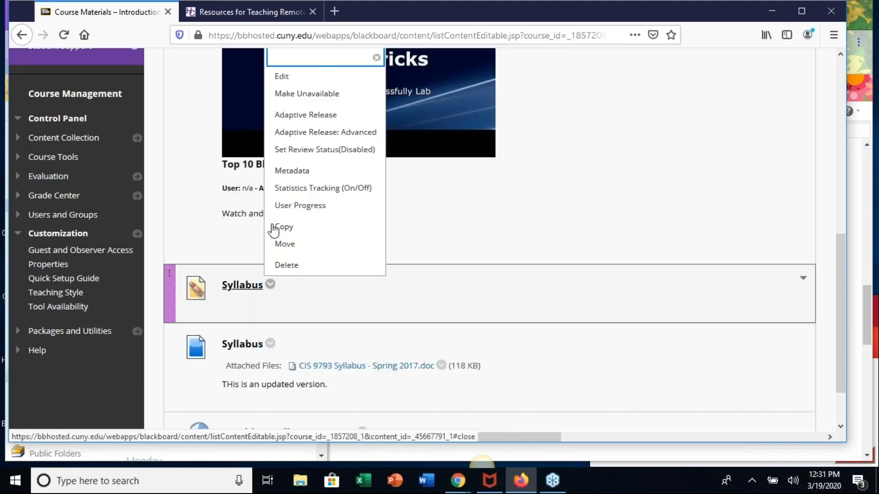
pyautogui.click(288, 267)
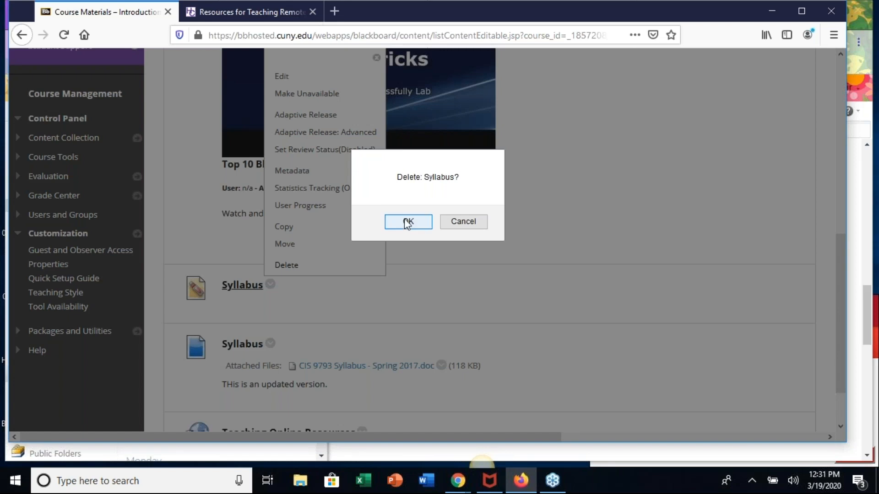
pyautogui.click(407, 223)
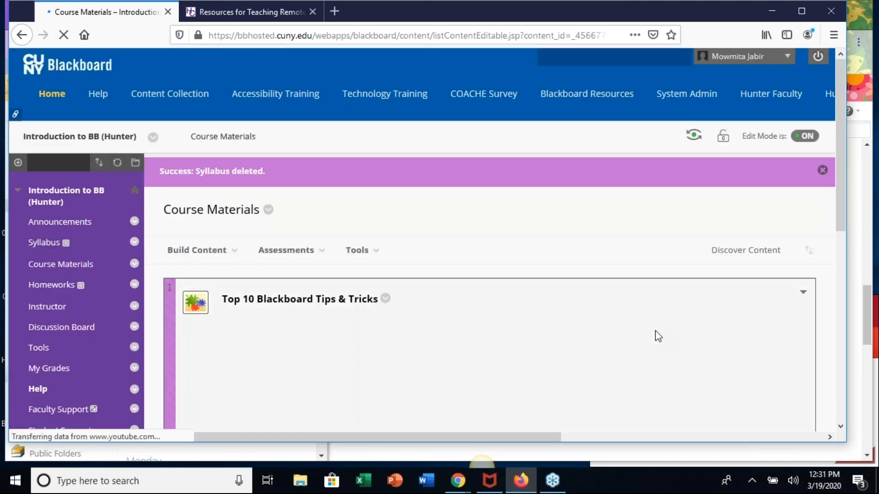
pyautogui.scroll(-10, 555, 295)
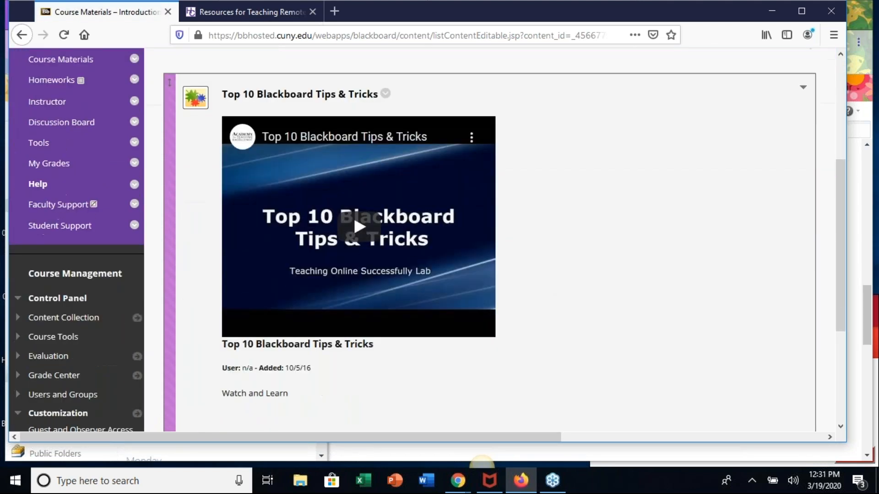
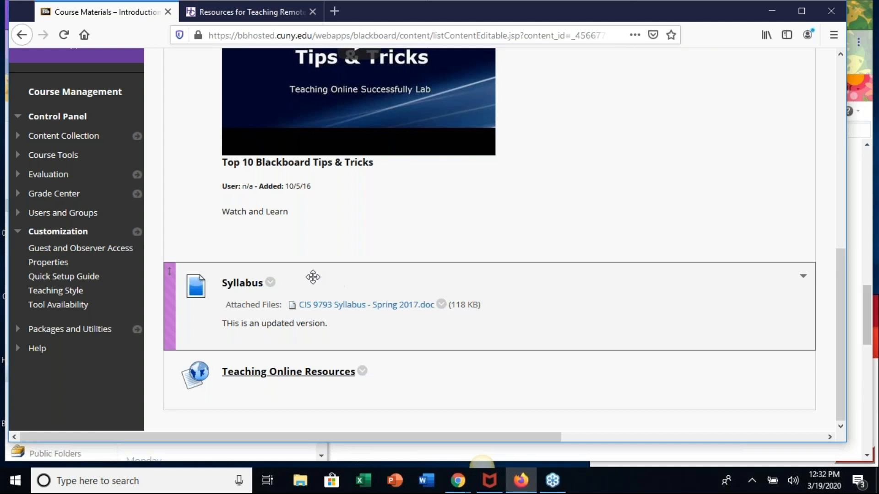
# - Make the Syllabus item in Course Materials unavailable to students and check its entry in the list
pyautogui.click(271, 282)
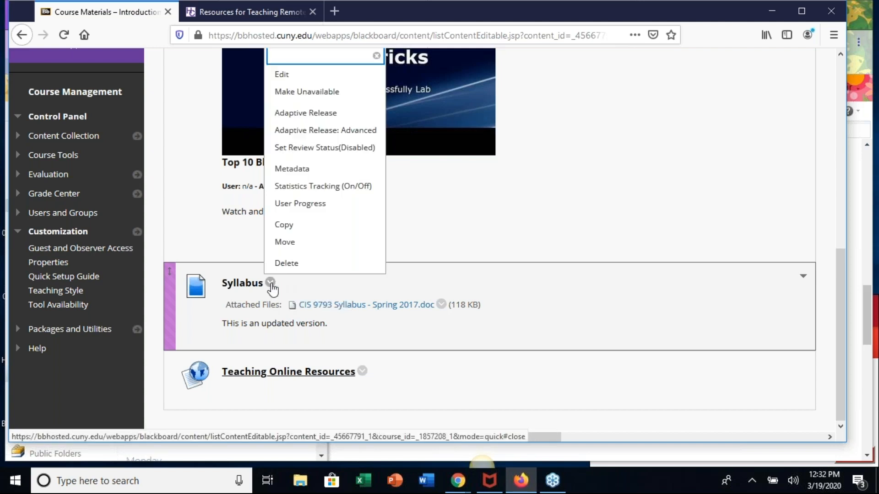
pyautogui.click(319, 93)
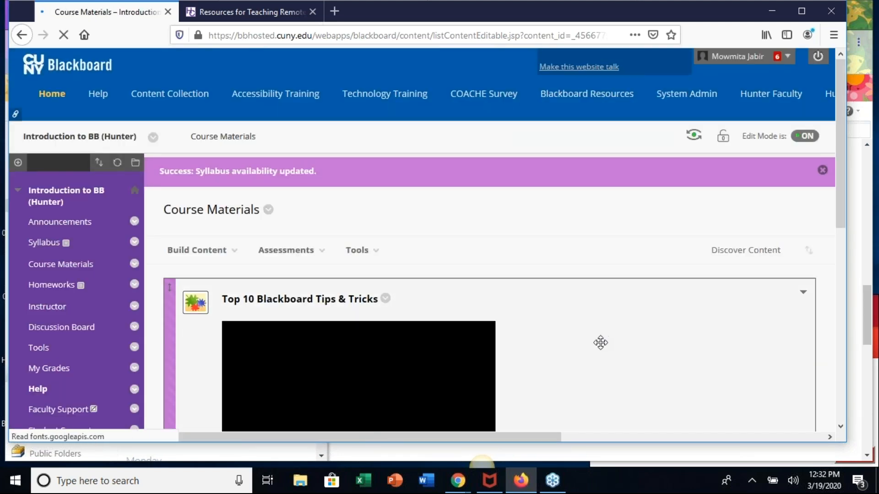
pyautogui.scroll(-7, 353, 114)
pyautogui.scroll(-2, 352, 113)
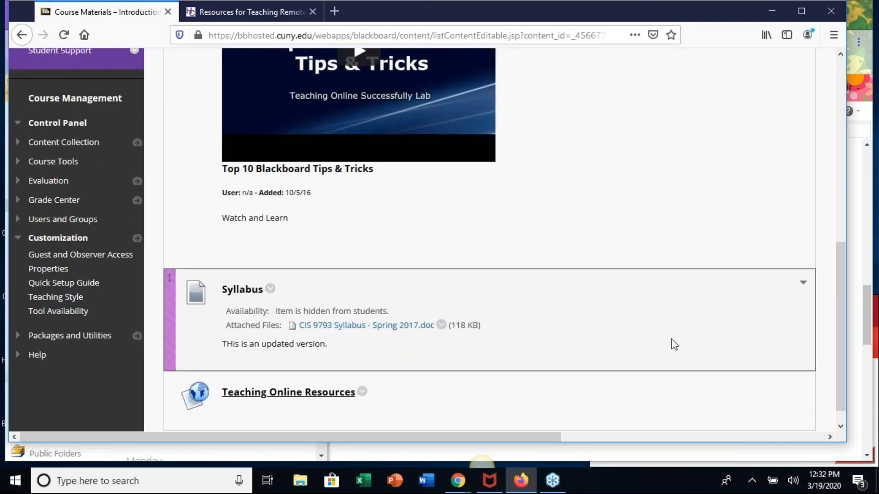
pyautogui.scroll(-1, 578, 322)
pyautogui.scroll(7, 578, 322)
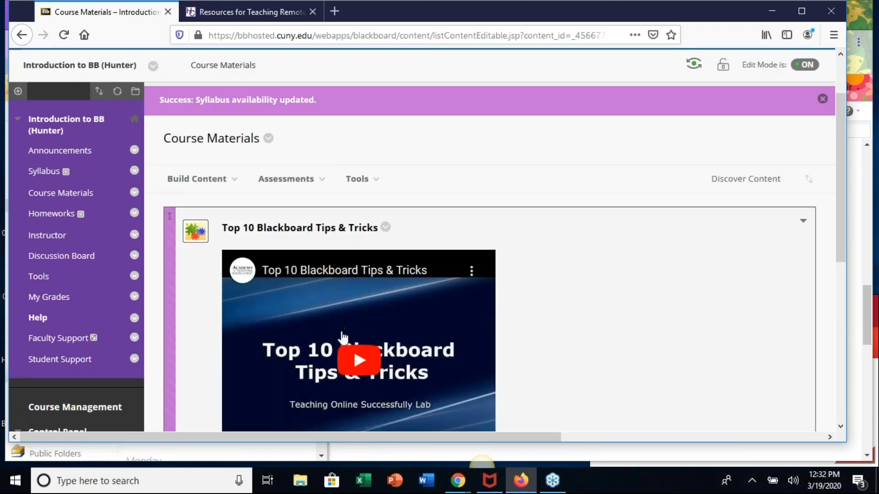
pyautogui.scroll(-6, 563, 308)
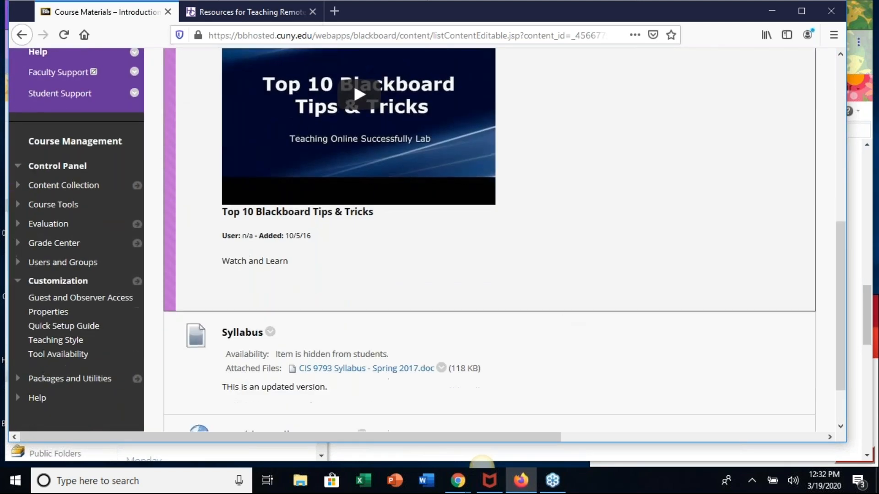
pyautogui.scroll(6, 274, 343)
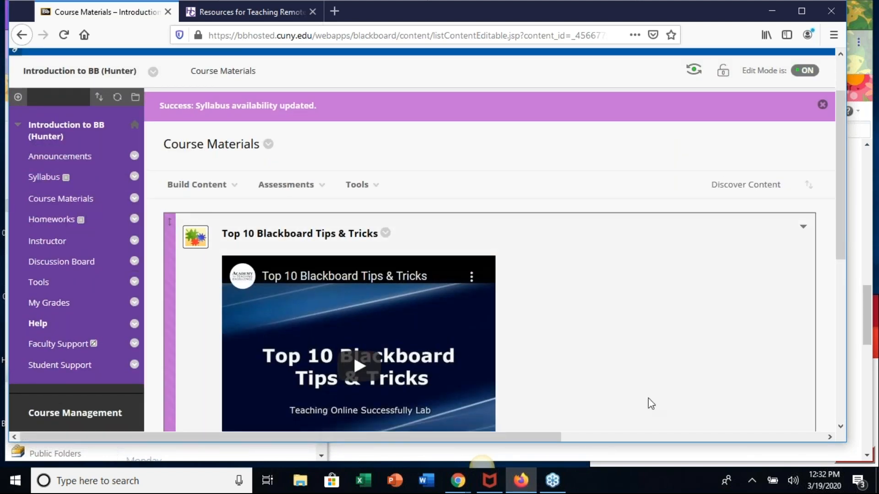
pyautogui.scroll(-5, 585, 327)
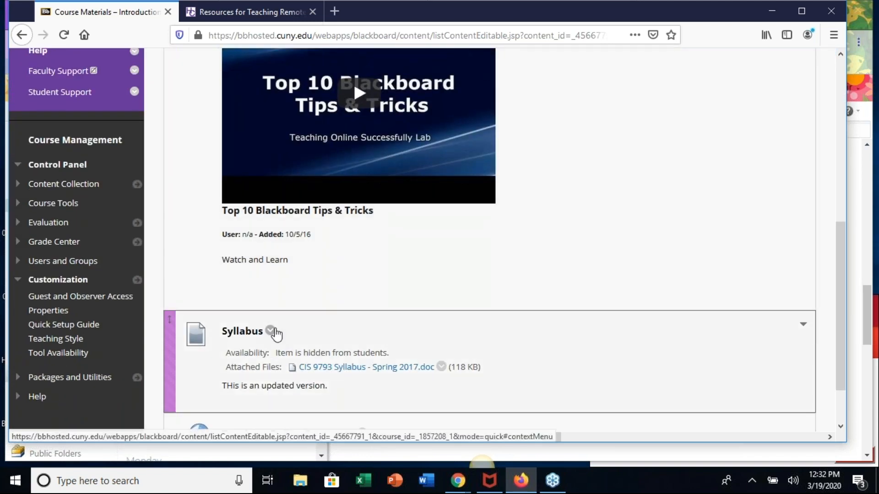
pyautogui.scroll(5, 337, 225)
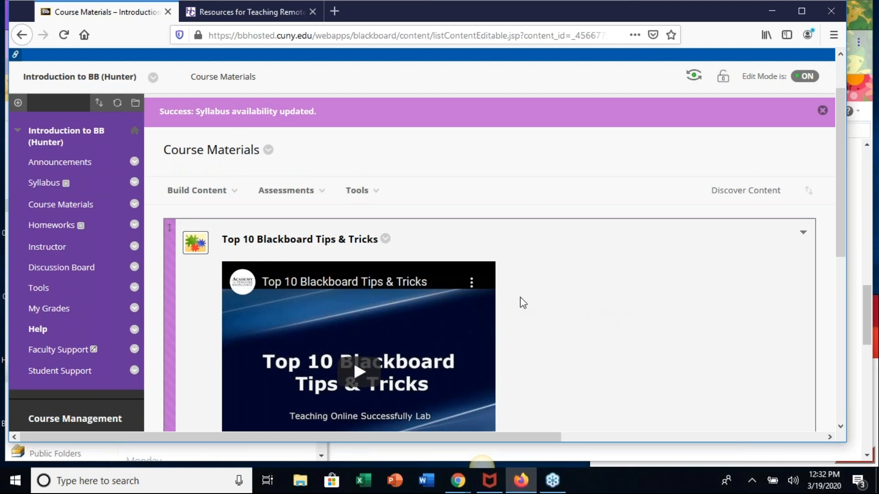
pyautogui.click(197, 190)
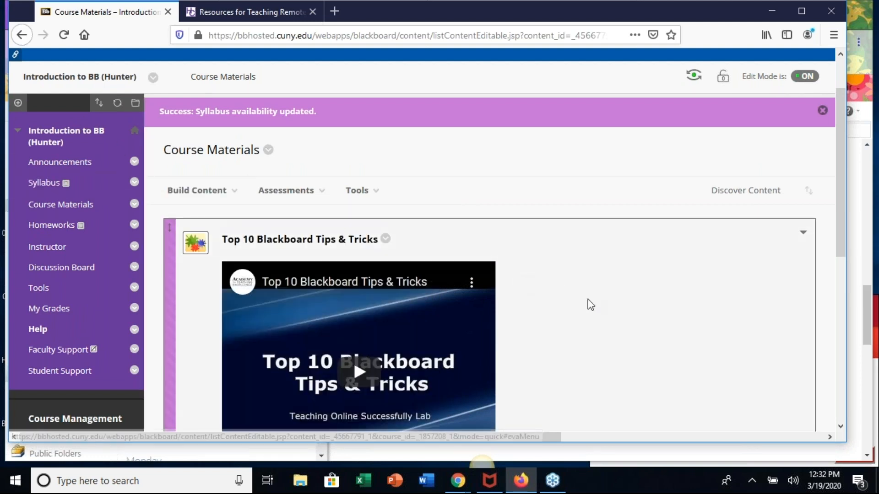
# - Start moving the Syllabus item out of Course Materials, keeping Introduction to BB (Hunter) as the destination course
pyautogui.scroll(-7, 593, 319)
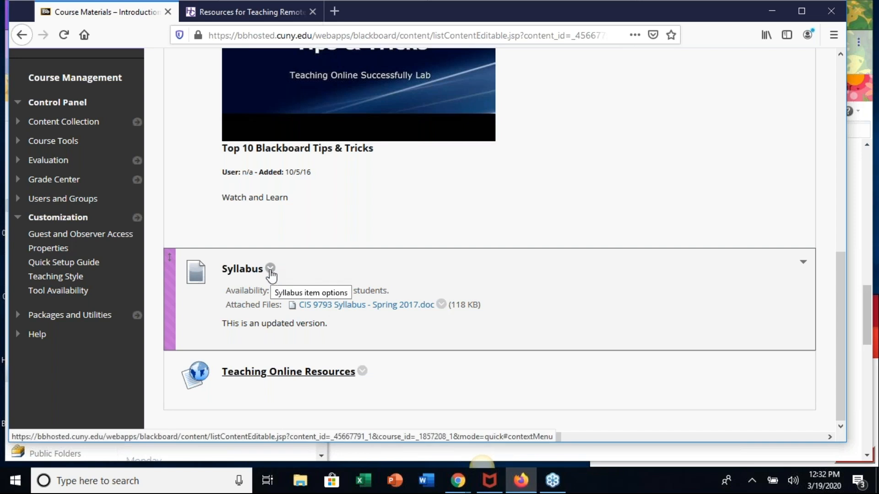
pyautogui.click(271, 270)
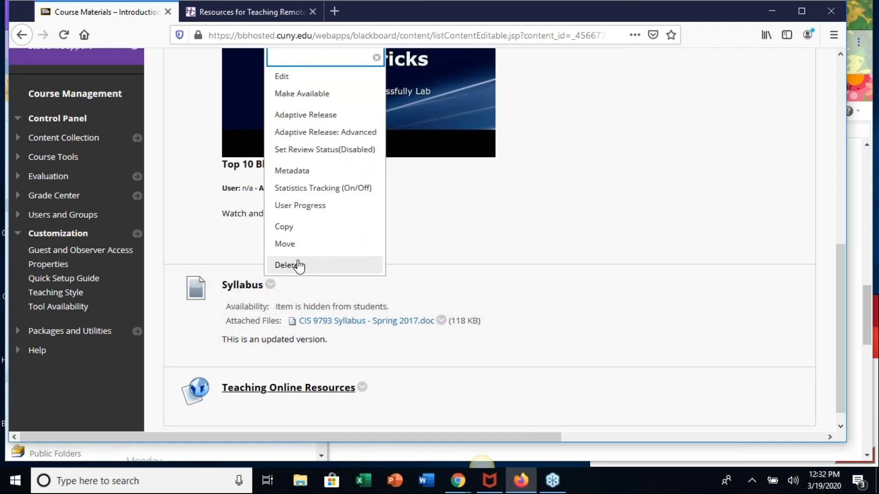
pyautogui.click(285, 244)
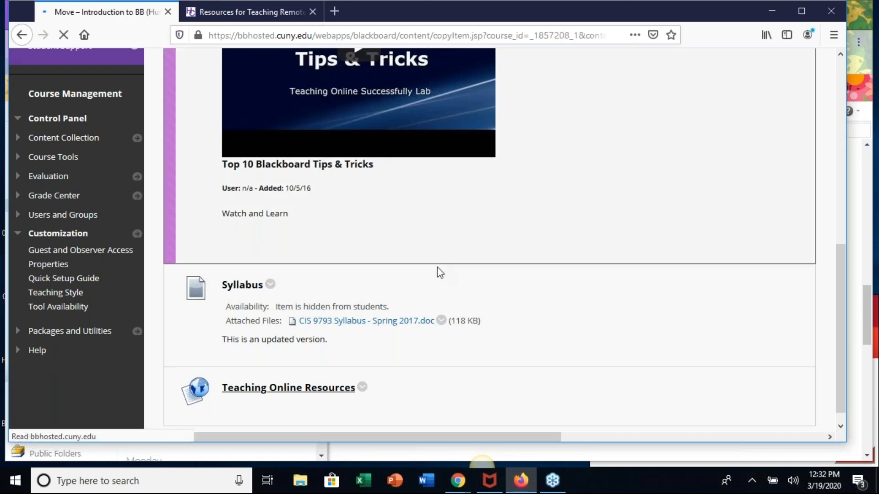
pyautogui.scroll(-4, 617, 261)
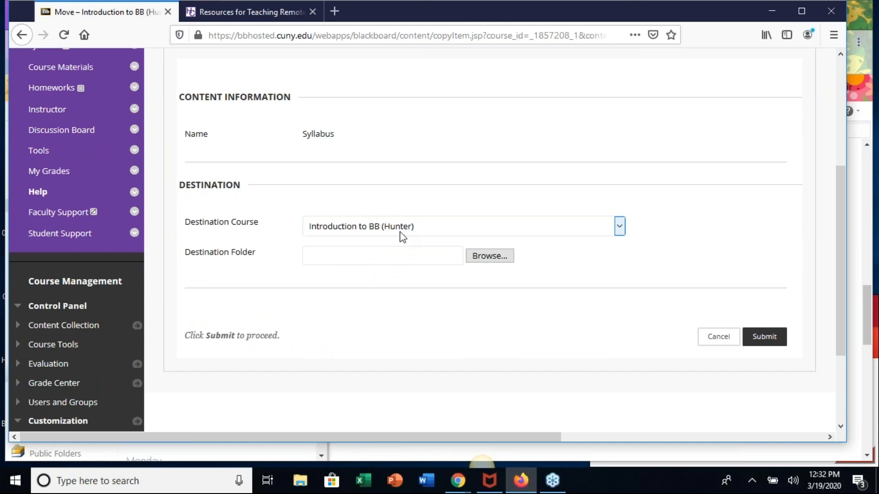
pyautogui.click(620, 227)
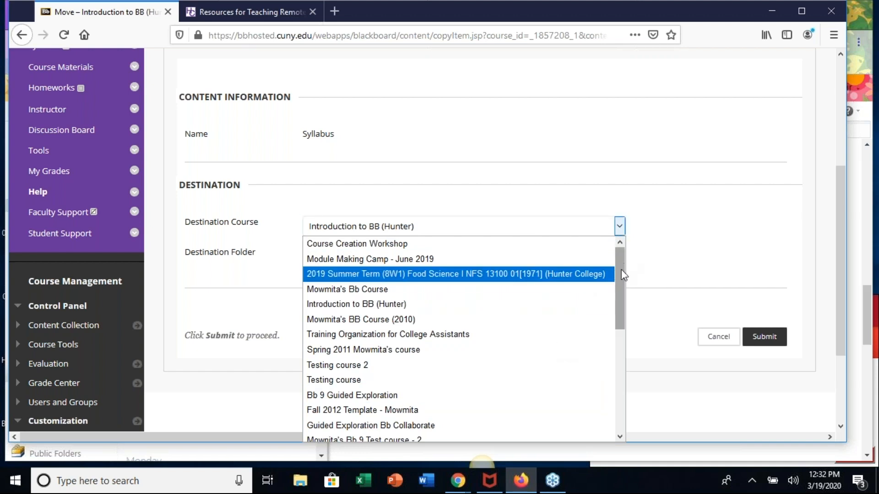
pyautogui.scroll(-1, 618, 275)
pyautogui.scroll(1, 616, 260)
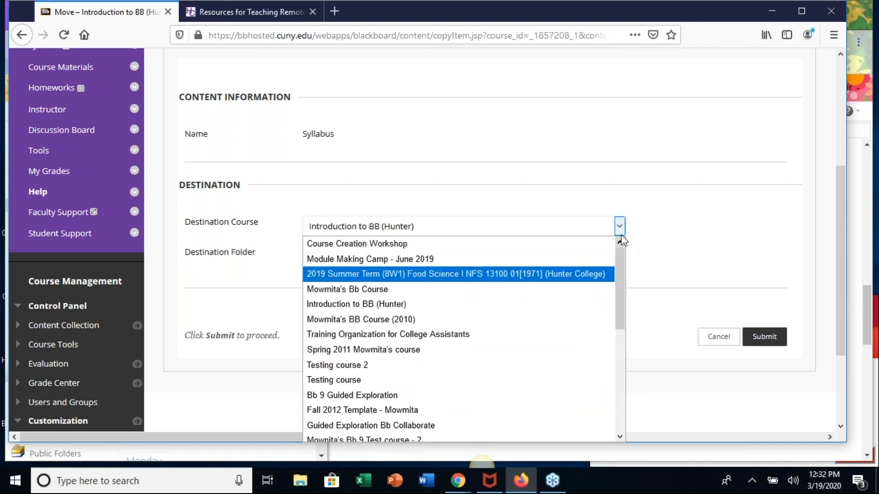
pyautogui.click(620, 227)
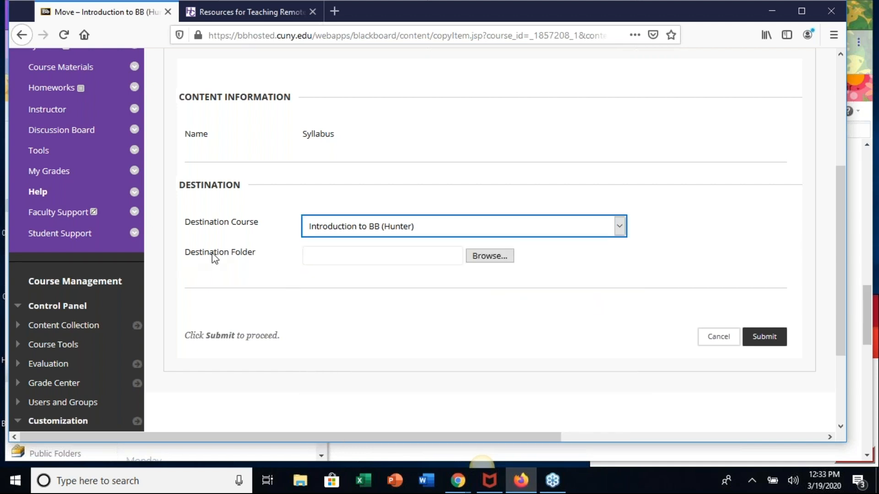
# - Set the destination folder to Syllabus, submit the move and check the entries remaining in Course Materials
pyautogui.click(488, 257)
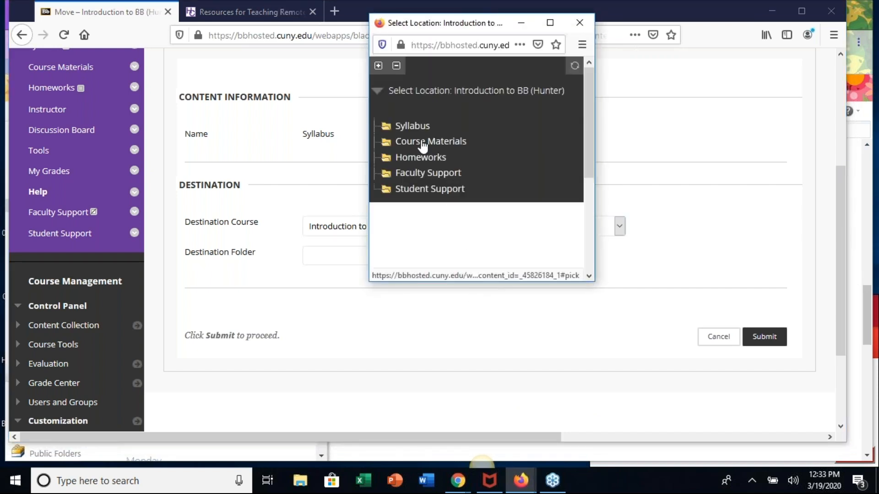
pyautogui.click(415, 128)
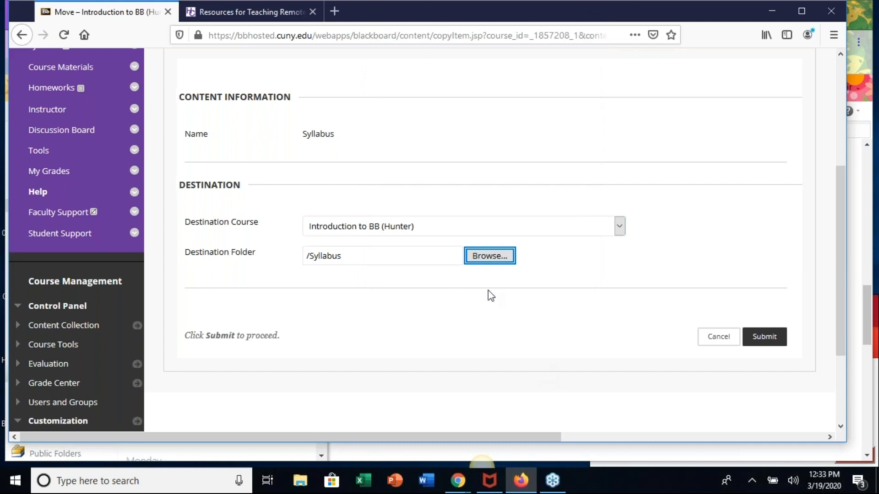
pyautogui.click(770, 341)
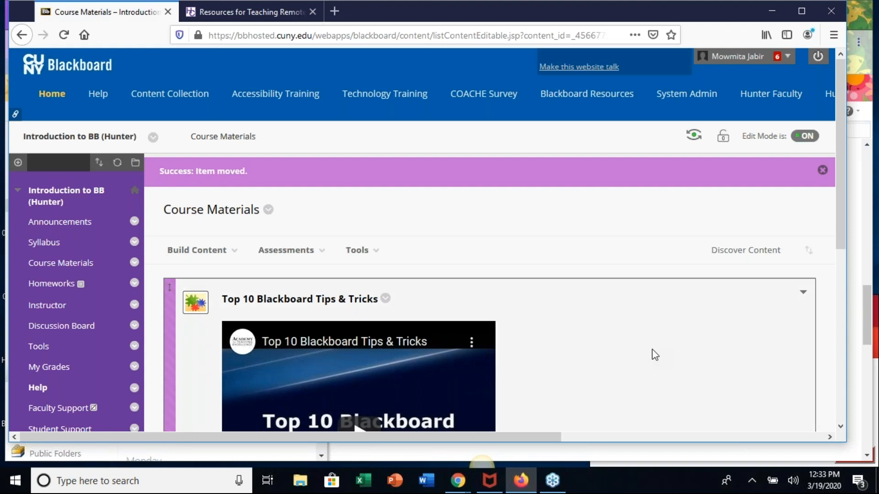
pyautogui.scroll(-5, 653, 356)
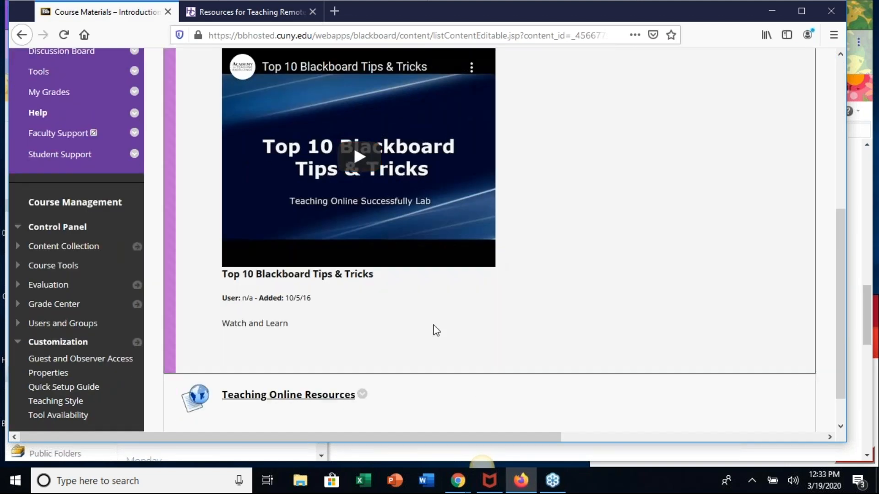
pyautogui.scroll(5, 433, 330)
pyautogui.scroll(-5, 575, 302)
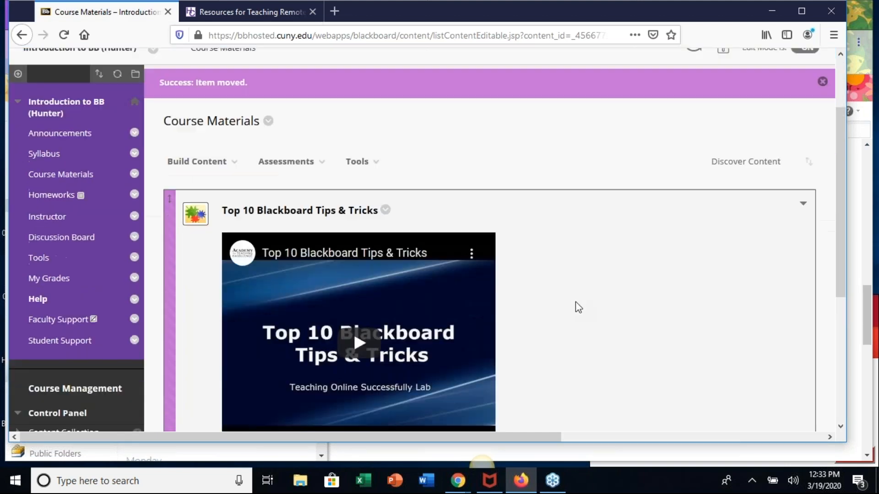
pyautogui.scroll(5, 576, 302)
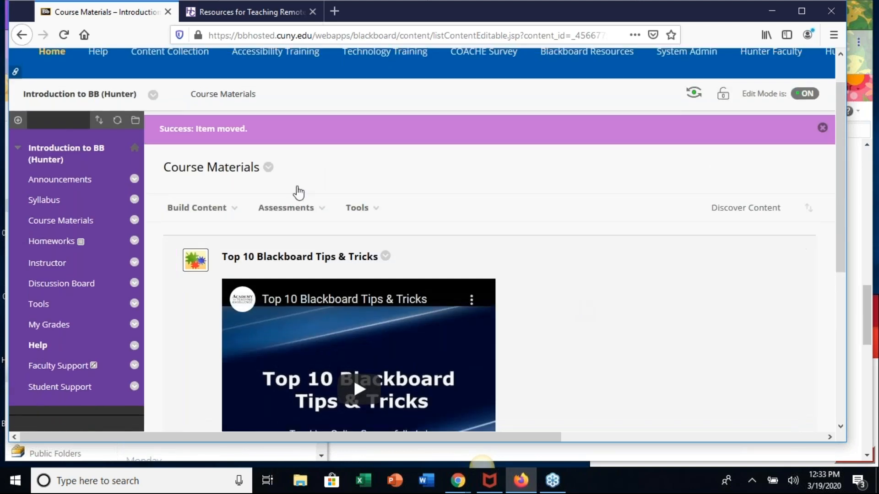
# - Open the course's Syllabus content area and make the moved Syllabus item available to students
pyautogui.click(49, 206)
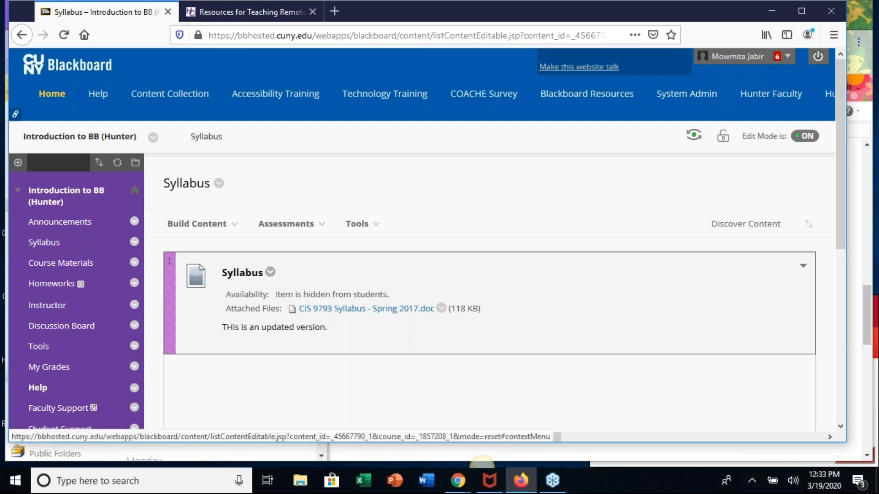
pyautogui.click(270, 272)
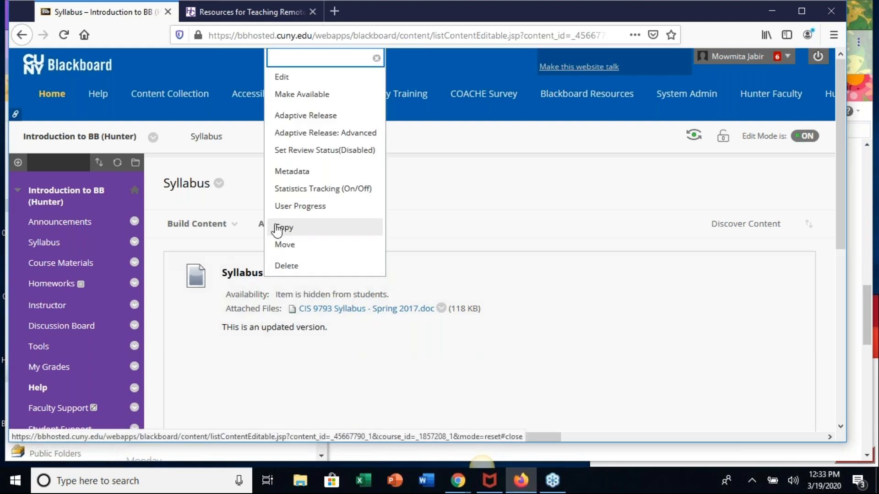
pyautogui.click(328, 96)
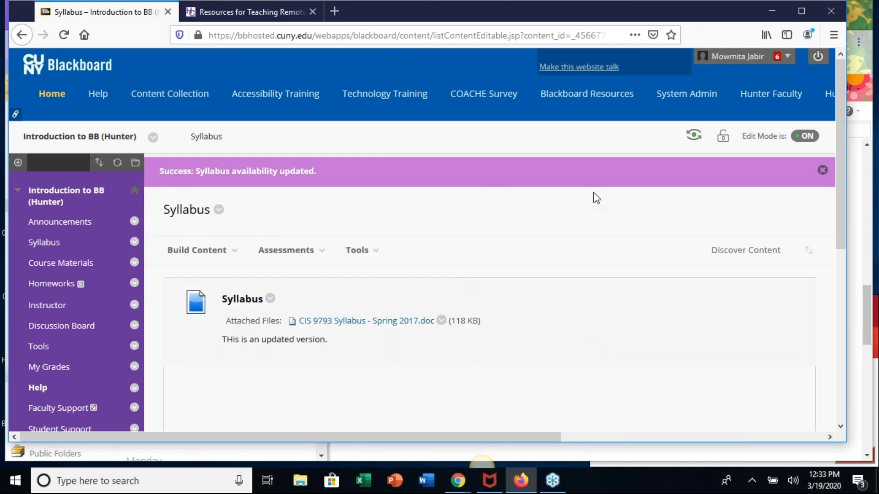
# - Delete the Open Question Forum and all of its threads from the course's Discussion Board
pyautogui.scroll(-3, 553, 356)
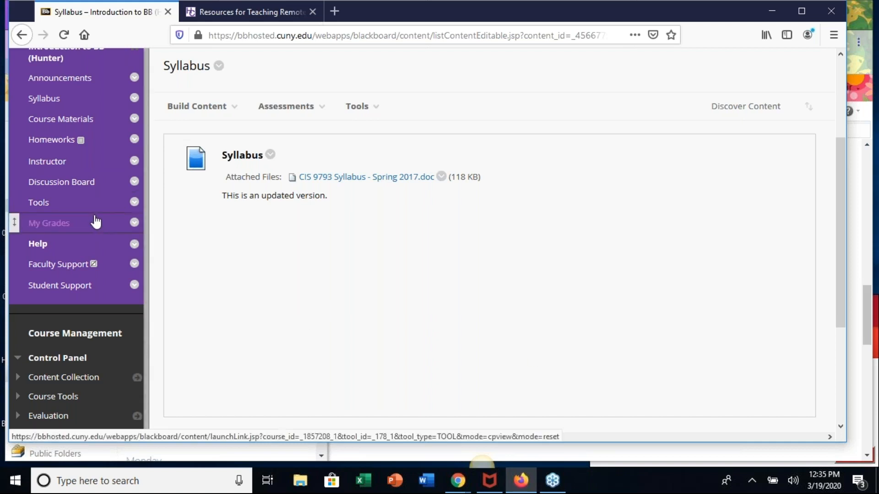
pyautogui.click(68, 185)
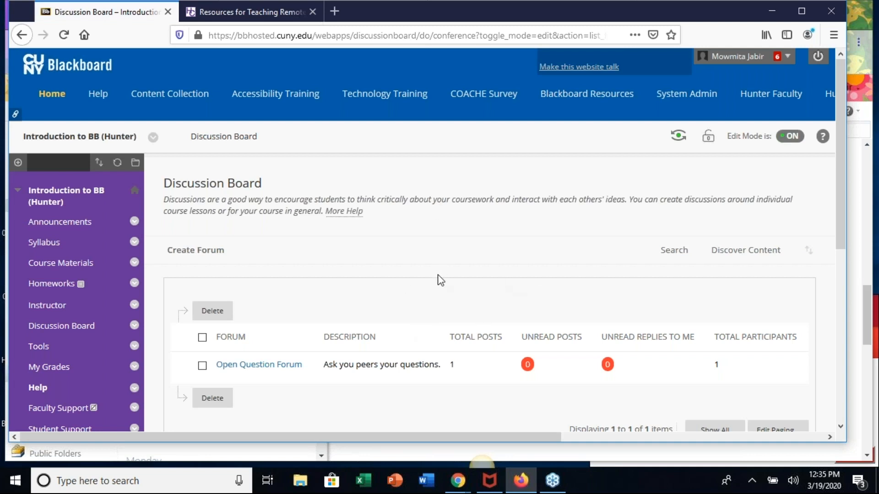
pyautogui.scroll(-1, 440, 280)
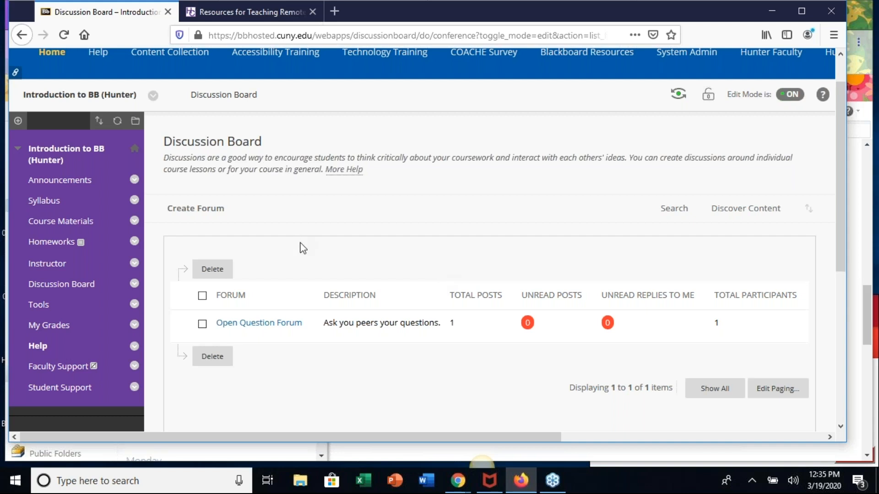
pyautogui.scroll(-2, 300, 245)
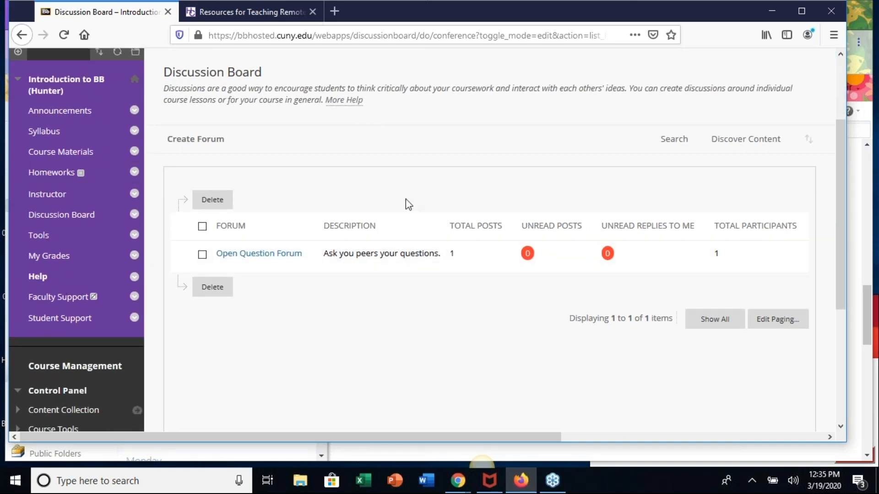
pyautogui.scroll(1, 406, 202)
pyautogui.click(310, 297)
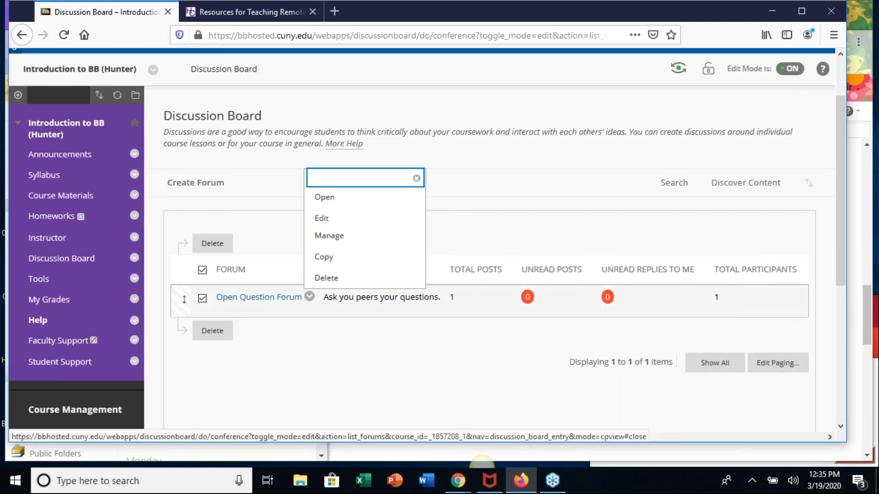
pyautogui.click(327, 286)
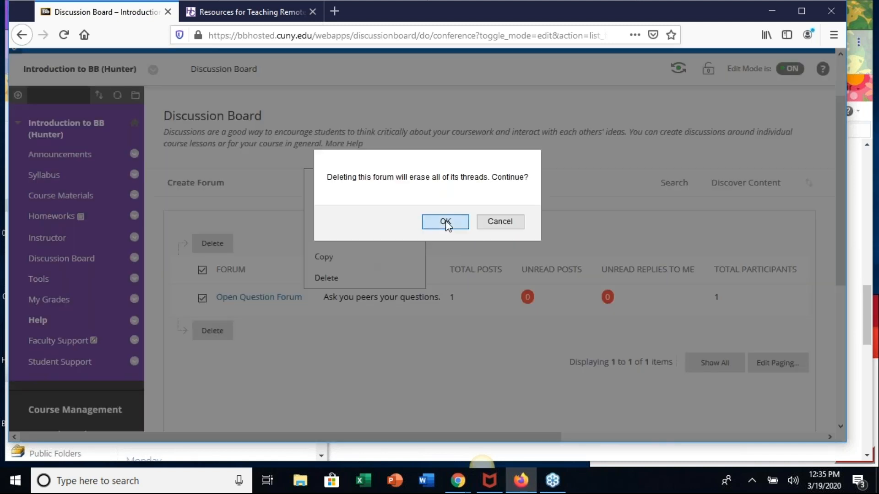
pyautogui.click(447, 221)
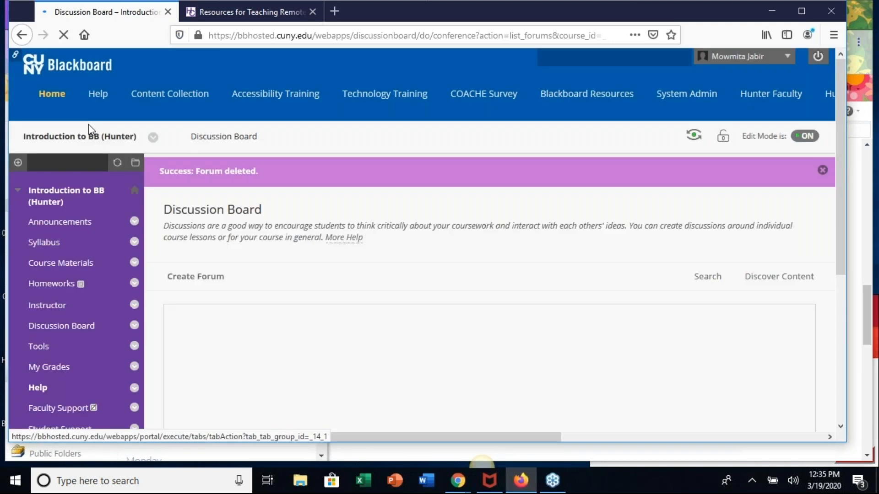
# - Create a new forum on the course's Discussion Board and name it "Bb Vidoe Discussion"
pyautogui.click(72, 326)
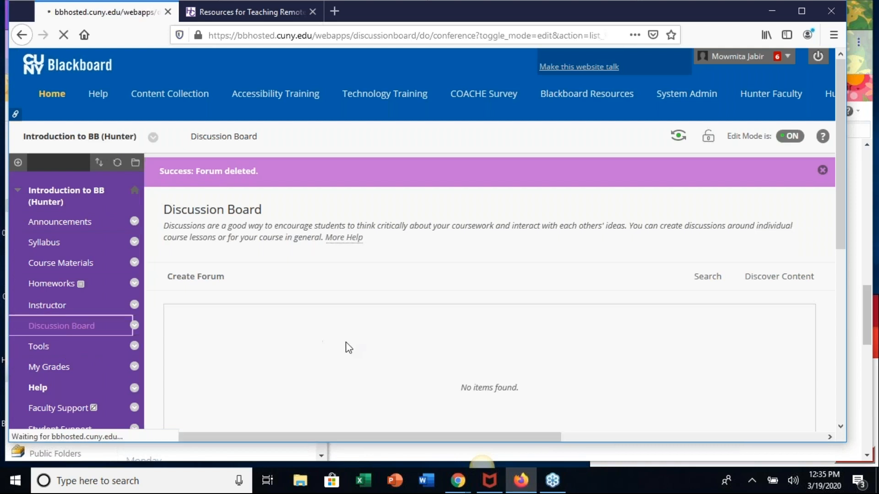
pyautogui.scroll(-4, 580, 298)
pyautogui.scroll(3, 587, 352)
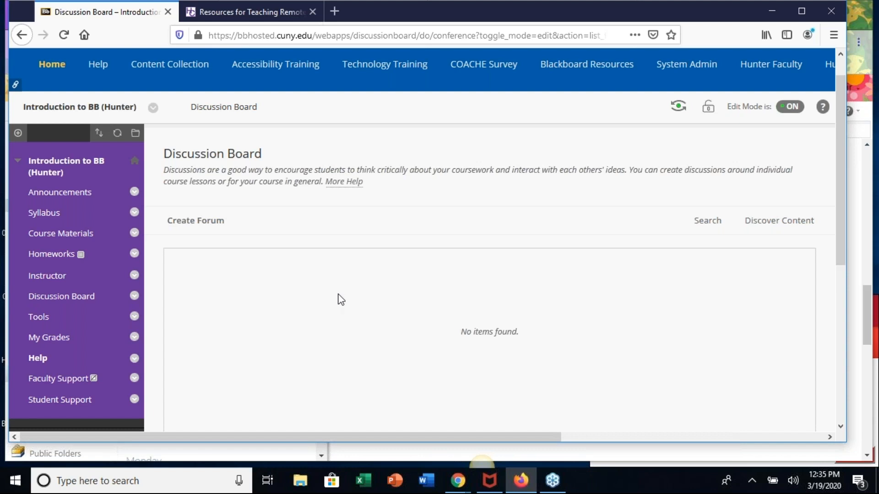
pyautogui.click(195, 225)
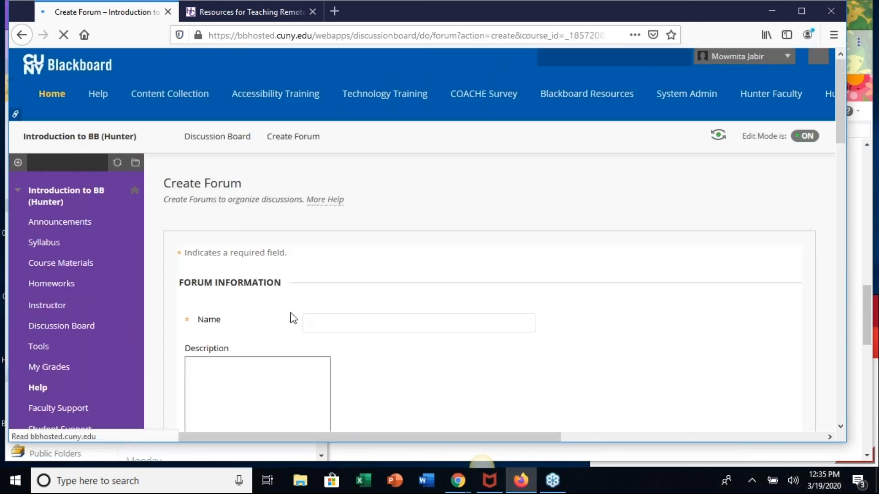
pyautogui.click(336, 320)
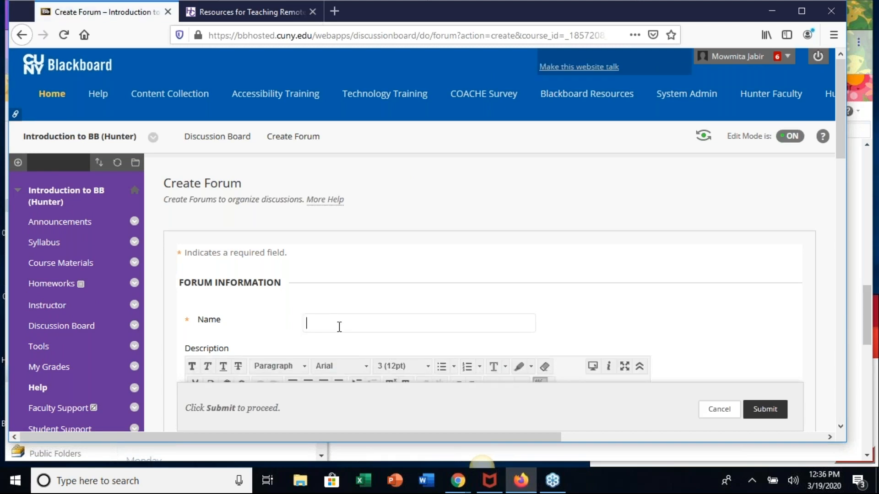
pyautogui.write('Bb Vieoe Dis')
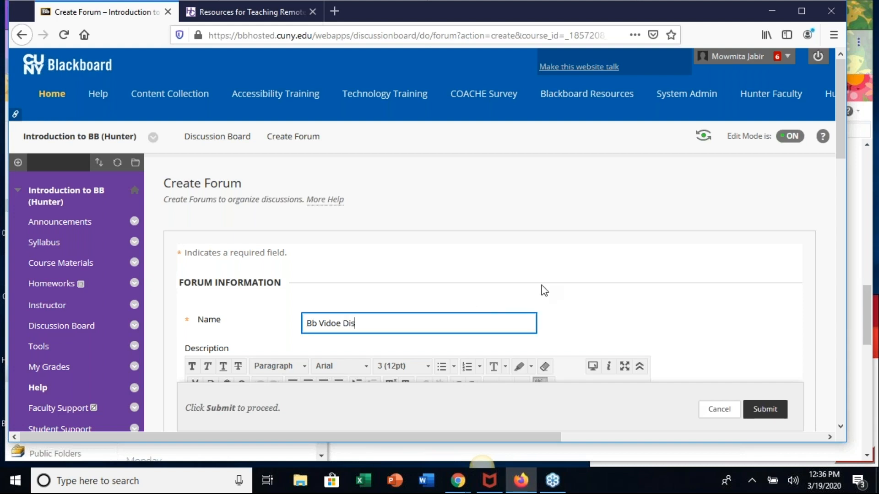
pyautogui.write('cussion')
# - Enter the forum description "Write 200 words (max) on the Bb Video."
pyautogui.scroll(-2, 671, 300)
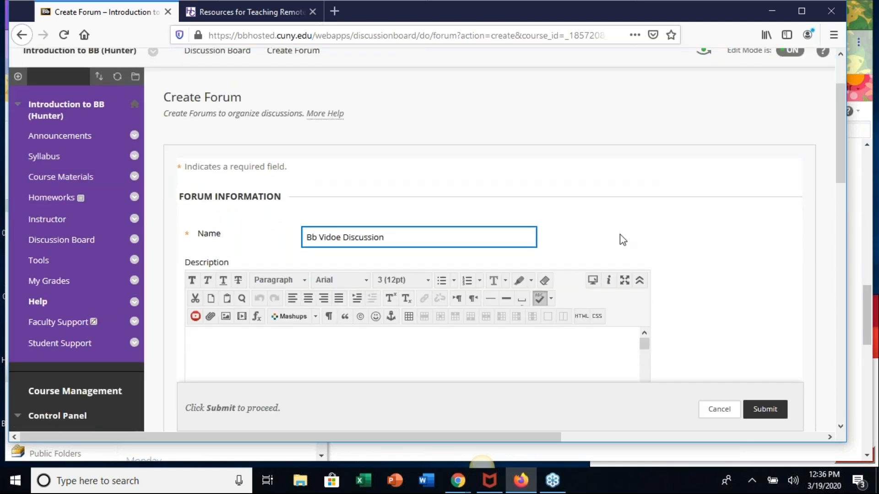
pyautogui.scroll(-3, 590, 231)
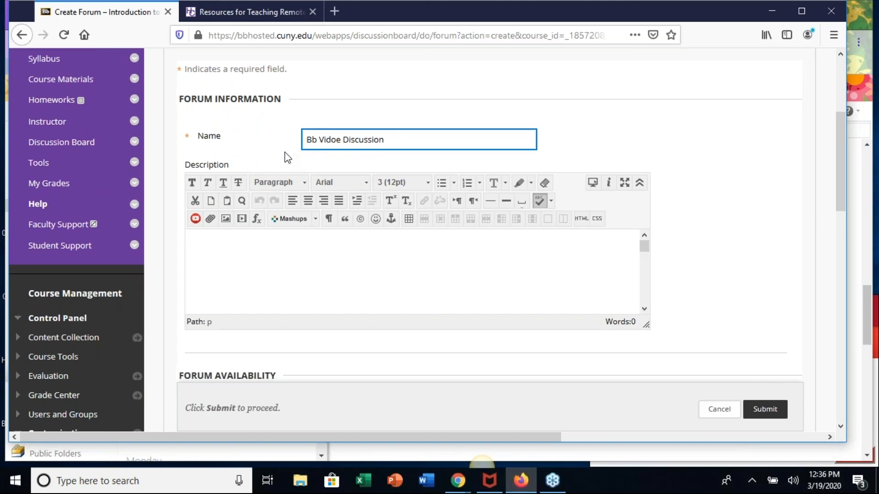
pyautogui.click(331, 261)
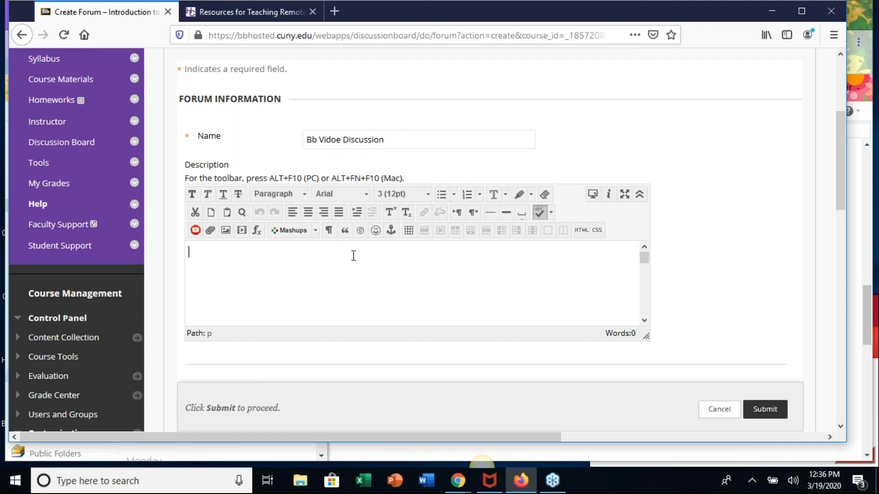
pyautogui.write('Write 200 words ')
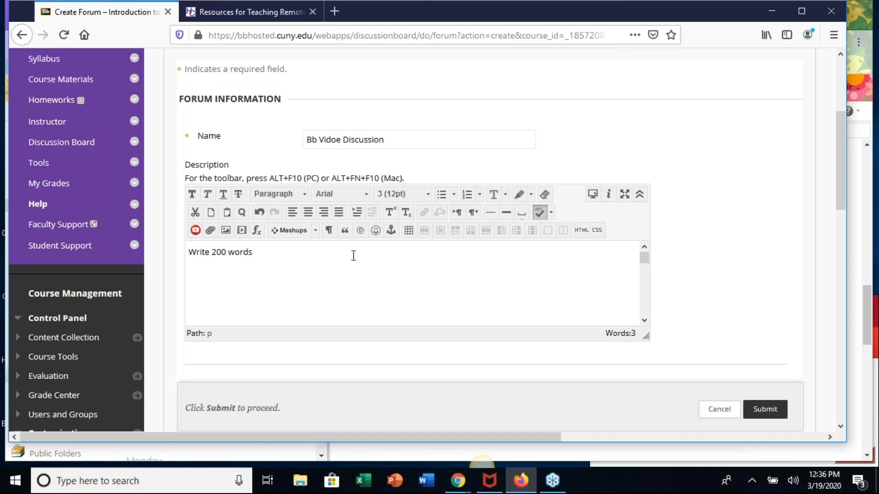
pyautogui.write('(max) on the Bb Video.')
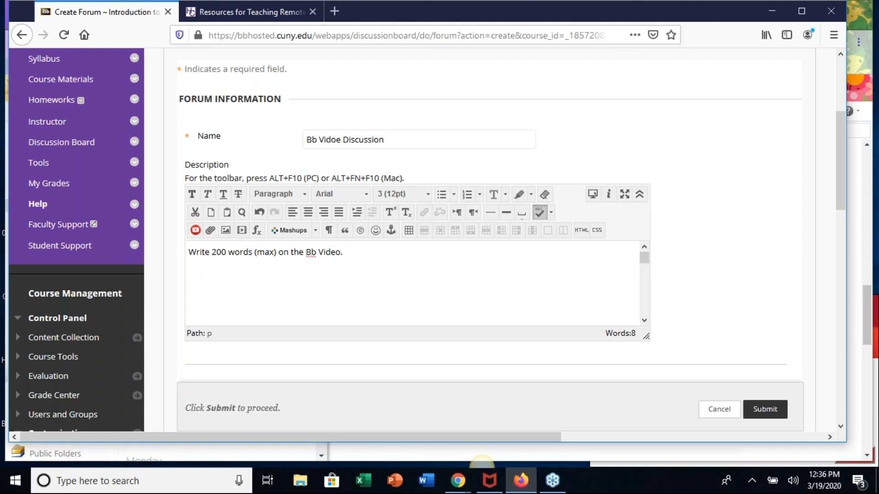
# - Examine the new forum's availability, thread viewing, grading, subscription, create-and-edit and additional options
pyautogui.scroll(-4, 411, 286)
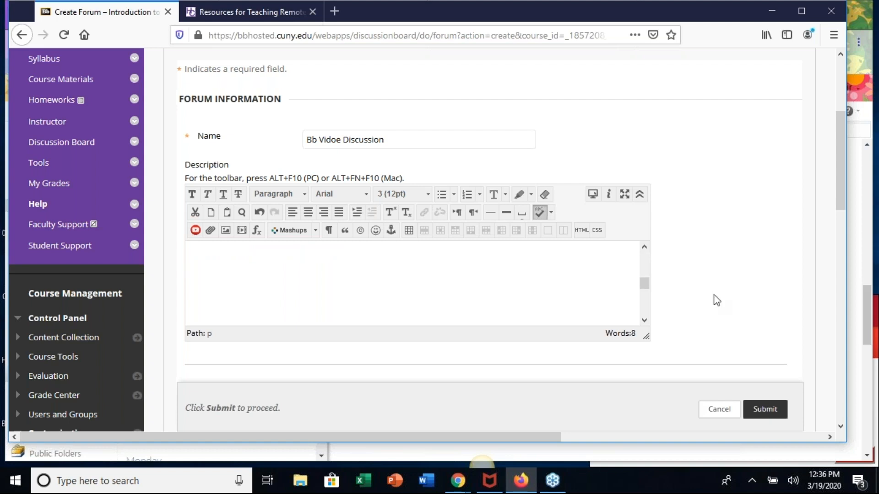
pyautogui.scroll(-1, 717, 300)
pyautogui.scroll(-5, 716, 300)
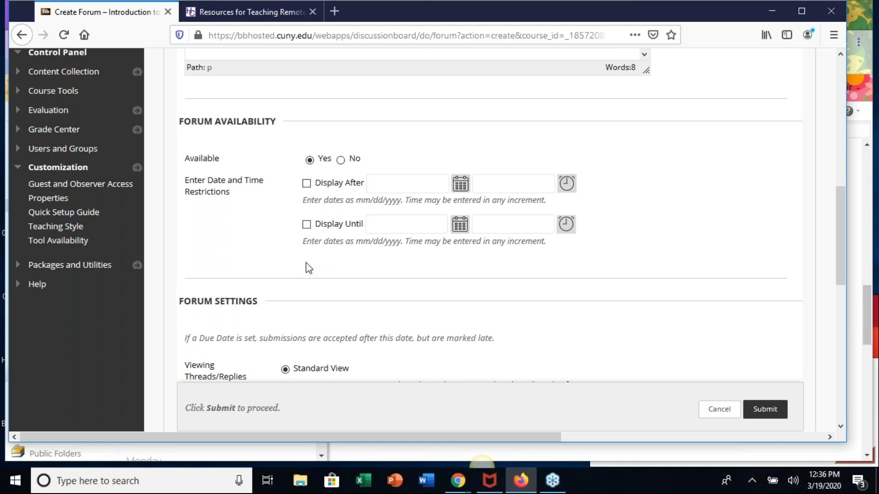
pyautogui.scroll(-5, 306, 262)
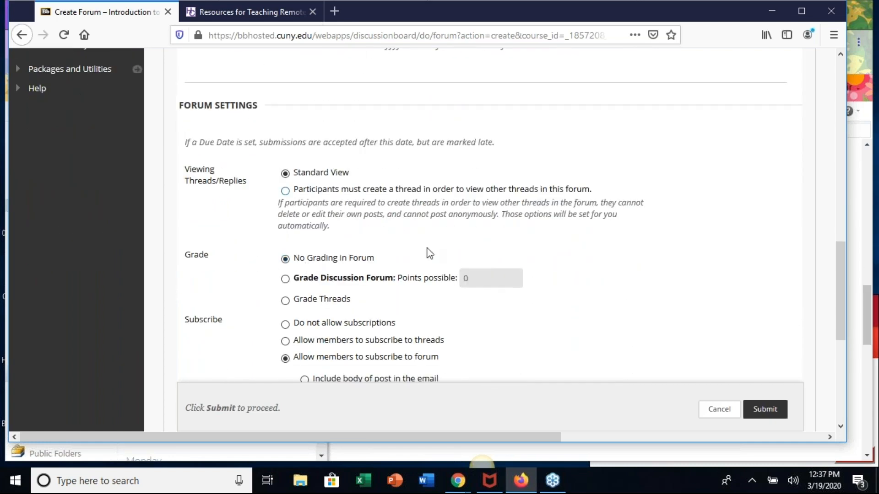
pyautogui.scroll(-4, 388, 290)
pyautogui.scroll(-1, 388, 291)
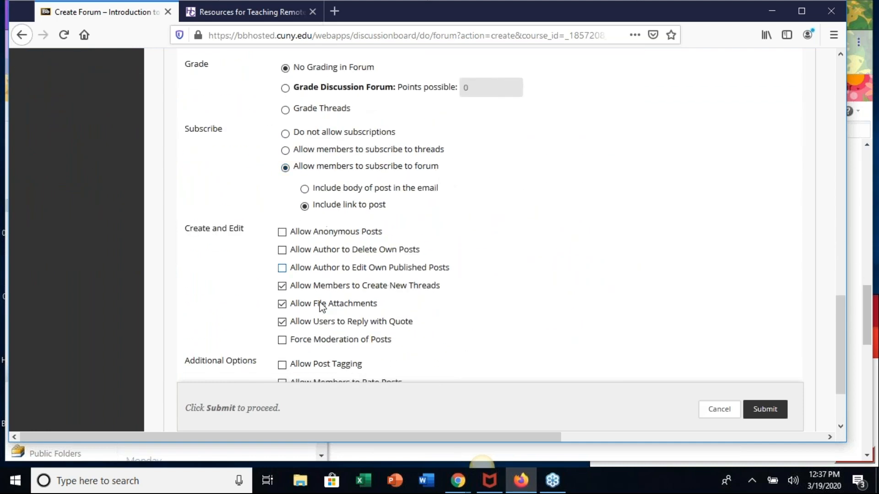
pyautogui.scroll(-1, 338, 331)
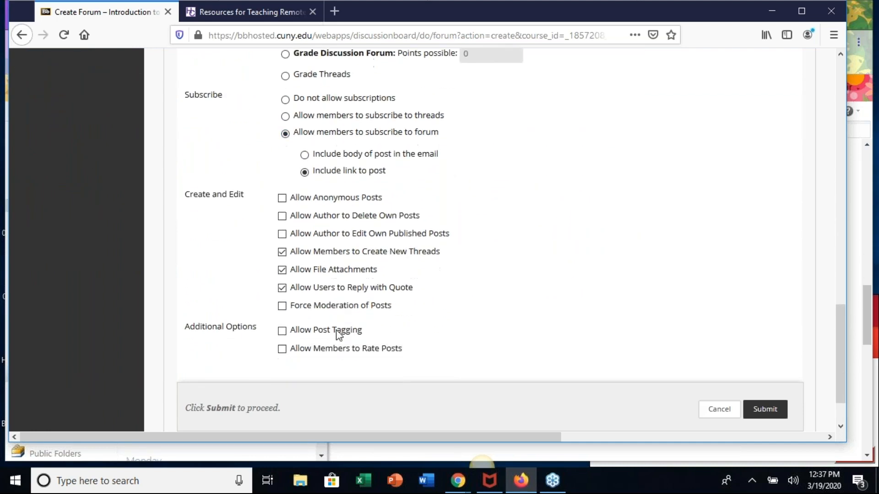
pyautogui.scroll(5, 508, 225)
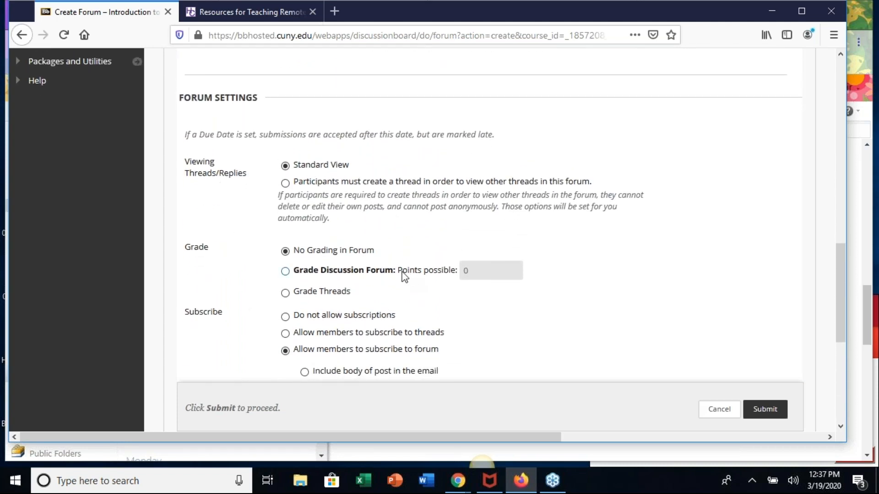
pyautogui.hscroll(1, 389, 256)
pyautogui.hscroll(-1, 378, 257)
# - Require participants to create a thread in order to view other threads, and review the forum options affected by this setting
pyautogui.click(285, 183)
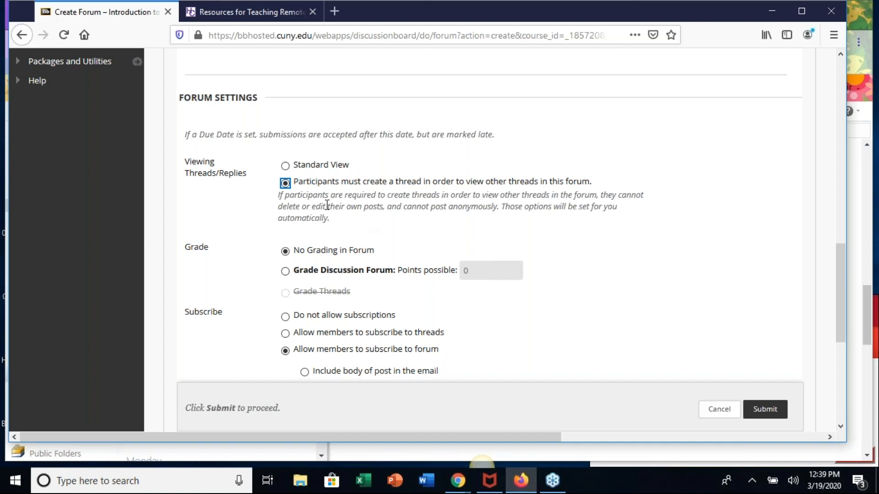
pyautogui.click(285, 184)
pyautogui.scroll(-3, 647, 325)
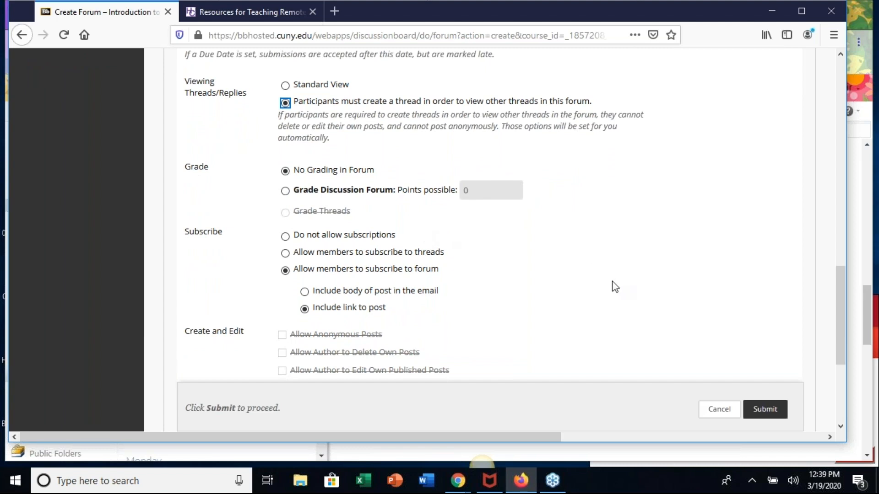
pyautogui.scroll(-2, 611, 282)
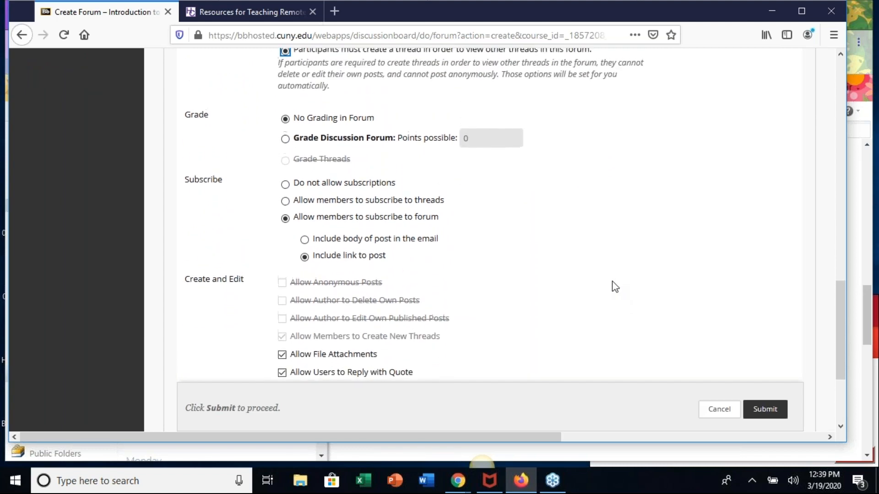
pyautogui.scroll(5, 615, 287)
pyautogui.scroll(-4, 615, 287)
pyautogui.scroll(-4, 615, 287)
pyautogui.scroll(1, 615, 286)
pyautogui.scroll(5, 614, 286)
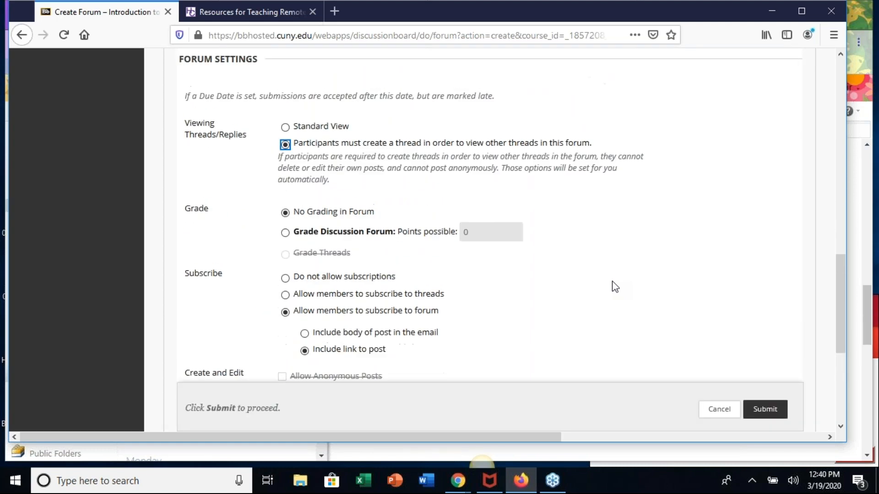
# - Make the discussion forum graded with 5 points possible and submit the new forum
pyautogui.click(286, 232)
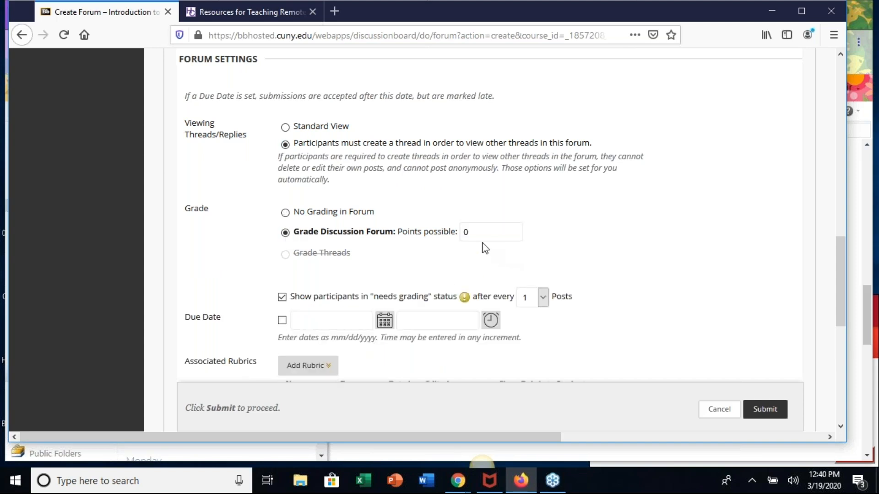
pyautogui.doubleClick(465, 232)
pyautogui.write('5')
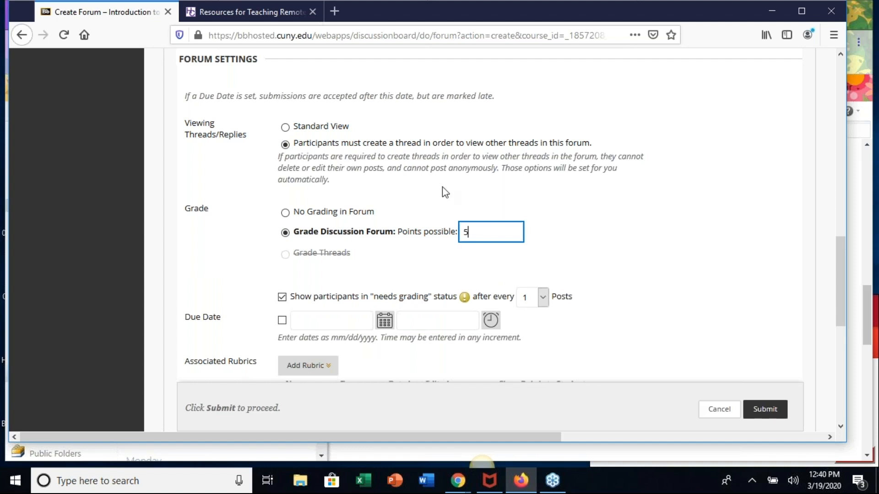
pyautogui.scroll(-5, 665, 278)
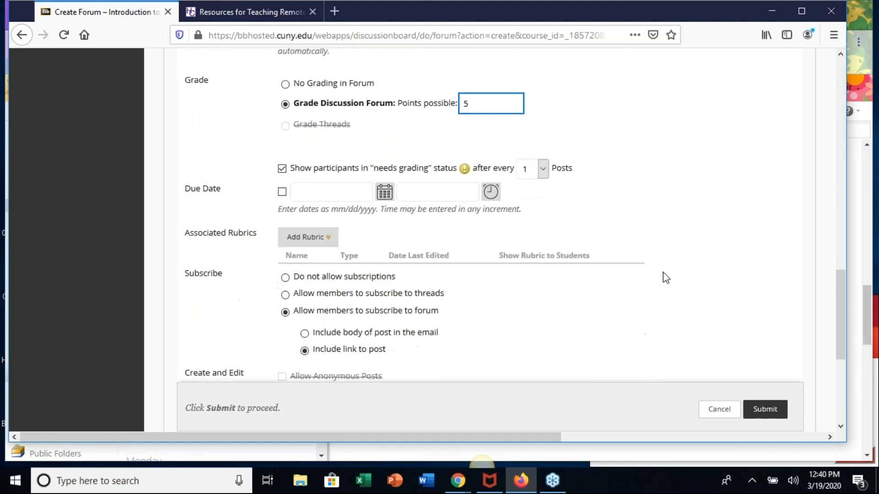
pyautogui.click(764, 410)
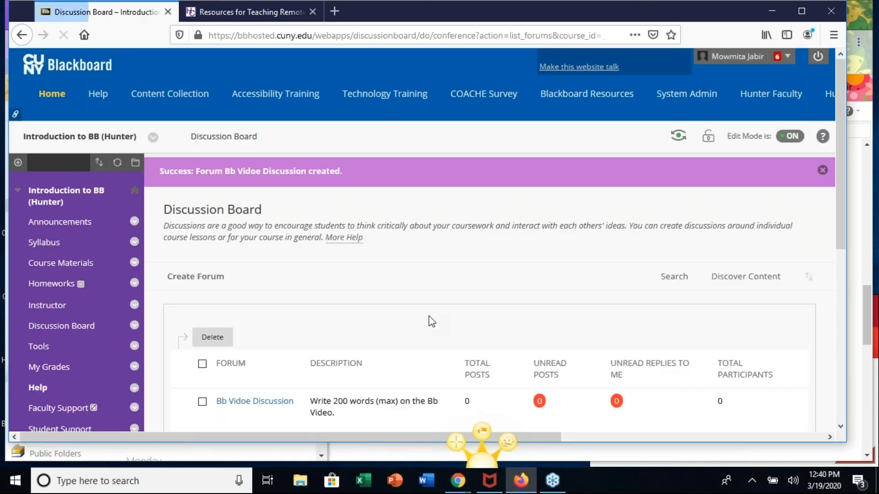
# - Check the new forum's entry, enter student preview and open the Bb Vidoe Discussion forum from the Discussion Board
pyautogui.scroll(-3, 432, 321)
pyautogui.scroll(6, 431, 322)
pyautogui.scroll(-4, 432, 322)
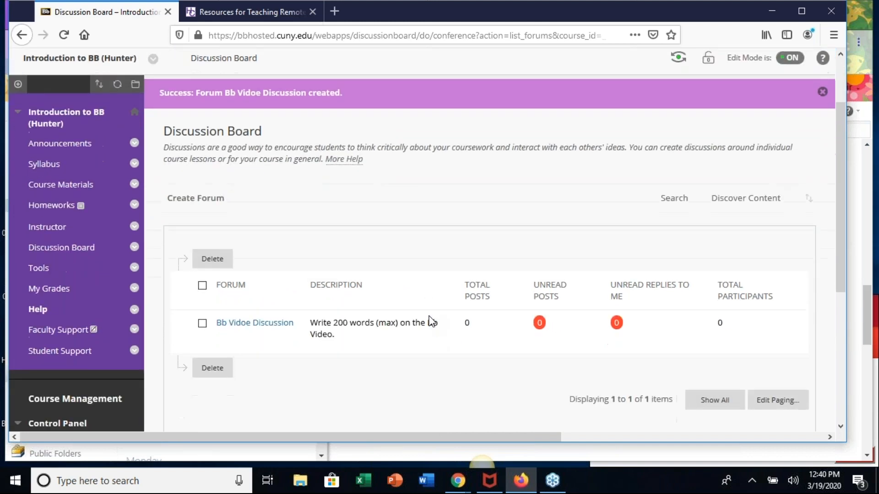
pyautogui.scroll(2, 432, 322)
pyautogui.scroll(-1, 432, 322)
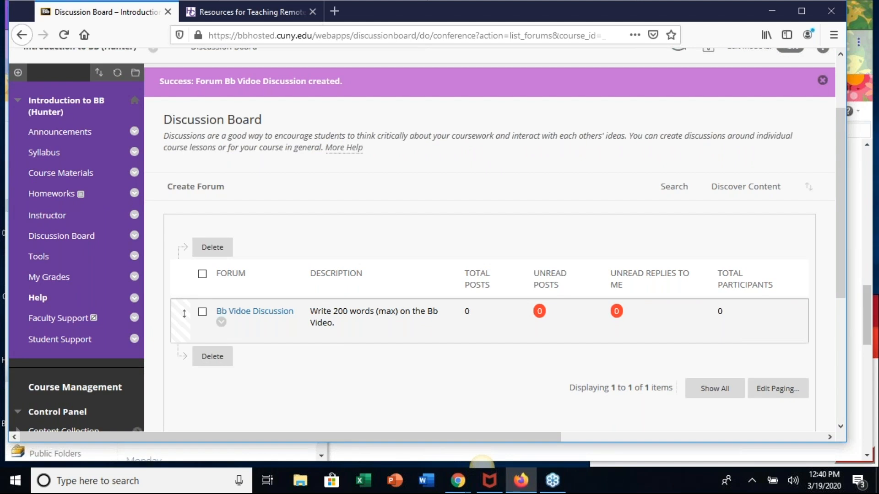
pyautogui.scroll(2, 562, 222)
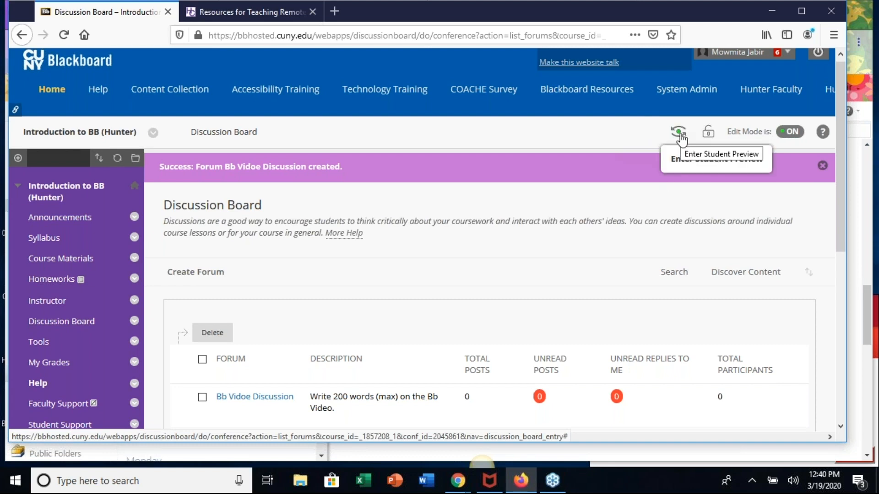
pyautogui.click(679, 133)
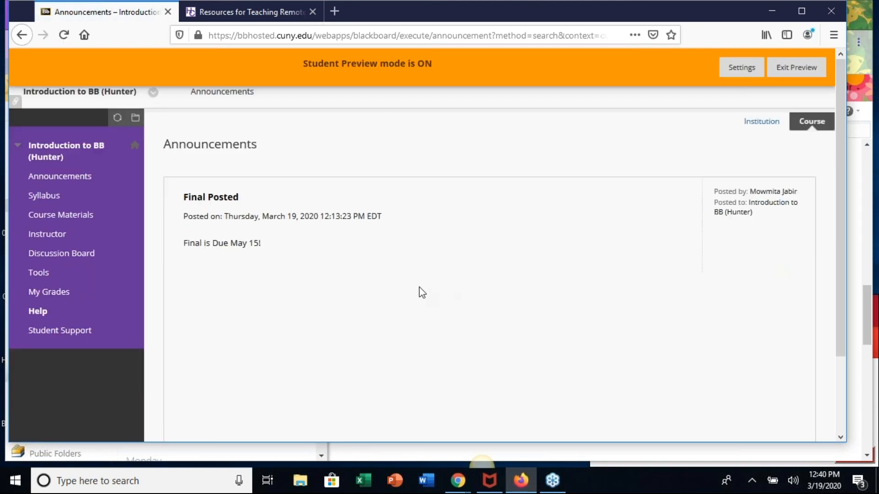
pyautogui.click(87, 256)
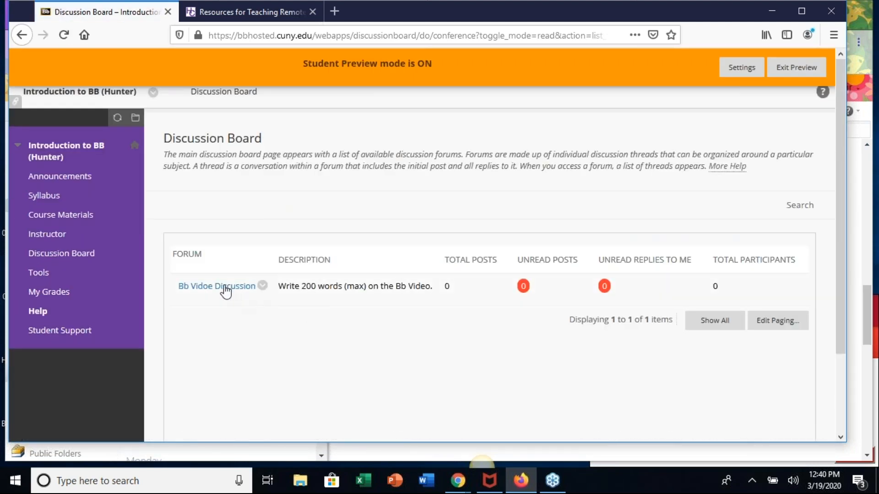
pyautogui.click(222, 287)
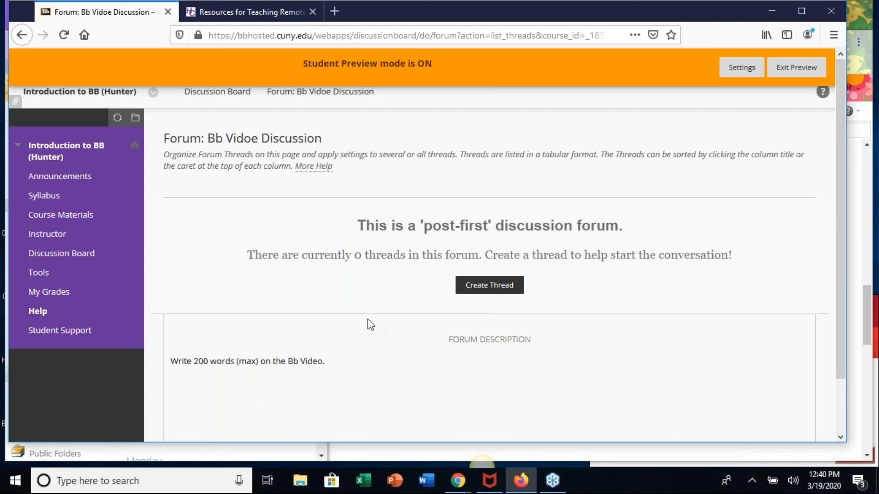
# - Create a thread in the forum with subject "Test" and message "This is a test." and submit it
pyautogui.click(492, 288)
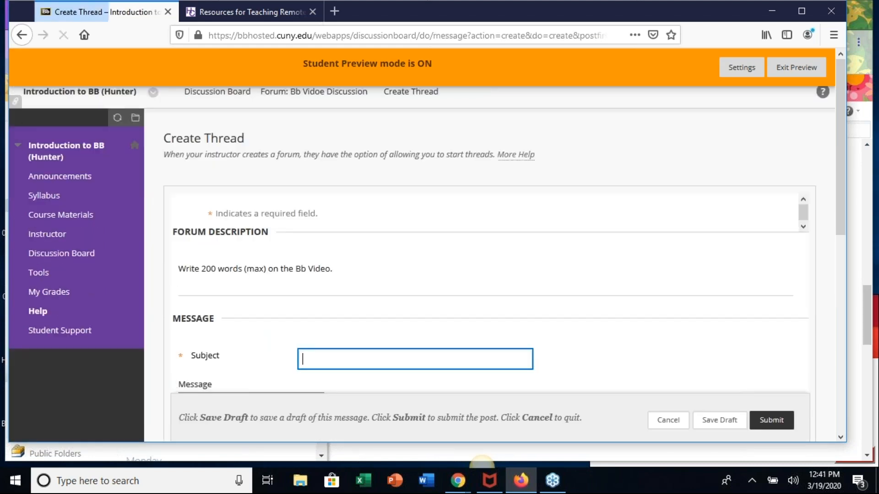
pyautogui.write('T')
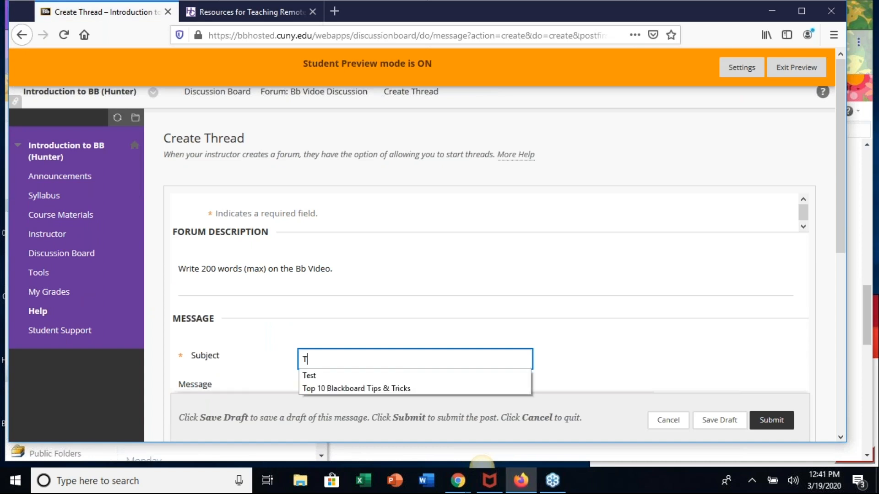
pyautogui.write('est')
pyautogui.scroll(-4, 572, 331)
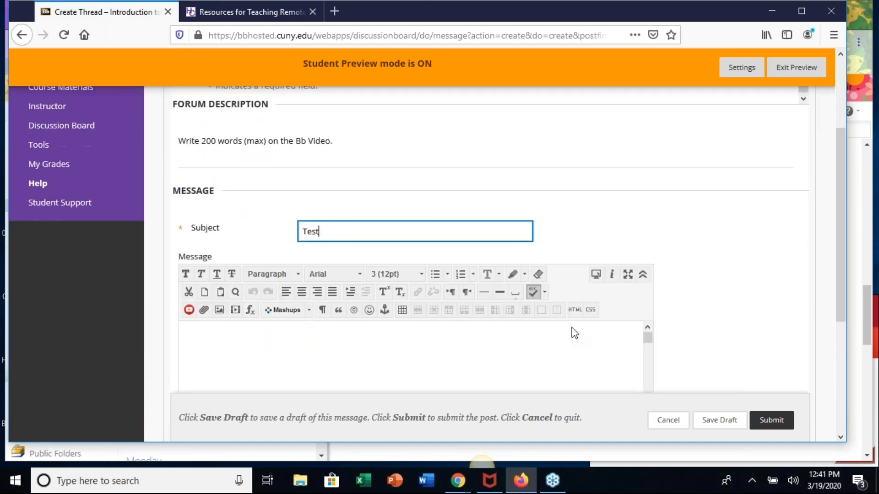
pyautogui.click(429, 311)
pyautogui.write('Te')
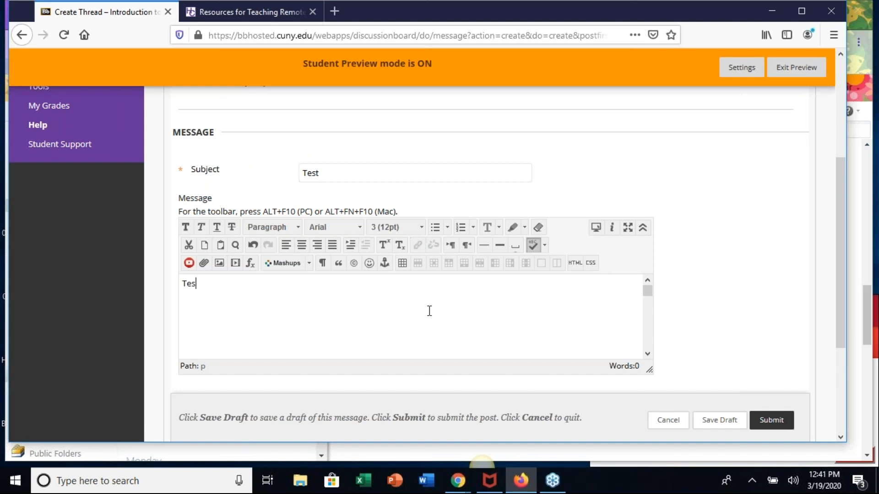
pyautogui.press('BackSpace')
pyautogui.write('his is a test.')
pyautogui.click(782, 423)
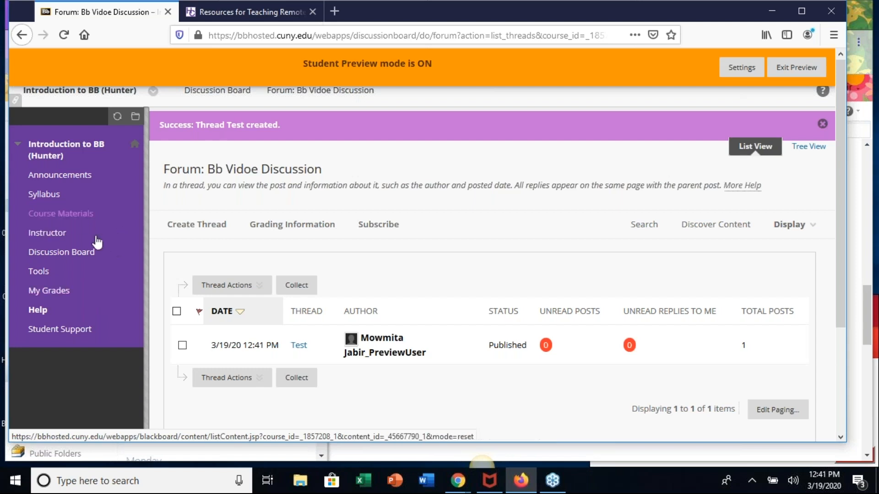
# - Exit student preview and open the course's Discussion Board in the instructor view
pyautogui.click(796, 71)
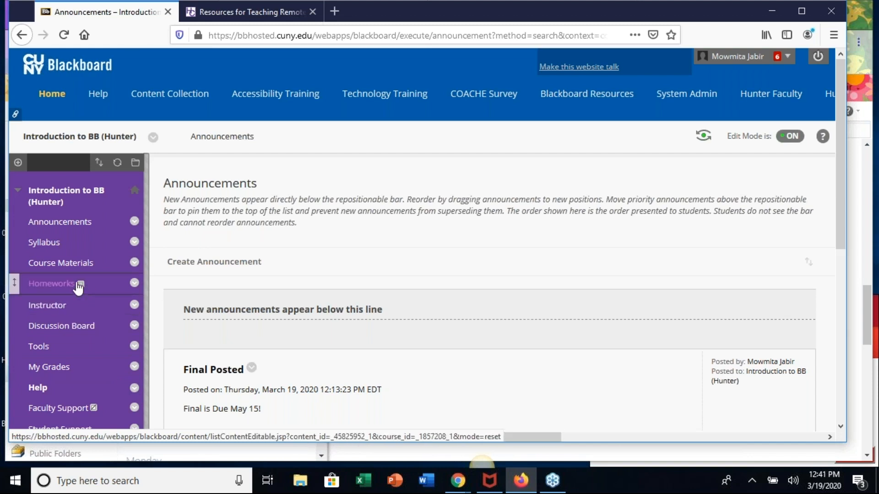
pyautogui.moveTo(83, 288)
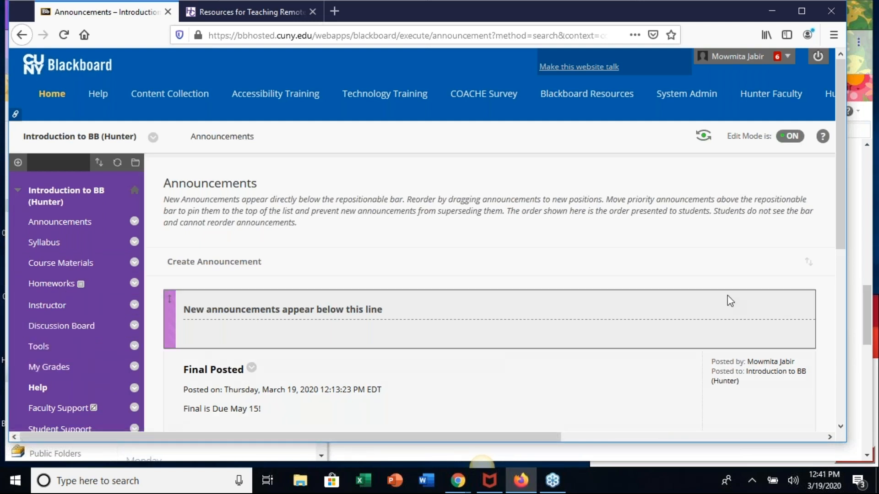
pyautogui.scroll(-4, 510, 306)
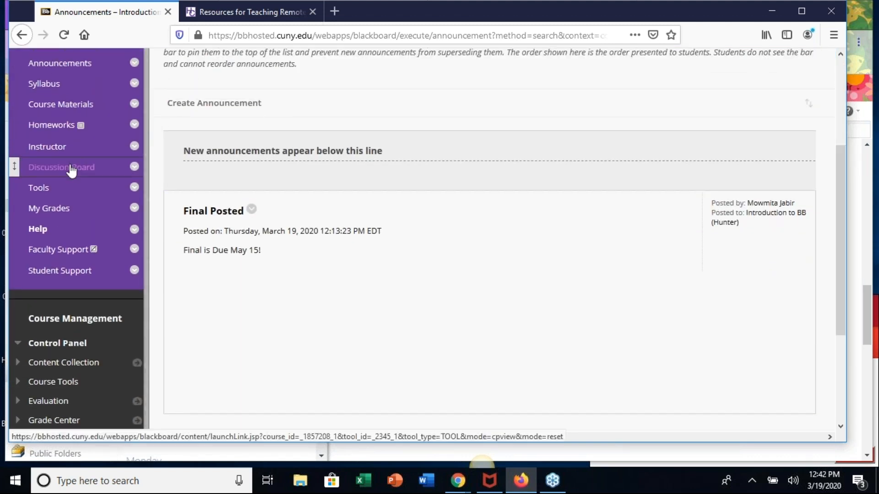
pyautogui.click(71, 169)
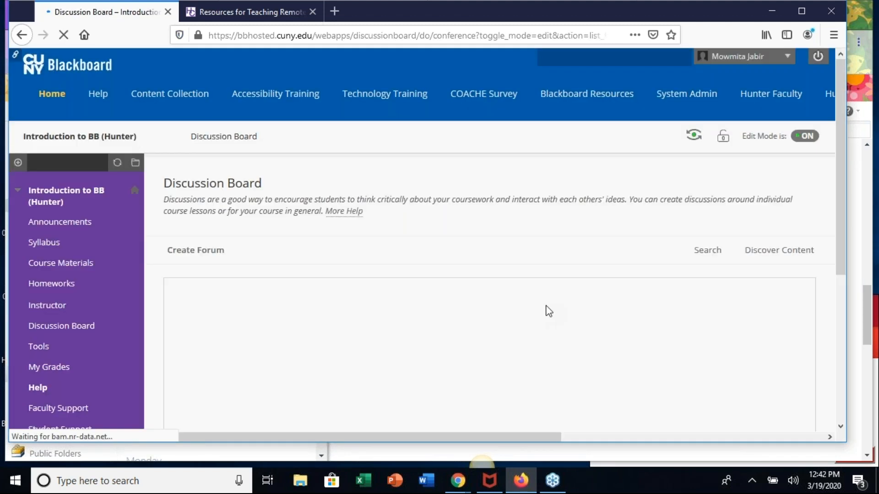
# - Open the unread posts of the Bb Vidoe Discussion forum and review the Test post and its reply and read-marking options
pyautogui.scroll(-3, 579, 262)
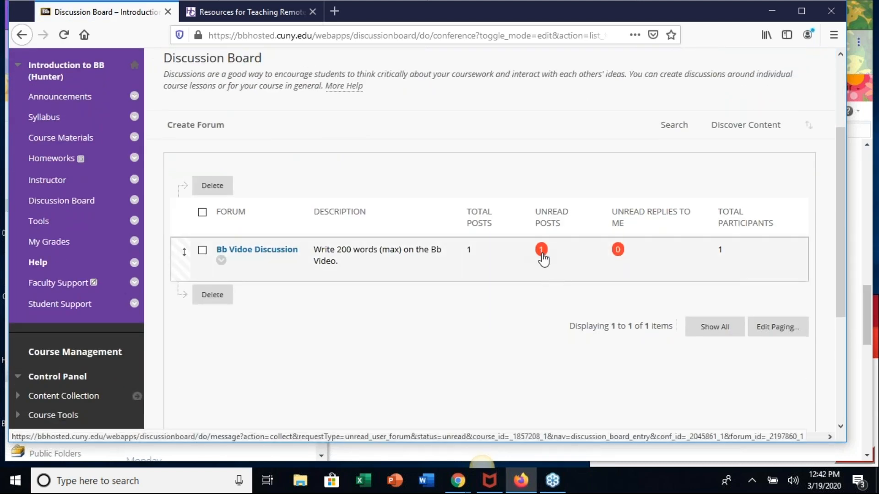
pyautogui.click(542, 253)
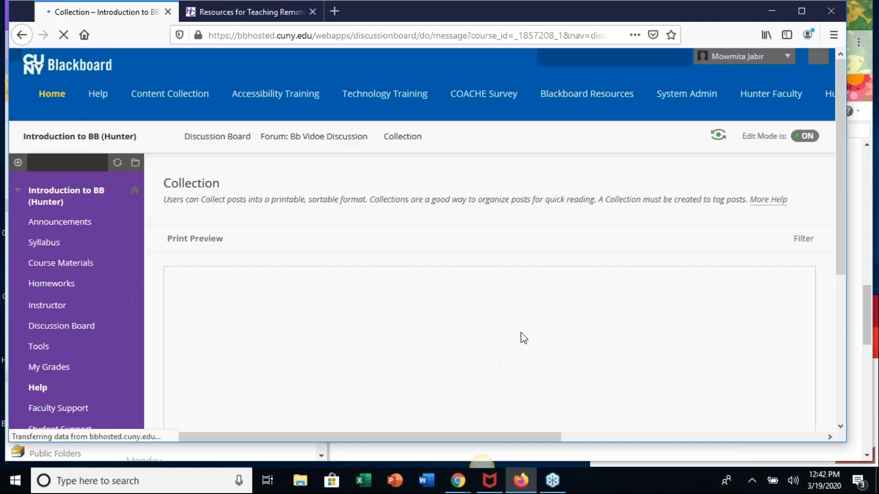
pyautogui.scroll(-4, 567, 325)
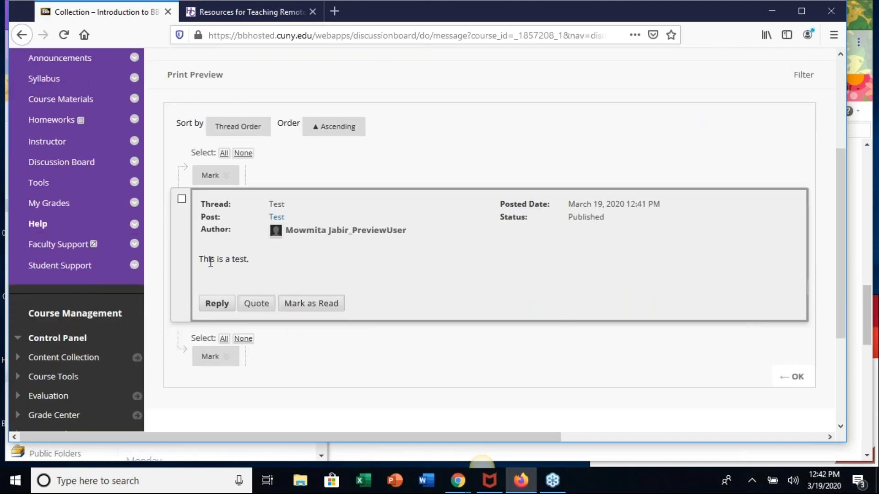
pyautogui.scroll(1, 349, 183)
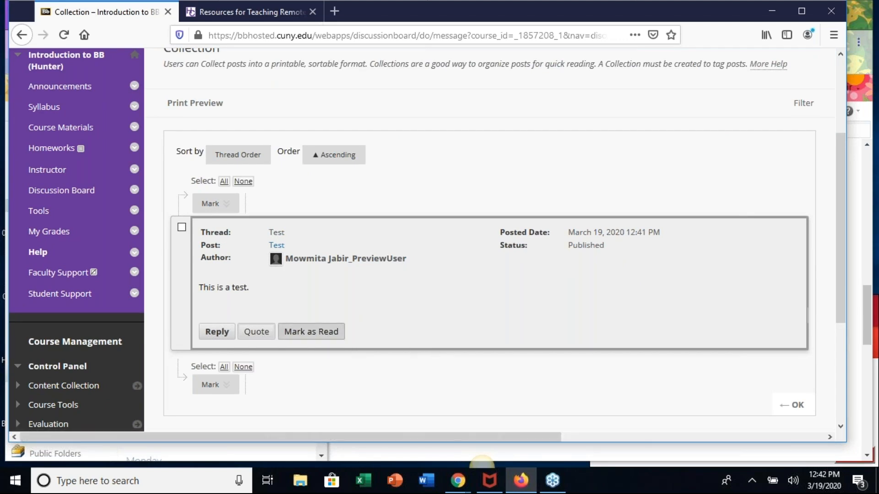
pyautogui.scroll(-4, 453, 244)
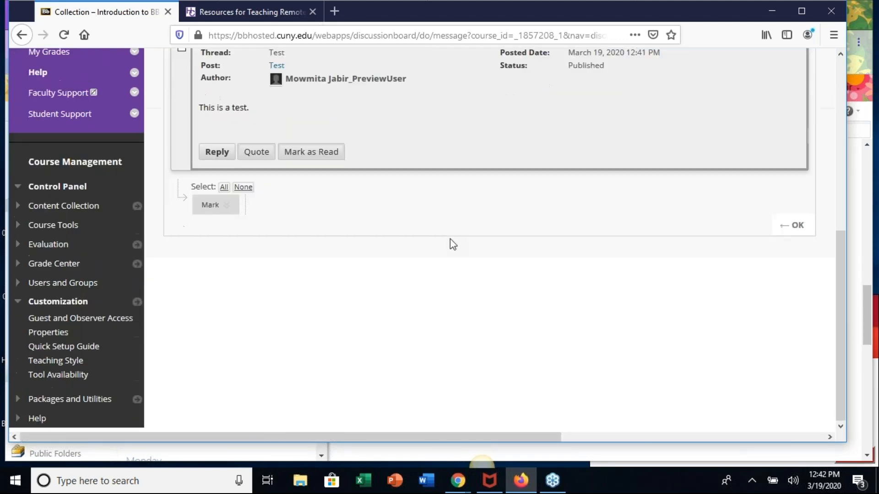
pyautogui.scroll(5, 451, 243)
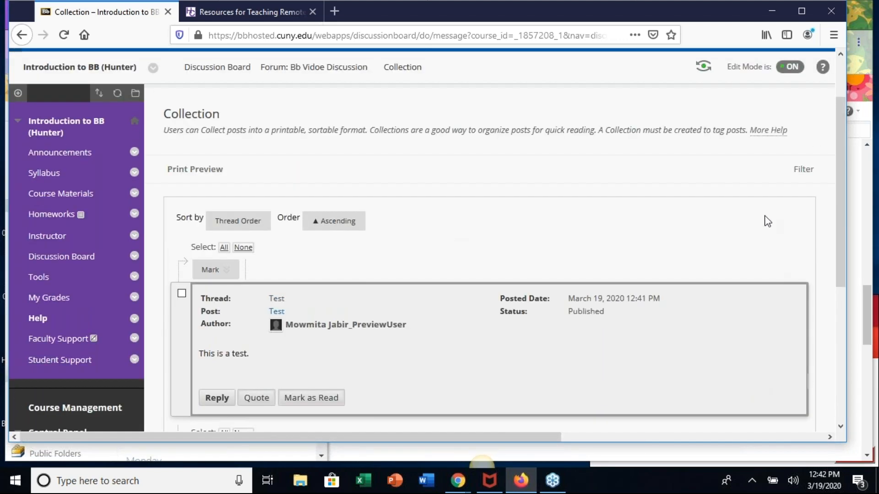
pyautogui.click(866, 44)
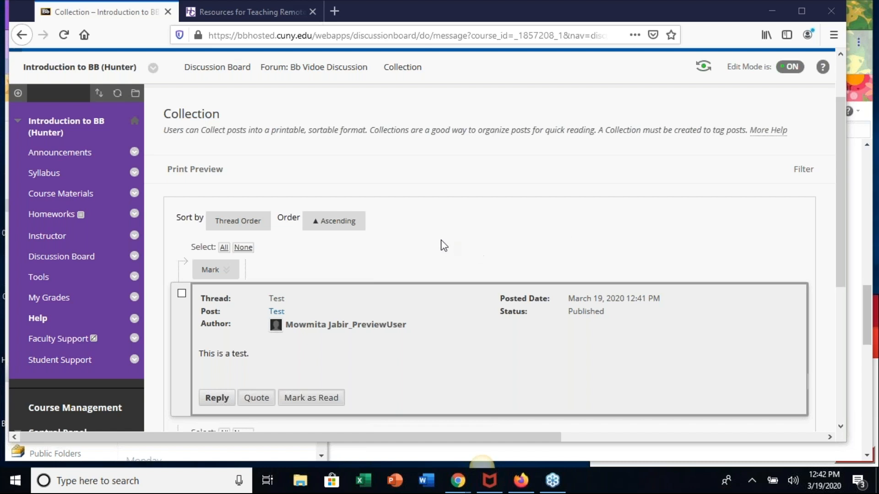
pyautogui.scroll(-2, 516, 227)
pyautogui.scroll(2, 616, 154)
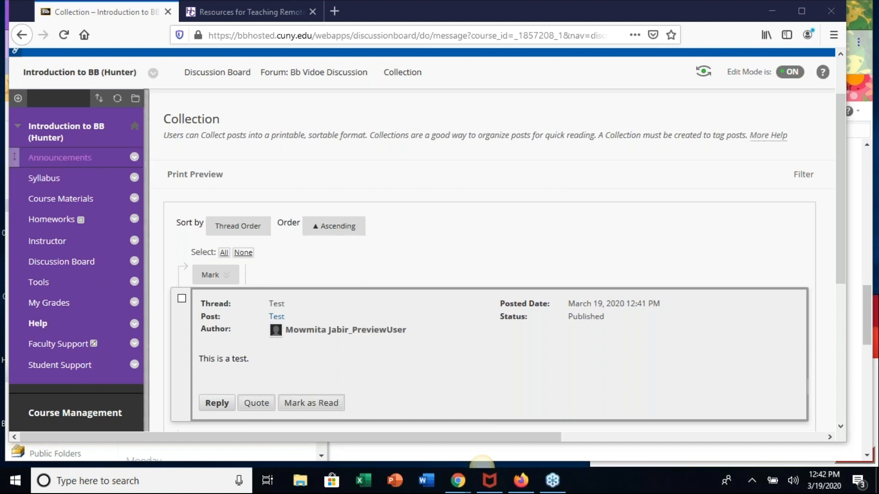
# - Return to the course's Announcements page, and look over the office hours and webinars on the Resources for Teaching Remotely page
pyautogui.click(62, 161)
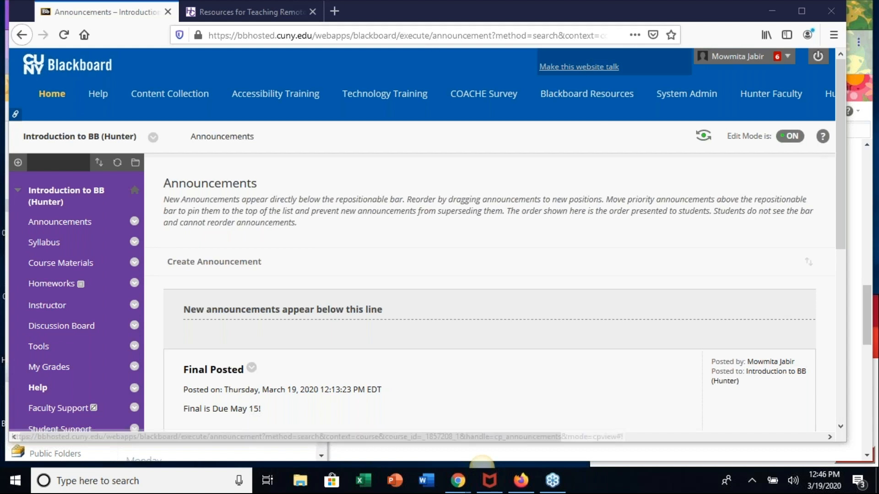
pyautogui.click(248, 13)
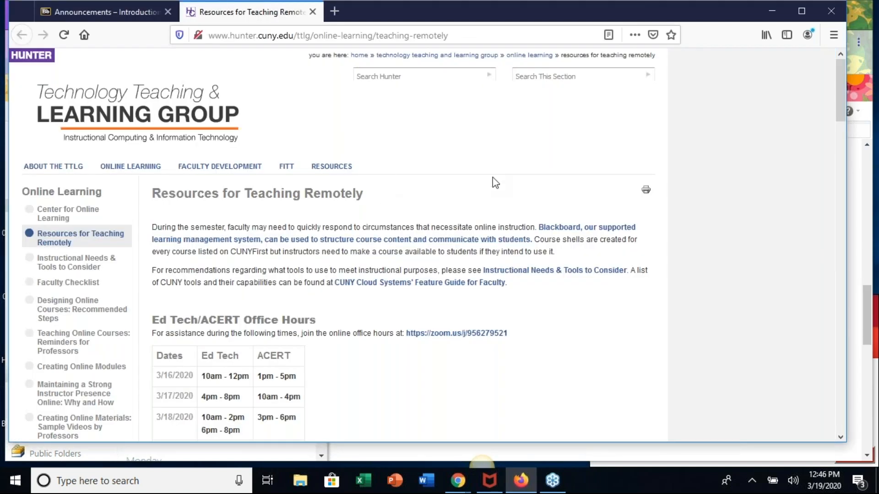
pyautogui.scroll(-5, 487, 186)
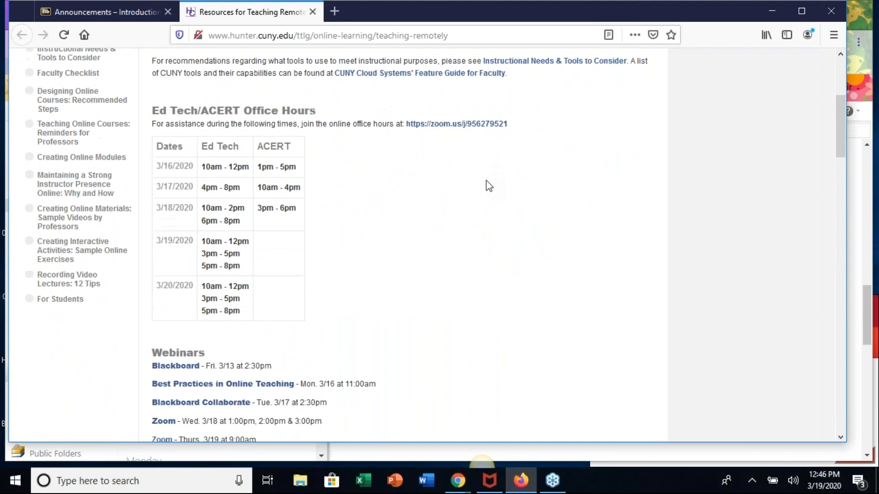
pyautogui.scroll(5, 487, 187)
pyautogui.scroll(-3, 489, 185)
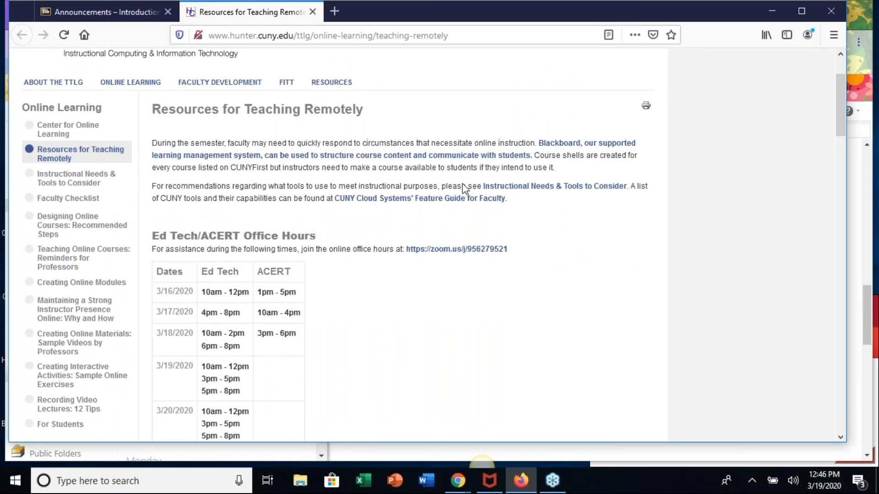